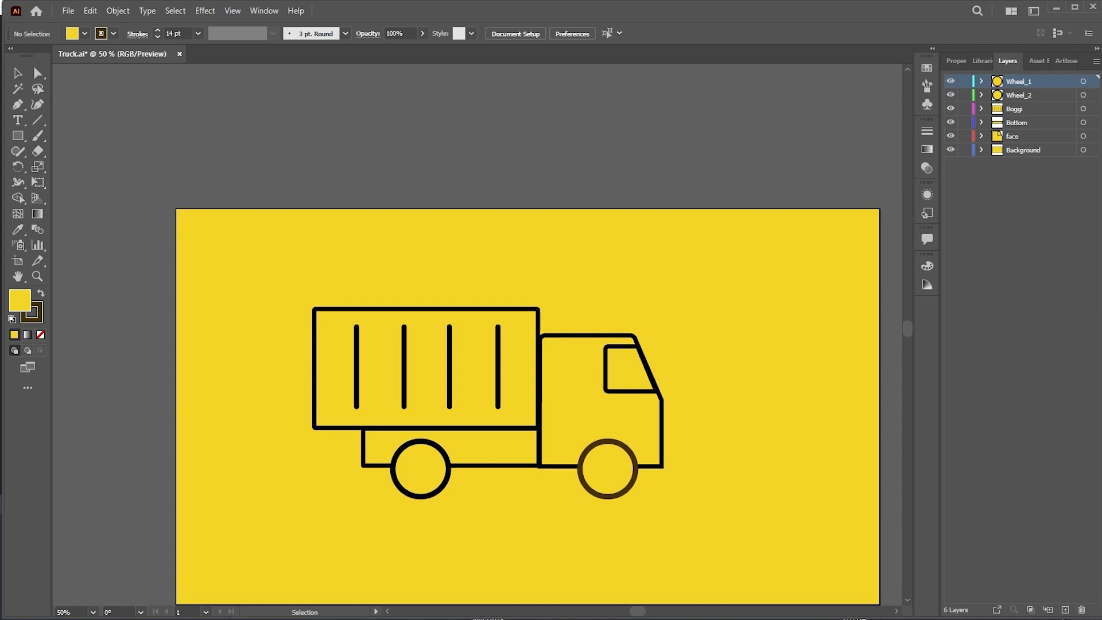
# Switch to After Effects, import Truck.ai into the project as a layered composition and open the newly imported composition.
pyautogui.click(1042, 97)
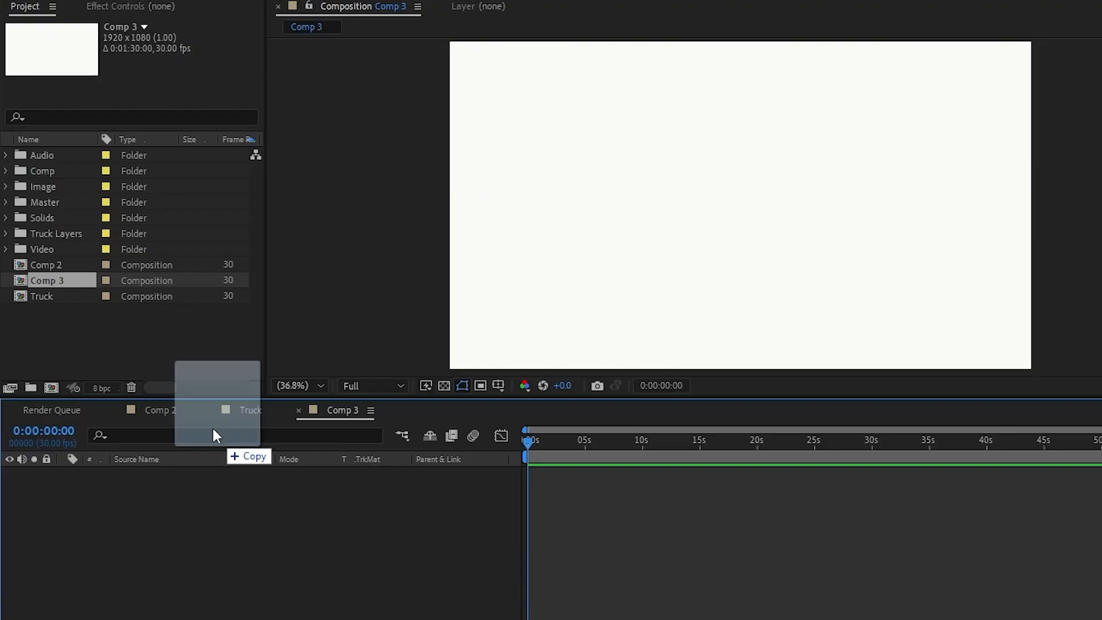
pyautogui.moveTo(211, 426); pyautogui.dragTo(177, 356)
pyautogui.click(810, 434)
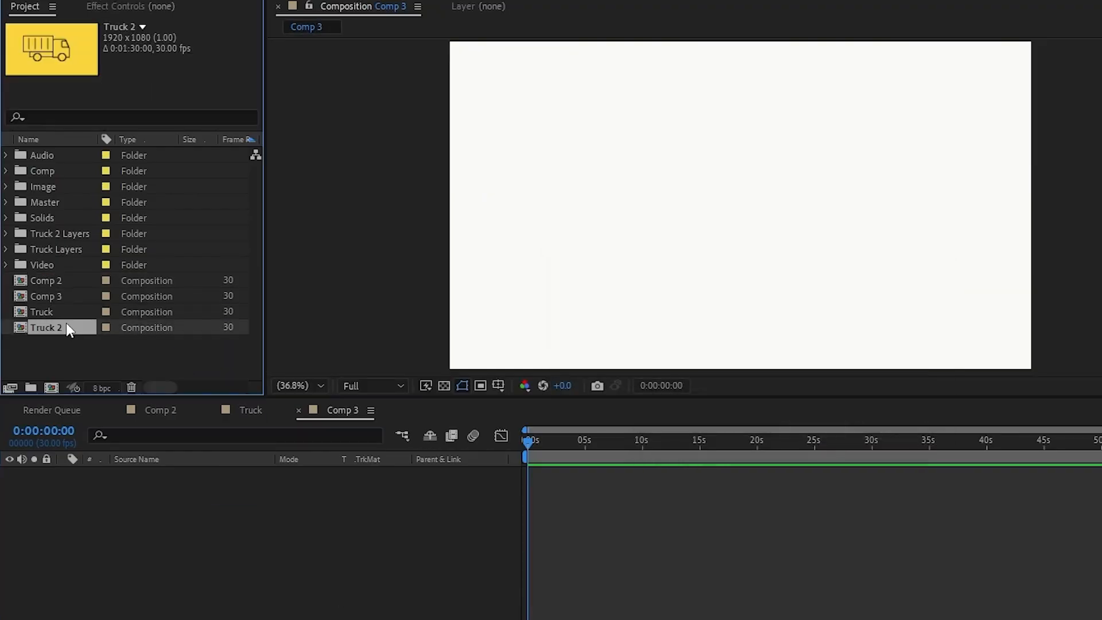
pyautogui.doubleClick(66, 323)
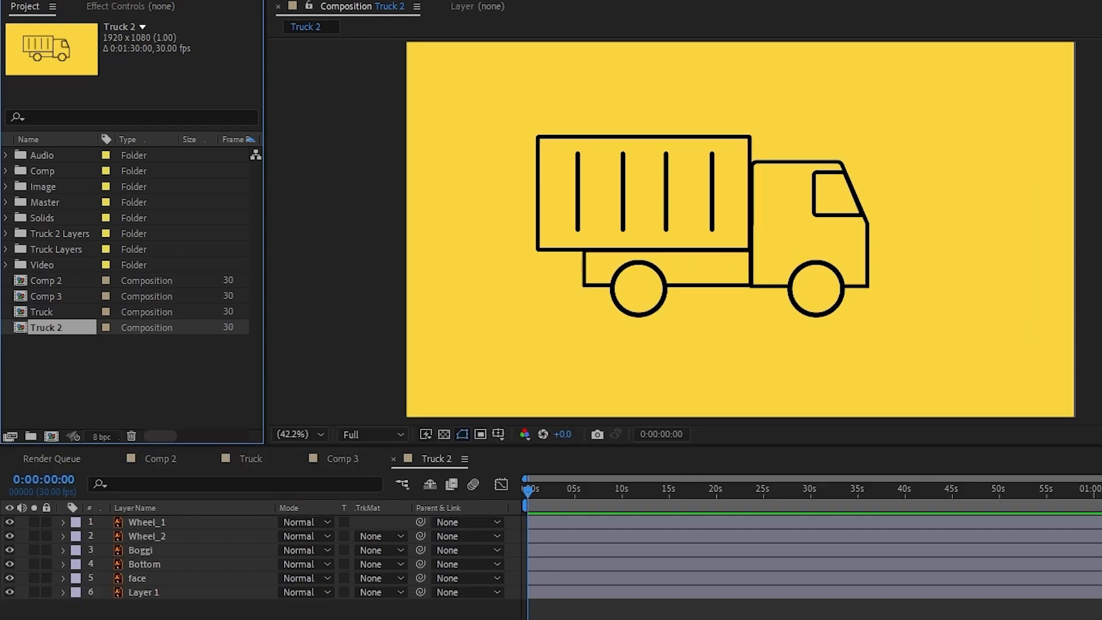
# Enable continuous rasterization for all six truck artwork layers in the composition.
pyautogui.press('F4')
pyautogui.moveTo(217, 615); pyautogui.dragTo(139, 515)
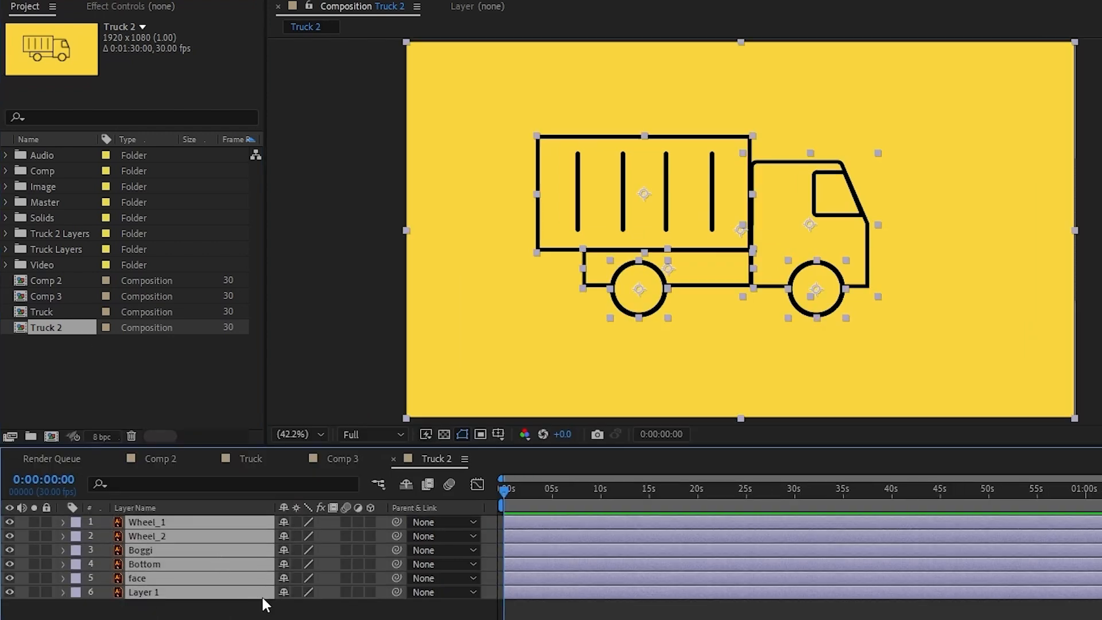
pyautogui.click(296, 536)
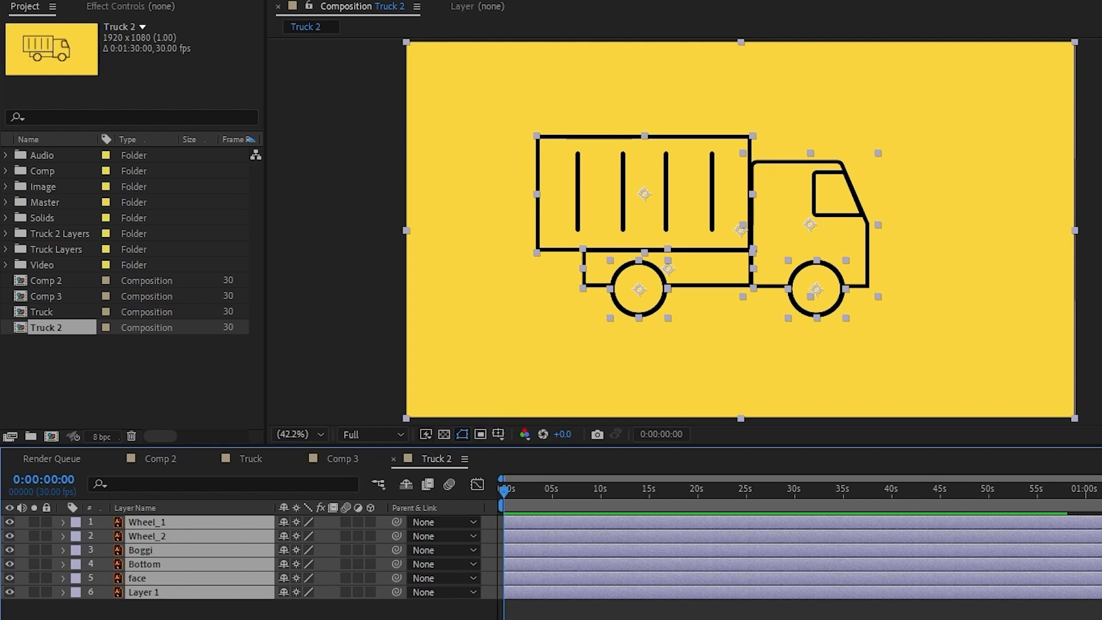
pyautogui.press('F2')
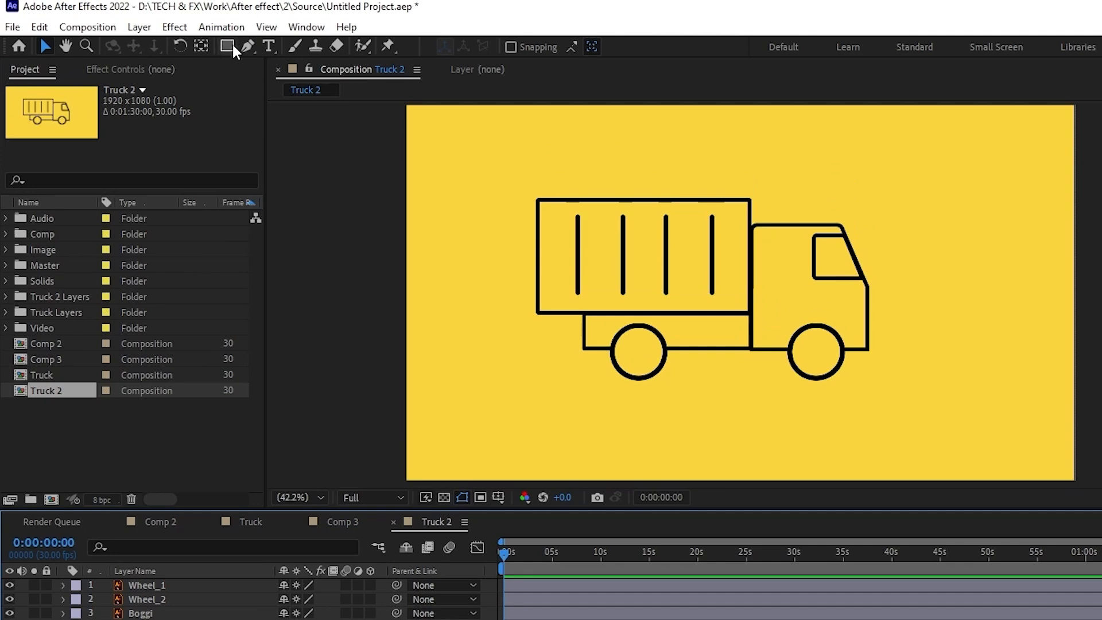
# Draw a small unfilled circle centred in the front wheel, with its stroke colour sampled from the truck's black outline and its anchor point centred.
pyautogui.click(232, 47)
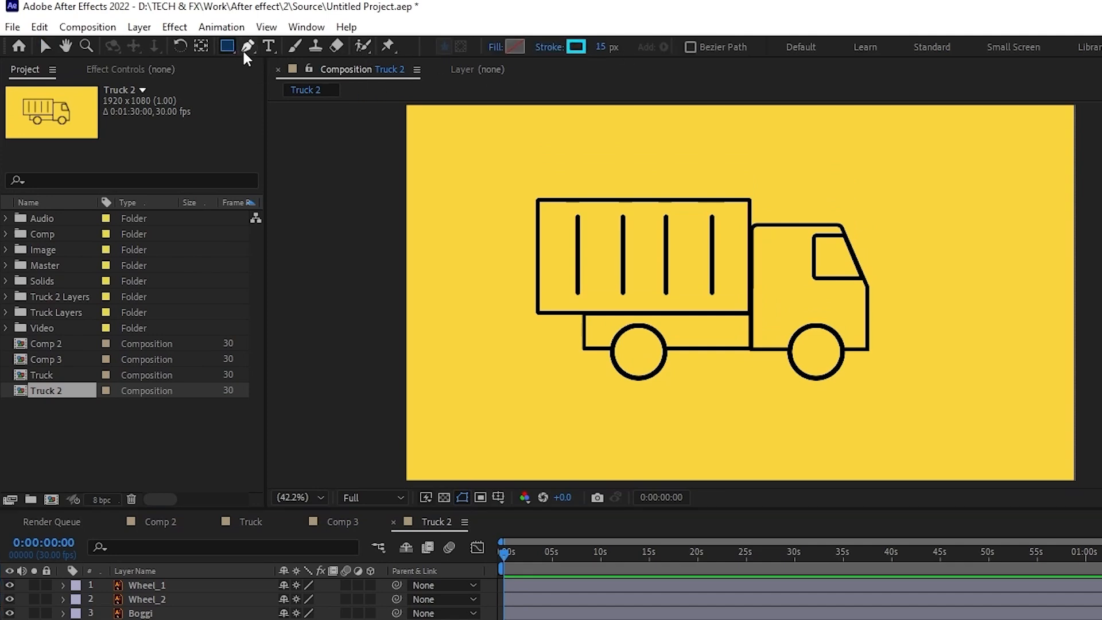
pyautogui.click(577, 47)
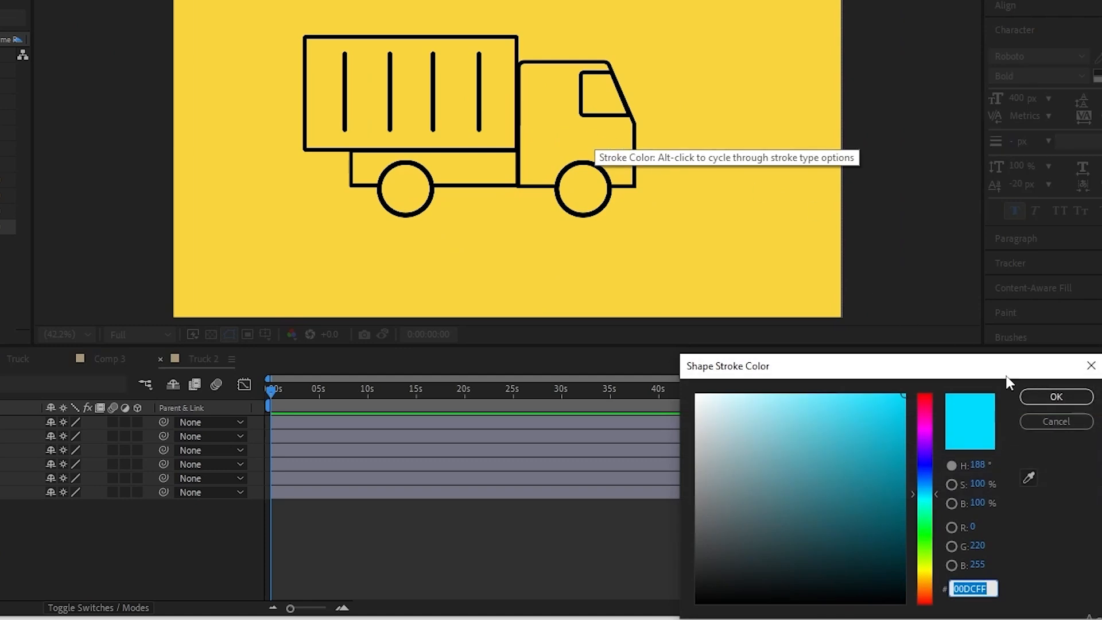
pyautogui.click(1028, 478)
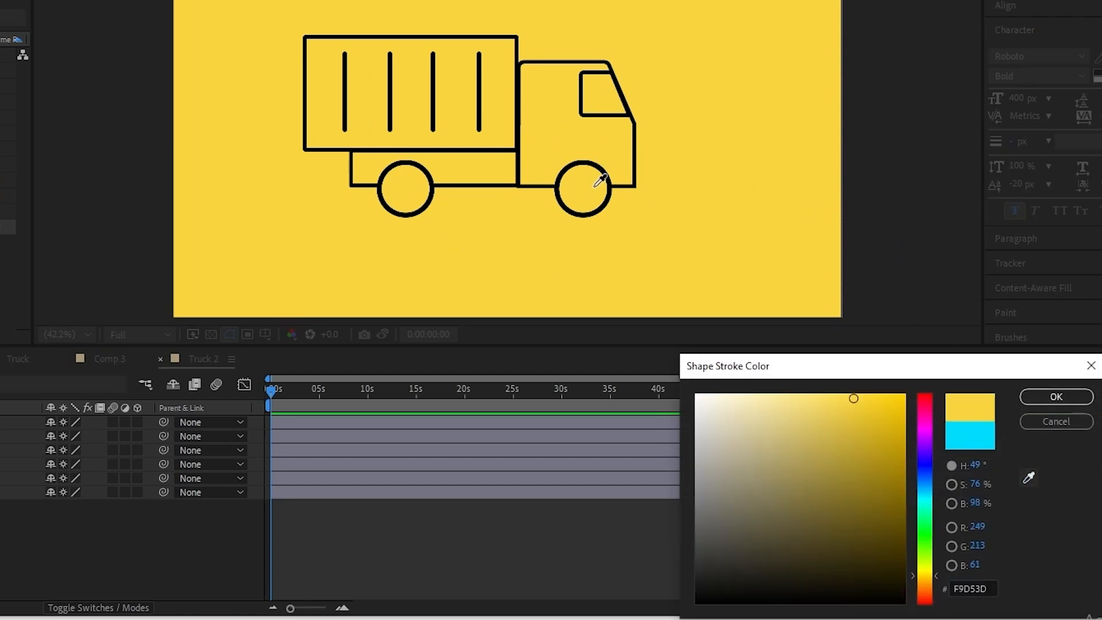
pyautogui.click(603, 158)
pyautogui.click(1056, 397)
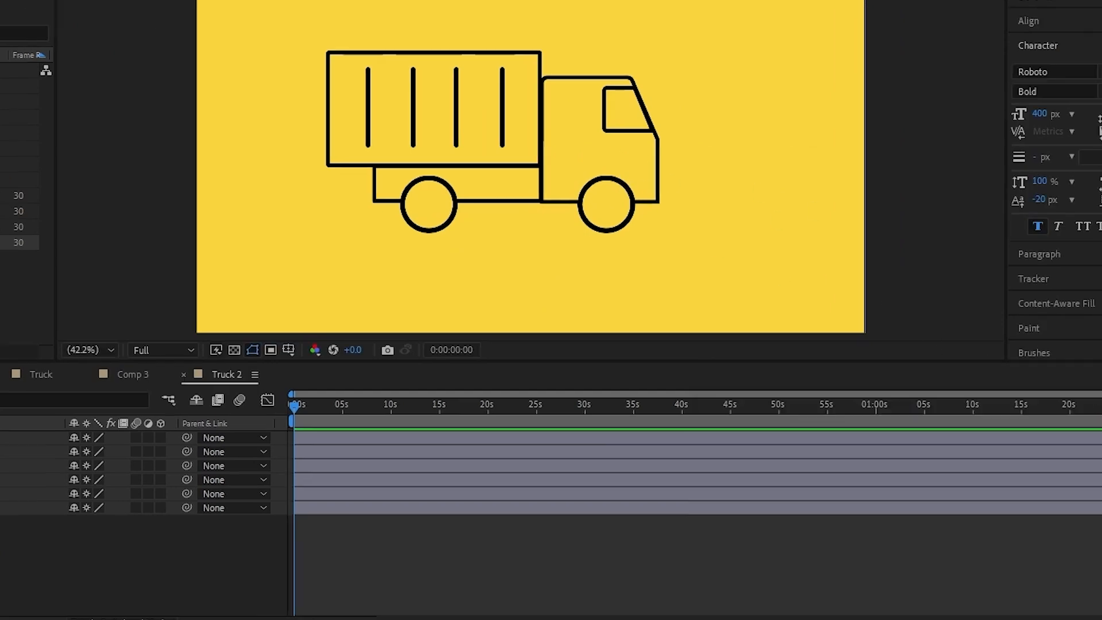
pyautogui.moveTo(801, 333)
pyautogui.mouseDown()
pyautogui.moveTo(838, 368)
pyautogui.moveTo(828, 368)
pyautogui.mouseUp()
pyautogui.hotkey('ctrl', 'alt', 'Home')
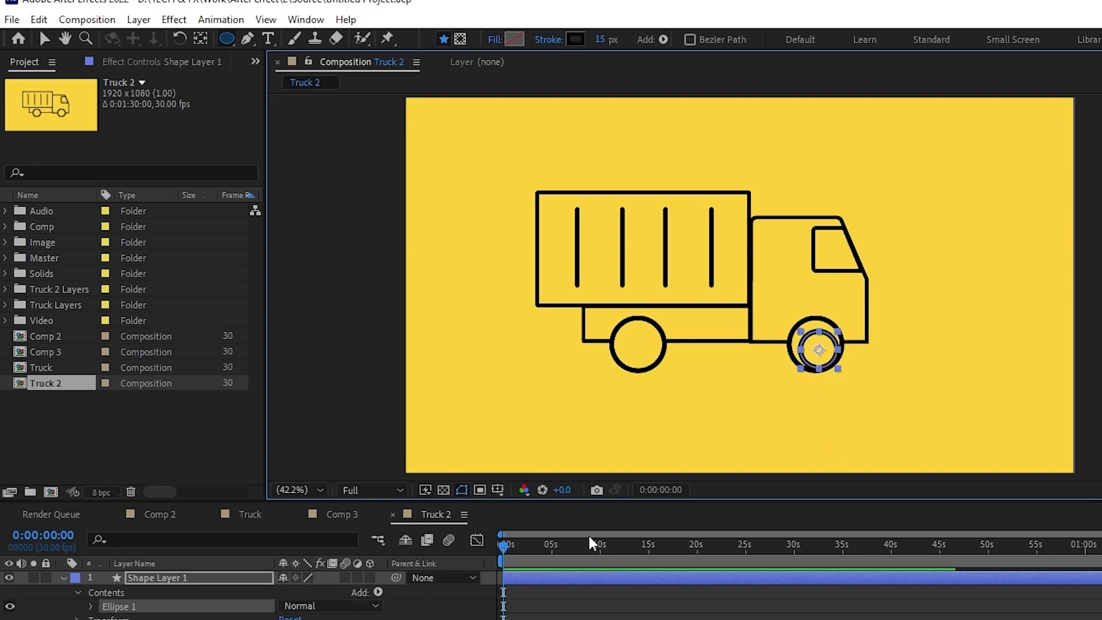
# Add Trim Paths to the front wheel's inner circle and set its End to 45%.
pyautogui.click(378, 592)
pyautogui.click(439, 501)
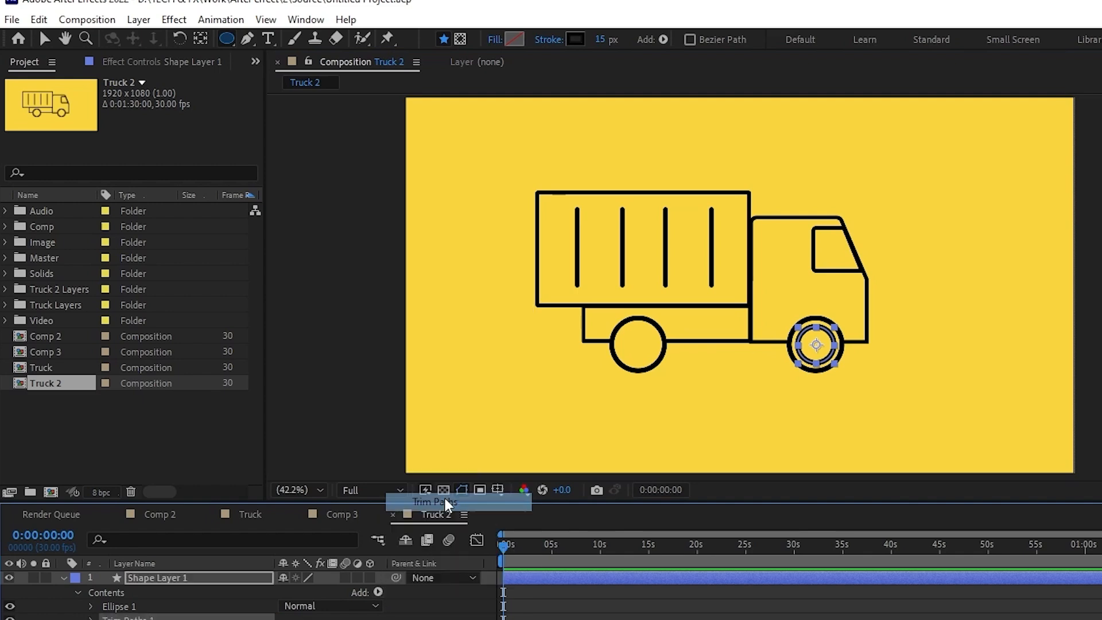
pyautogui.click(90, 591)
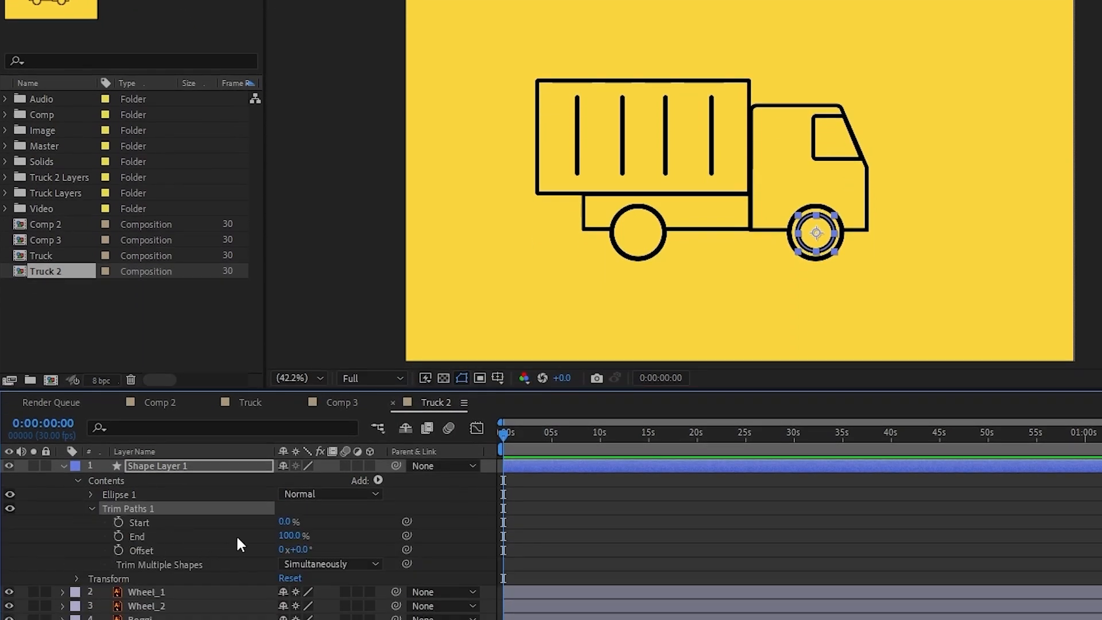
pyautogui.click(287, 536)
pyautogui.write('45')
pyautogui.press('Return')
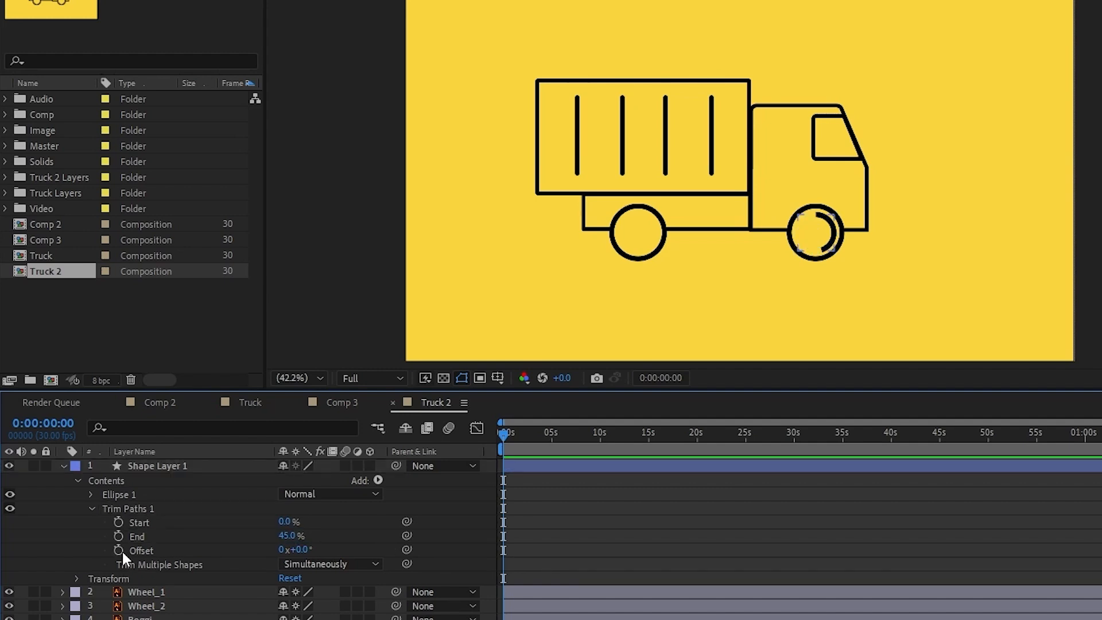
# Keyframe the Trim Paths Offset from 0 at the start to 11 revolutions at 0:00:10:03, and preview the animation.
pyautogui.click(118, 549)
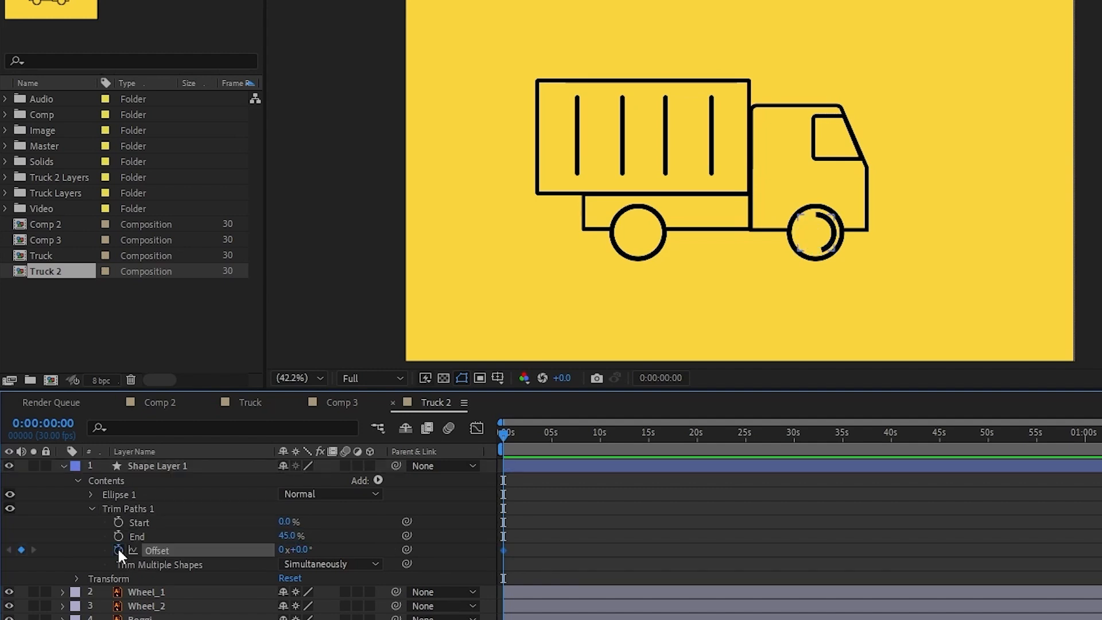
pyautogui.click(600, 433)
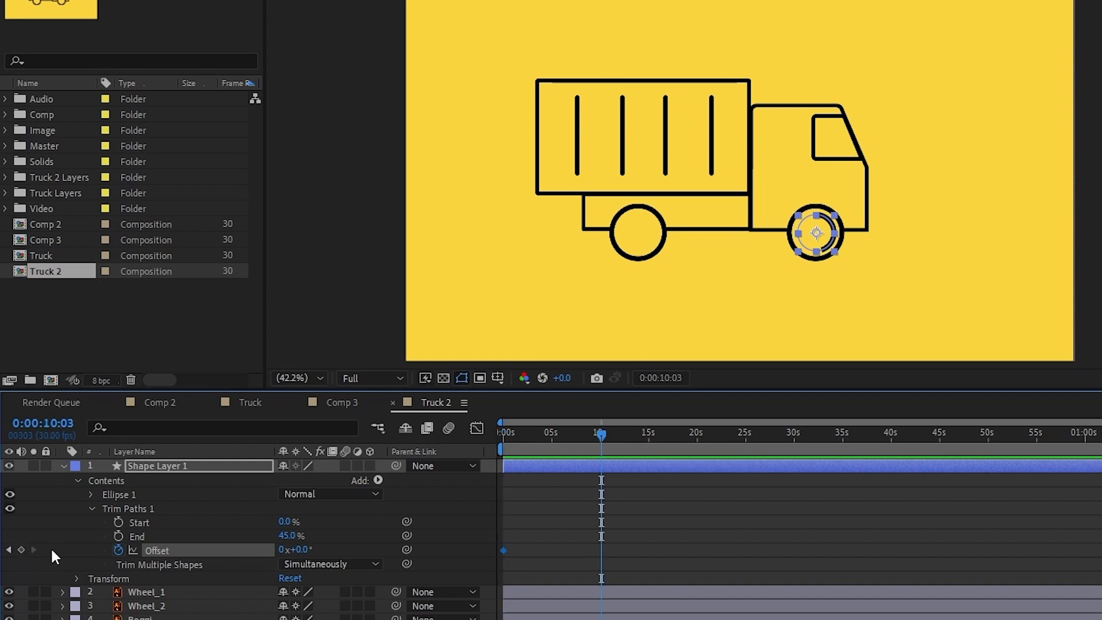
pyautogui.click(23, 549)
pyautogui.click(281, 550)
pyautogui.write('11')
pyautogui.press('Return')
pyautogui.moveTo(540, 433); pyautogui.dragTo(504, 434)
pyautogui.press('space')
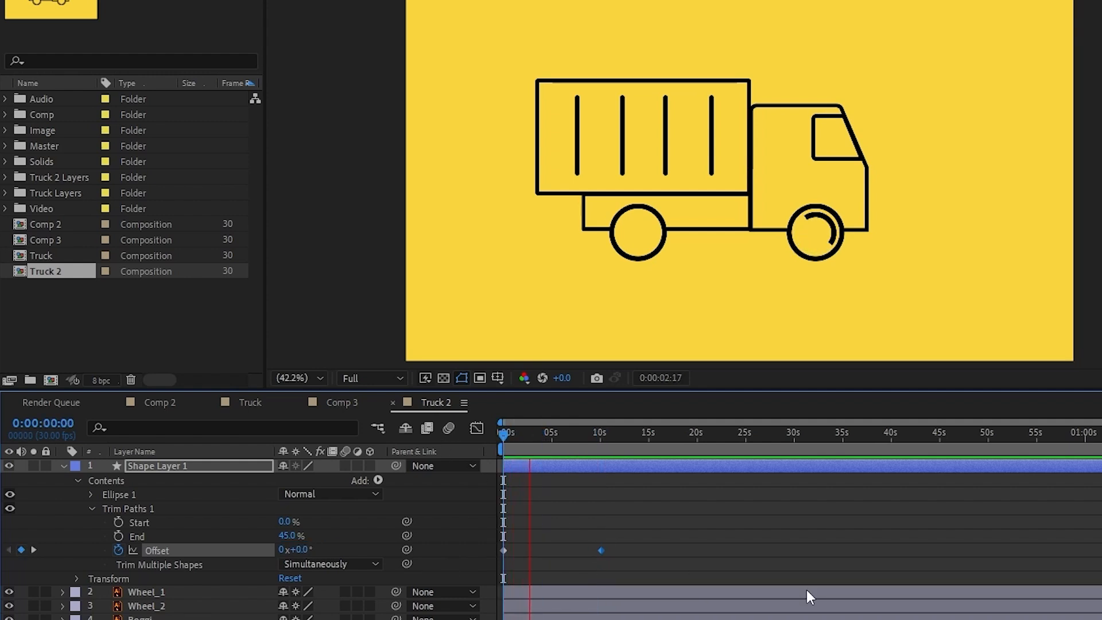
# Set the inner wheel arc's stroke Line Cap to Round Cap and collapse its layer.
pyautogui.click(195, 466)
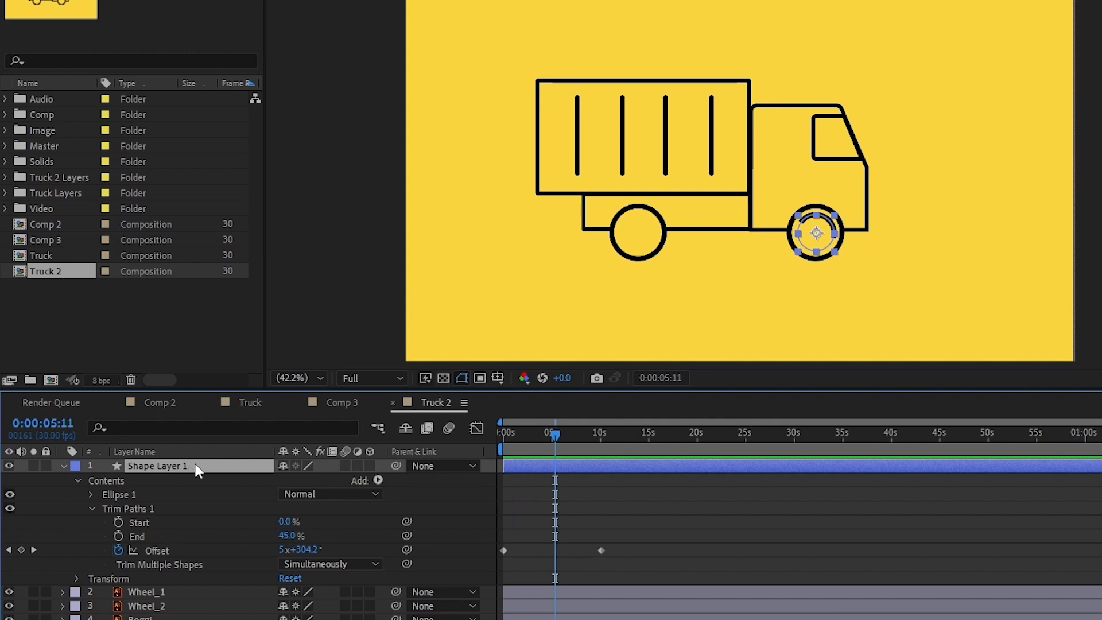
pyautogui.click(92, 508)
pyautogui.click(90, 494)
pyautogui.click(104, 521)
pyautogui.scroll(-1, 312, 587)
pyautogui.click(307, 567)
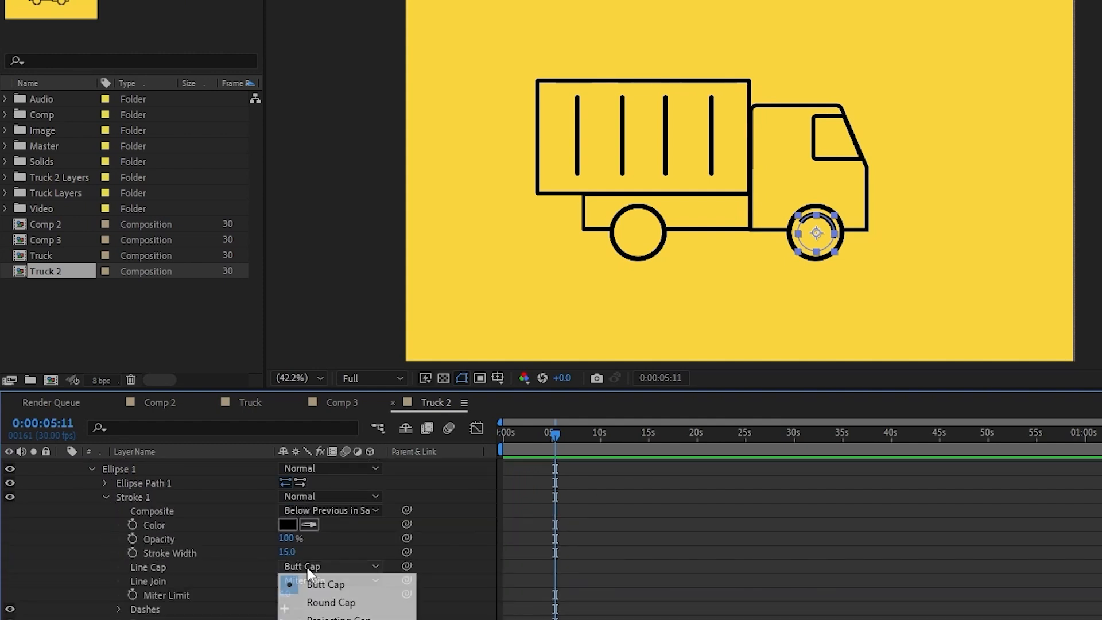
pyautogui.click(326, 603)
pyautogui.press('u')
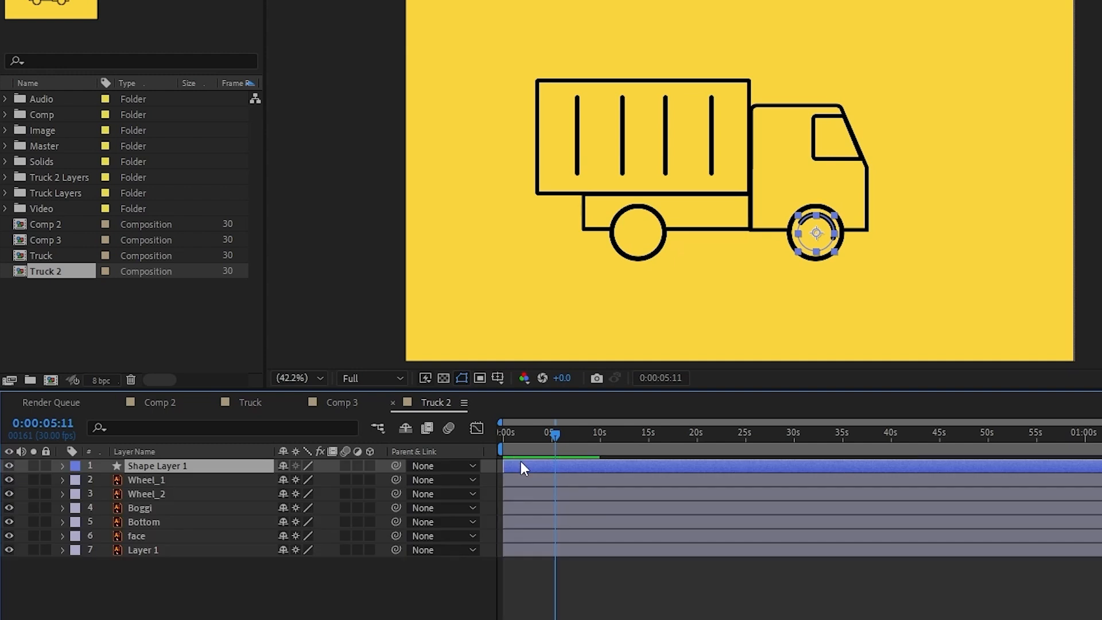
# Duplicate the front wheel's arc layer and move the copy horizontally into the centre of the rear wheel.
pyautogui.hotkey('ctrl', 'd')
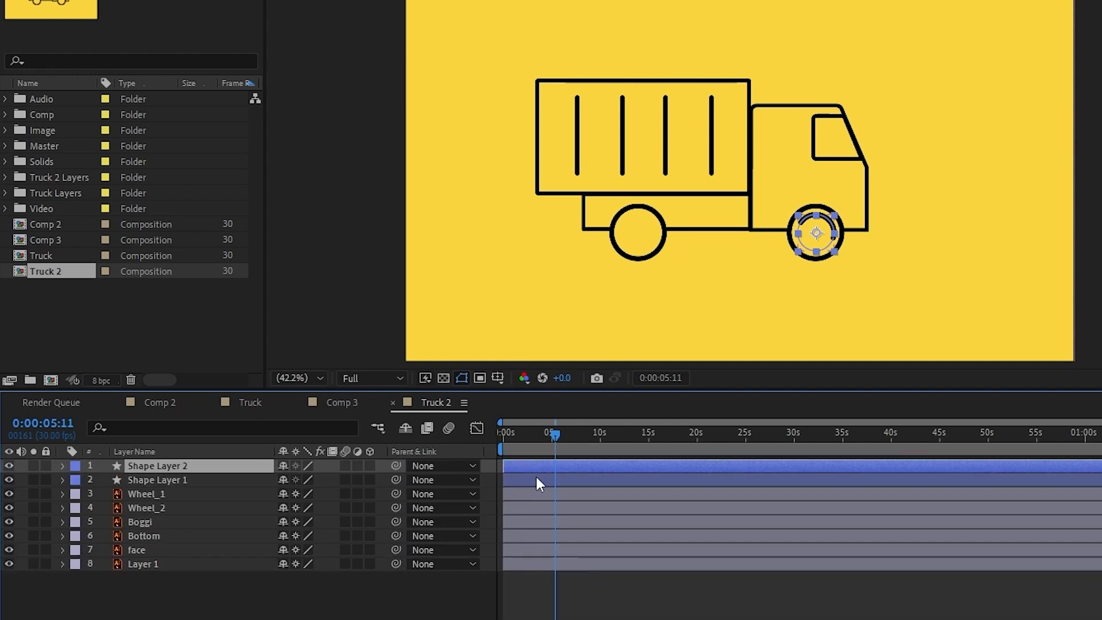
pyautogui.press('Left')
pyautogui.hotkey('shift', 'Left')
pyautogui.hotkey('shift', 'Left')
pyautogui.hotkey('shift', 'Left')
pyautogui.hotkey('shift', 'Left')
pyautogui.hotkey('shift', 'Left')
pyautogui.hotkey('shift', 'Left')
pyautogui.hotkey('shift', 'Left')
pyautogui.hotkey('shift', 'Left')
pyautogui.hotkey('shift', 'Left')
pyautogui.hotkey('shift', 'Left')
pyautogui.hotkey('shift', 'Left')
pyautogui.hotkey('shift', 'Left')
pyautogui.hotkey('shift', 'Left')
pyautogui.hotkey('shift', 'Left')
pyautogui.hotkey('shift', 'Left')
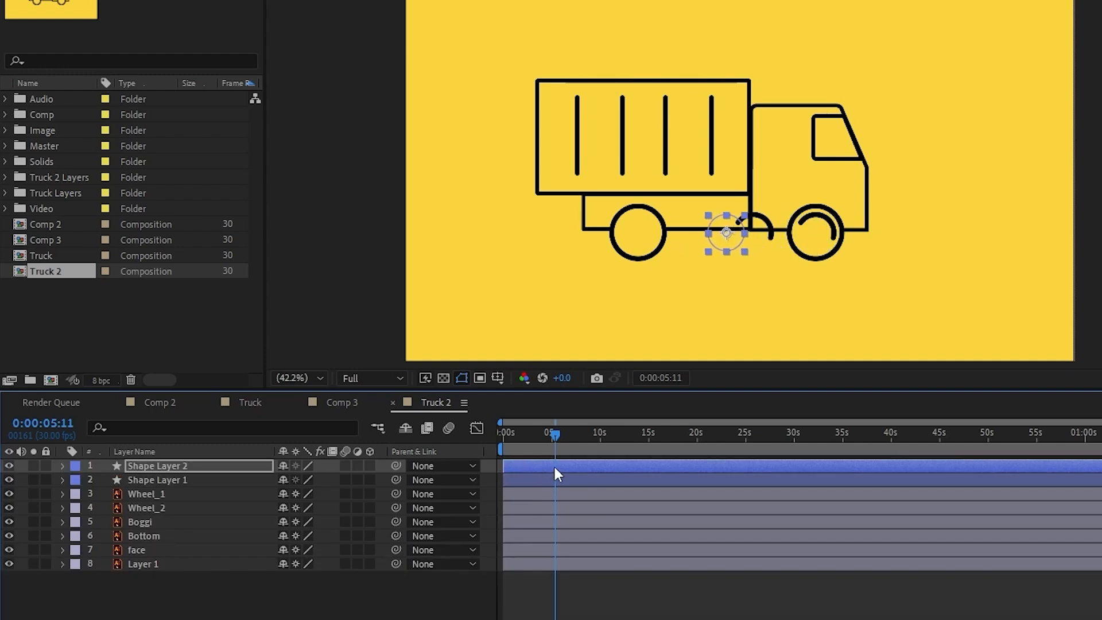
pyautogui.hotkey('shift', 'Left')
pyautogui.hotkey('shift', 'Left')
pyautogui.hotkey('shift', 'Left')
pyautogui.hotkey('shift', 'Left')
pyautogui.hotkey('shift', 'Left')
pyautogui.hotkey('shift', 'Left')
pyautogui.hotkey('shift', 'Left')
pyautogui.hotkey('shift', 'Left')
pyautogui.hotkey('shift', 'Left')
pyautogui.hotkey('shift', 'Left')
pyautogui.hotkey('shift', 'Left')
pyautogui.hotkey('shift', 'Left')
pyautogui.hotkey('shift', 'Left')
pyautogui.hotkey('shift', 'Left')
pyautogui.hotkey('shift', 'Left')
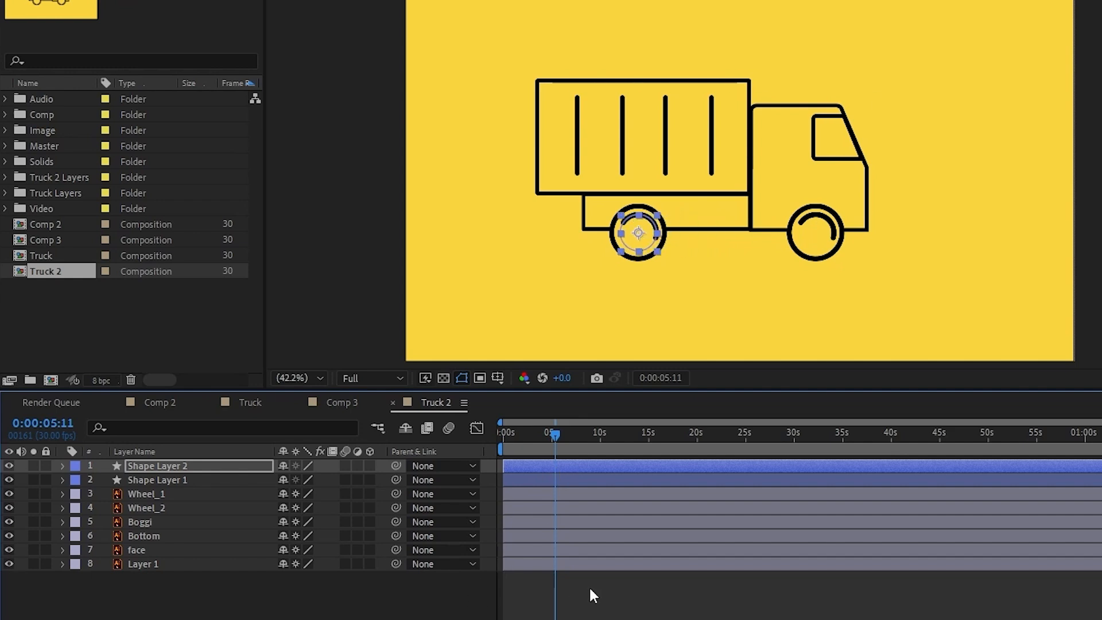
pyautogui.click(559, 587)
# Rotate the rear wheel's arc layer to 141° and preview the spinning wheels from the start.
pyautogui.click(190, 466)
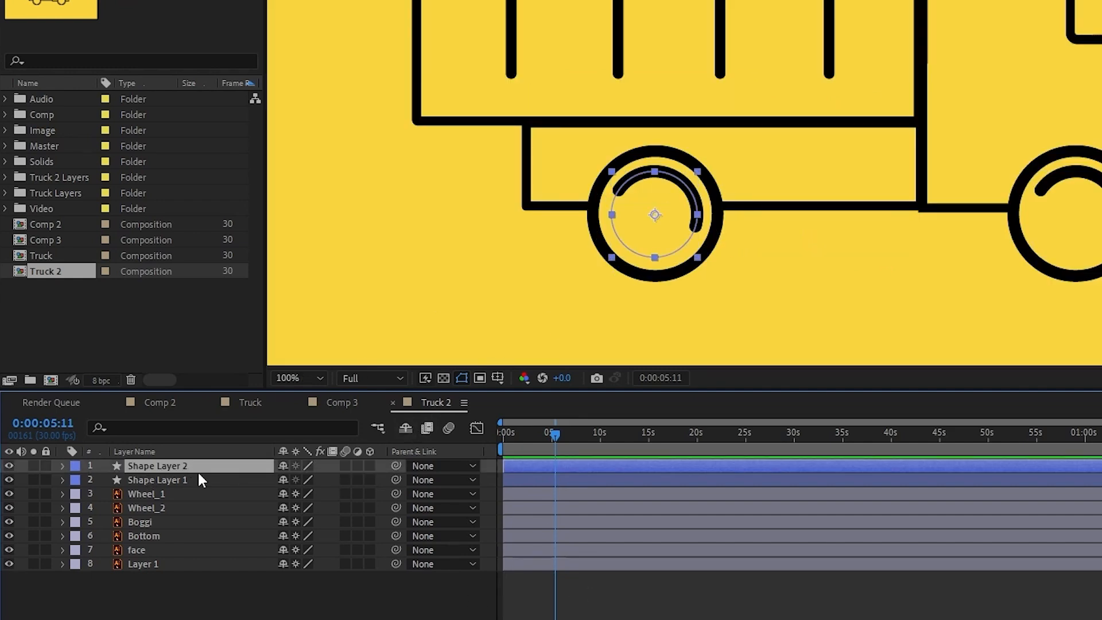
pyautogui.press('r')
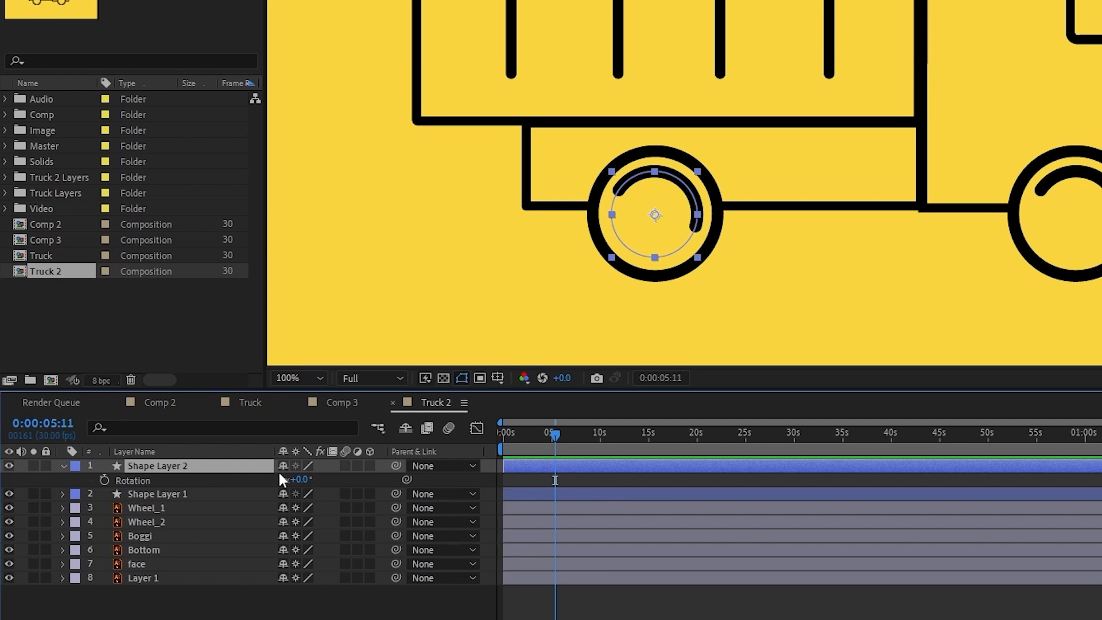
pyautogui.click(300, 480)
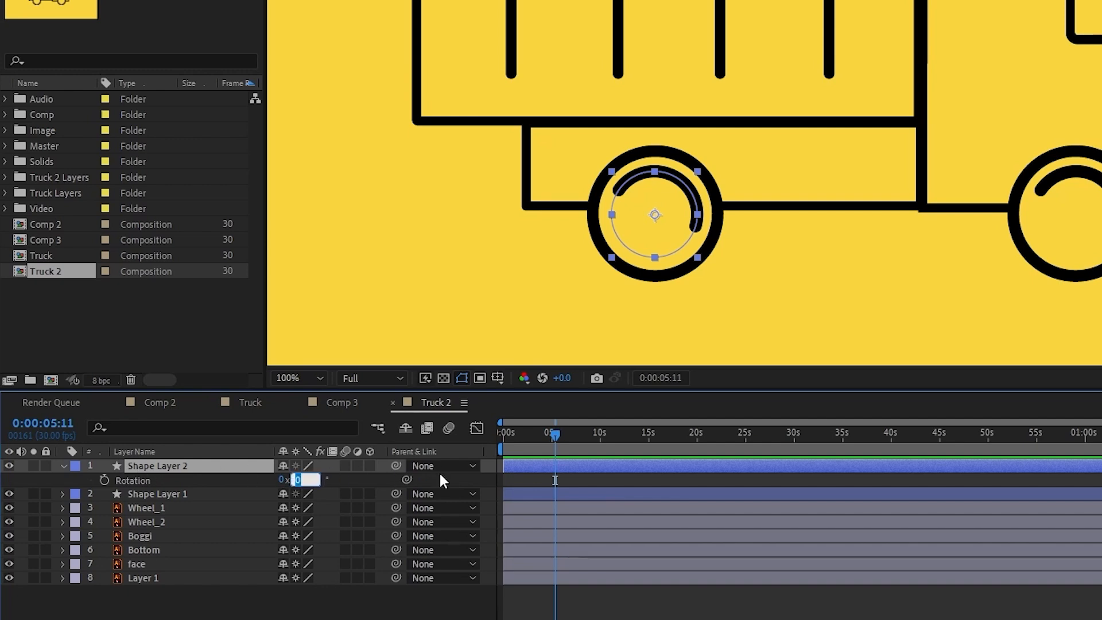
pyautogui.write('45')
pyautogui.press('Return')
pyautogui.moveTo(301, 479); pyautogui.dragTo(377, 474)
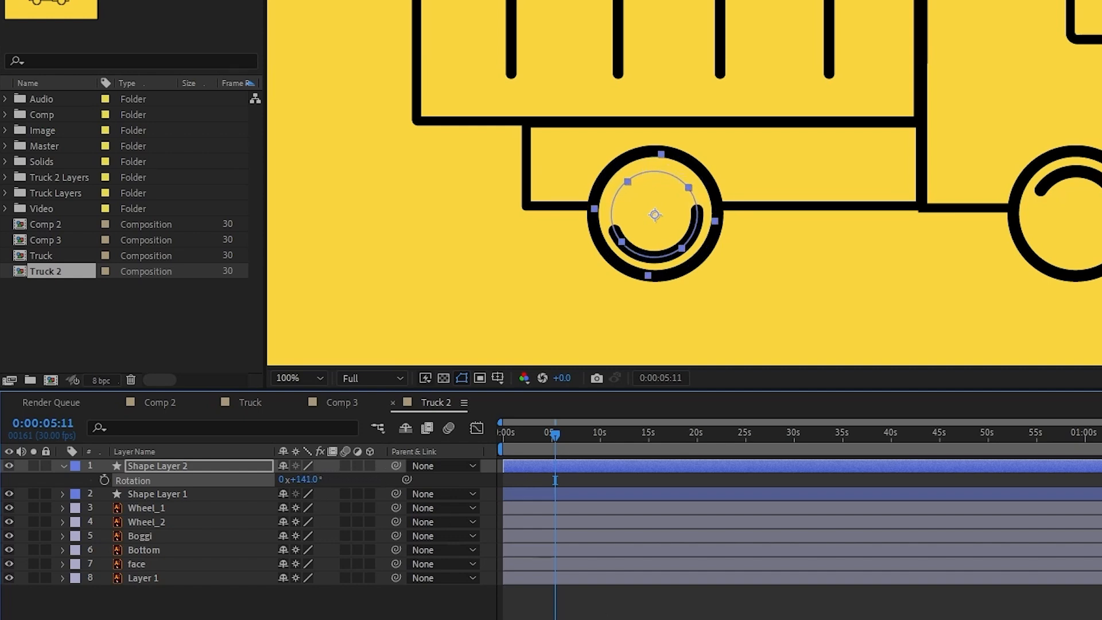
pyautogui.click(300, 378)
pyautogui.click(303, 402)
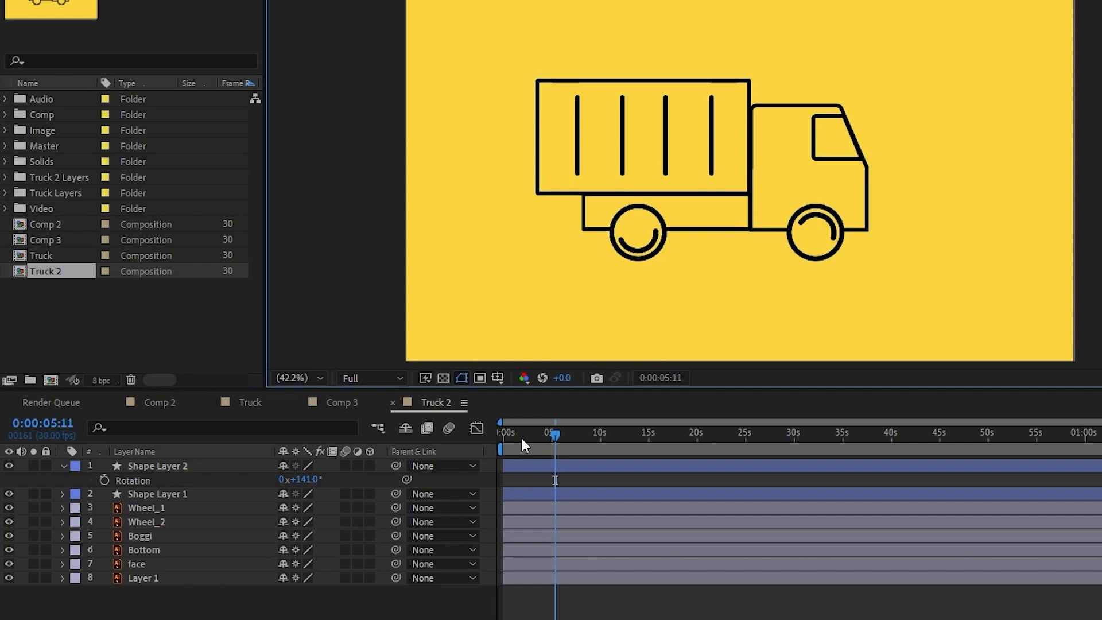
pyautogui.moveTo(520, 438); pyautogui.dragTo(410, 436)
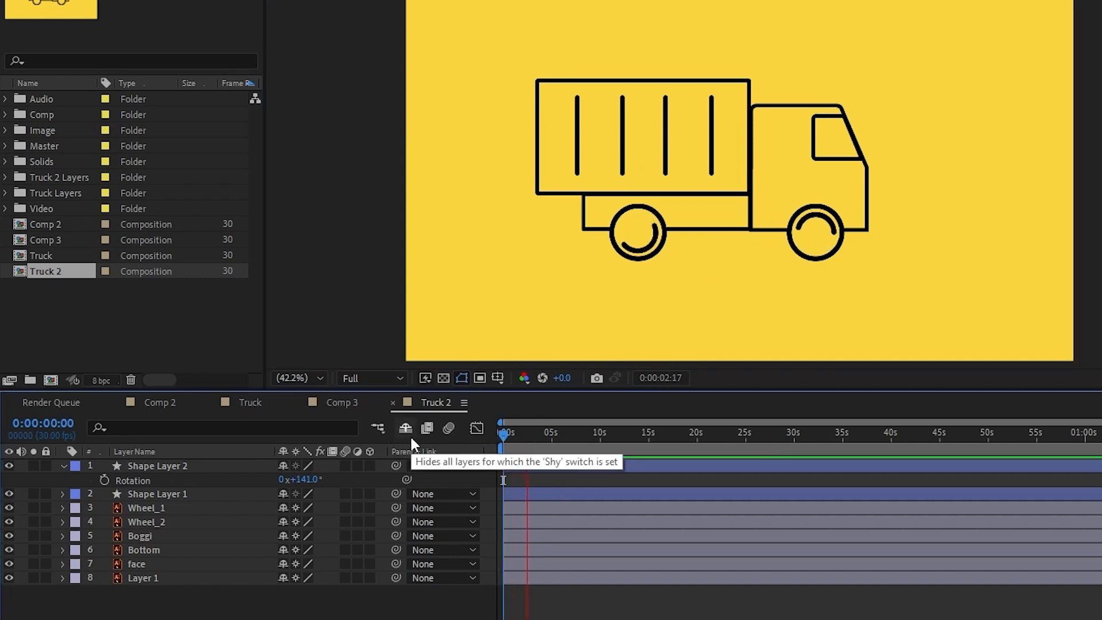
pyautogui.press('space')
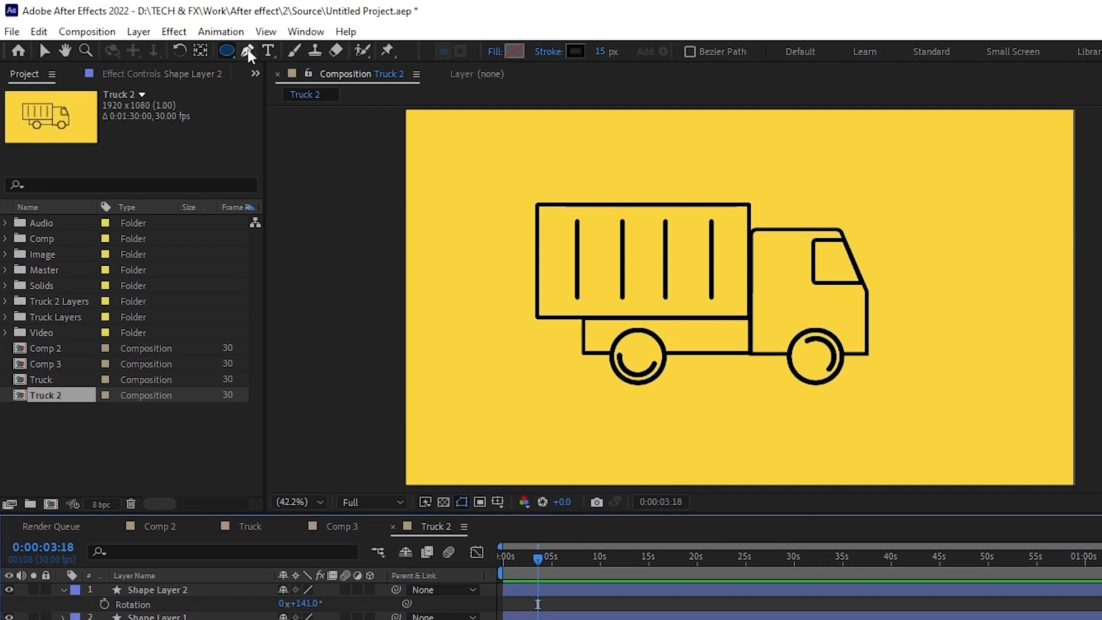
# Draw a straight horizontal ground line beneath the wheels with the Pen tool, extending past both ends of the truck.
pyautogui.click(248, 51)
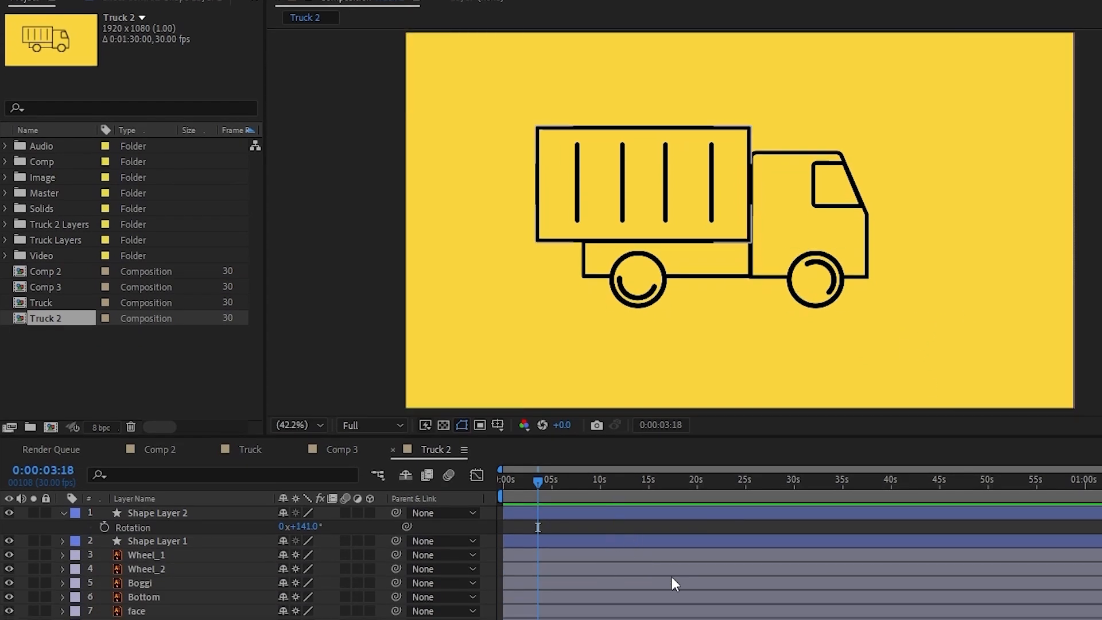
pyautogui.click(930, 318)
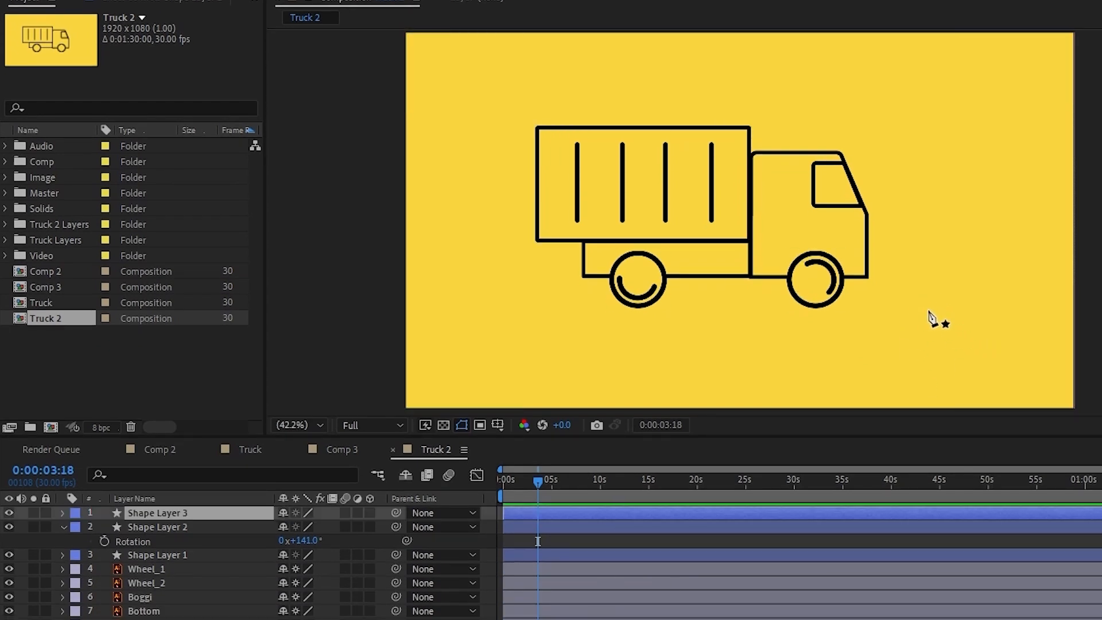
pyautogui.click(517, 310)
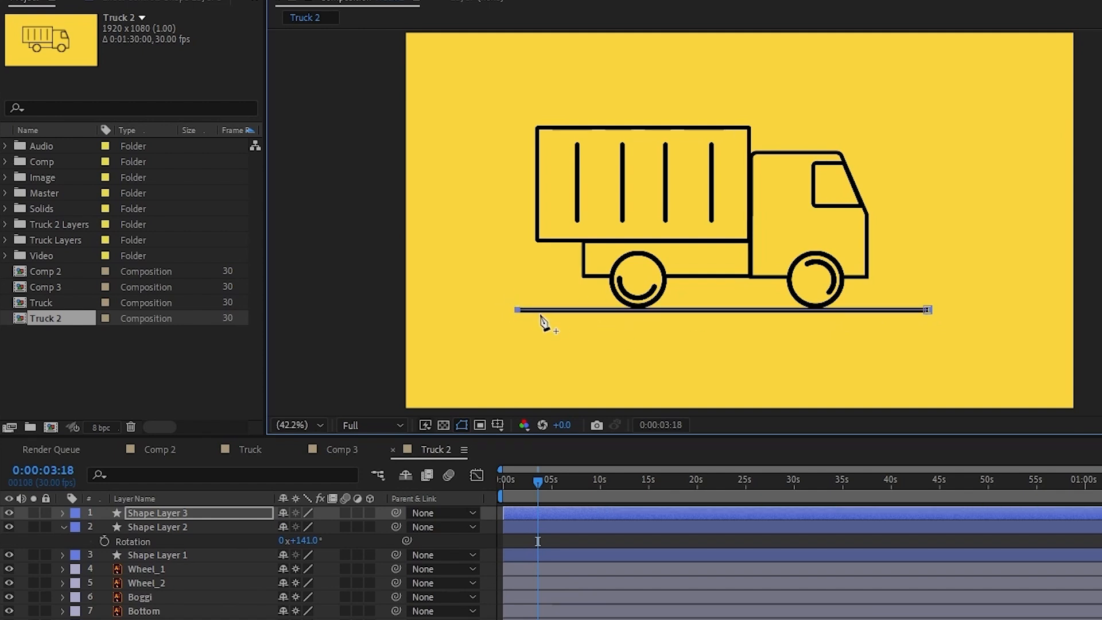
# Collapse the rear wheel arc's layer and set the ground line layer's label colour to Green.
pyautogui.click(63, 527)
pyautogui.click(75, 513)
pyautogui.click(111, 381)
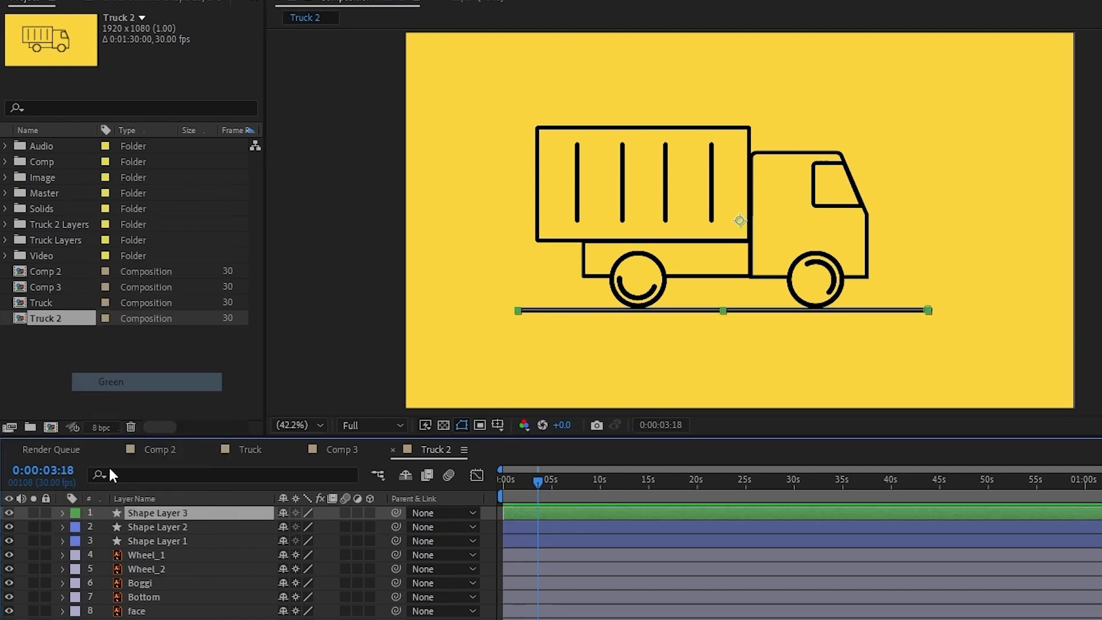
# Set the line cap of the ground line's stroke to Round Cap.
pyautogui.click(63, 513)
pyautogui.click(104, 528)
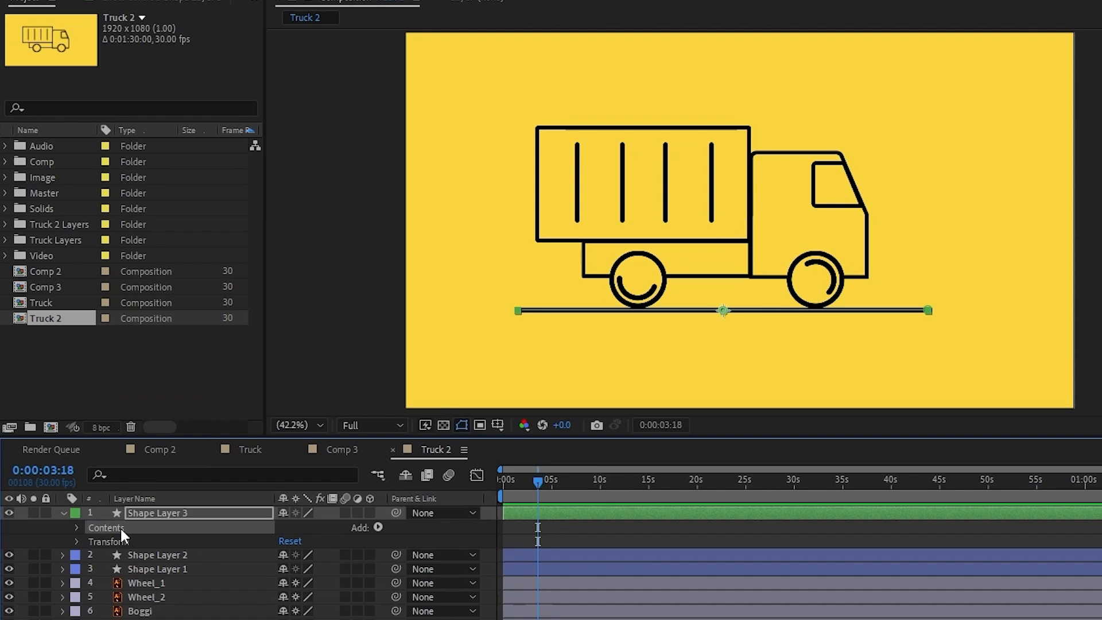
pyautogui.click(78, 527)
pyautogui.click(90, 542)
pyautogui.click(106, 569)
pyautogui.scroll(-1, 275, 591)
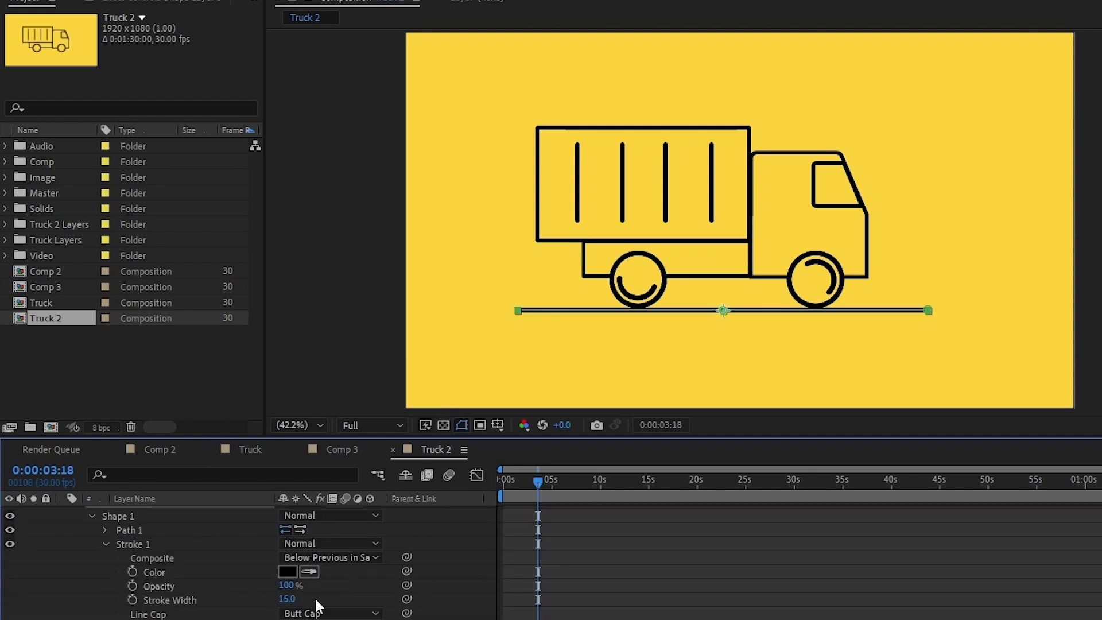
pyautogui.click(304, 613)
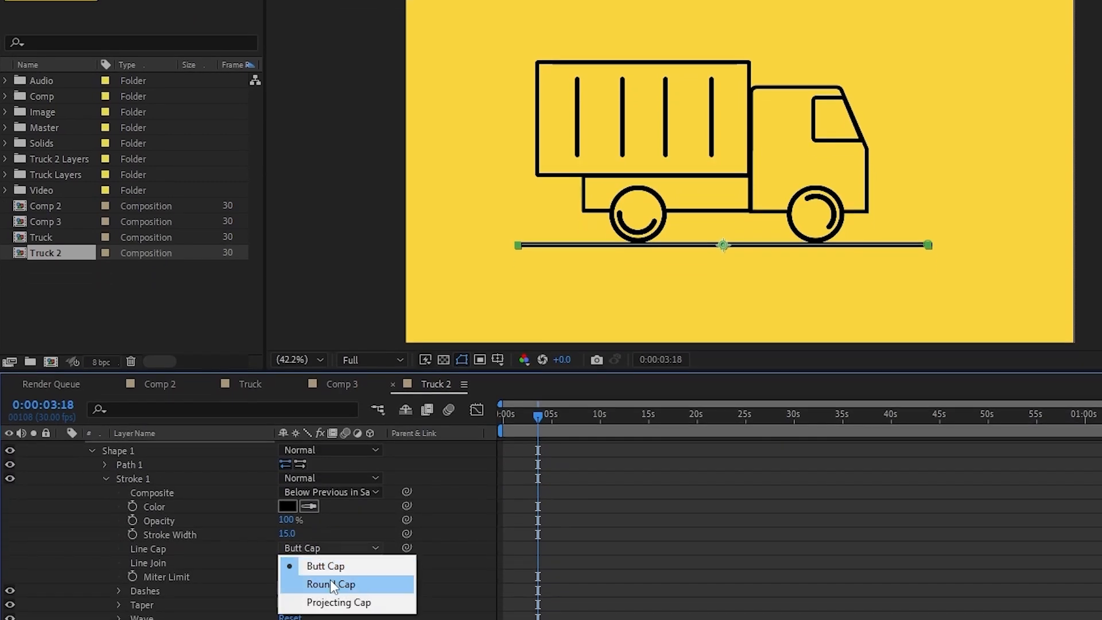
pyautogui.click(331, 584)
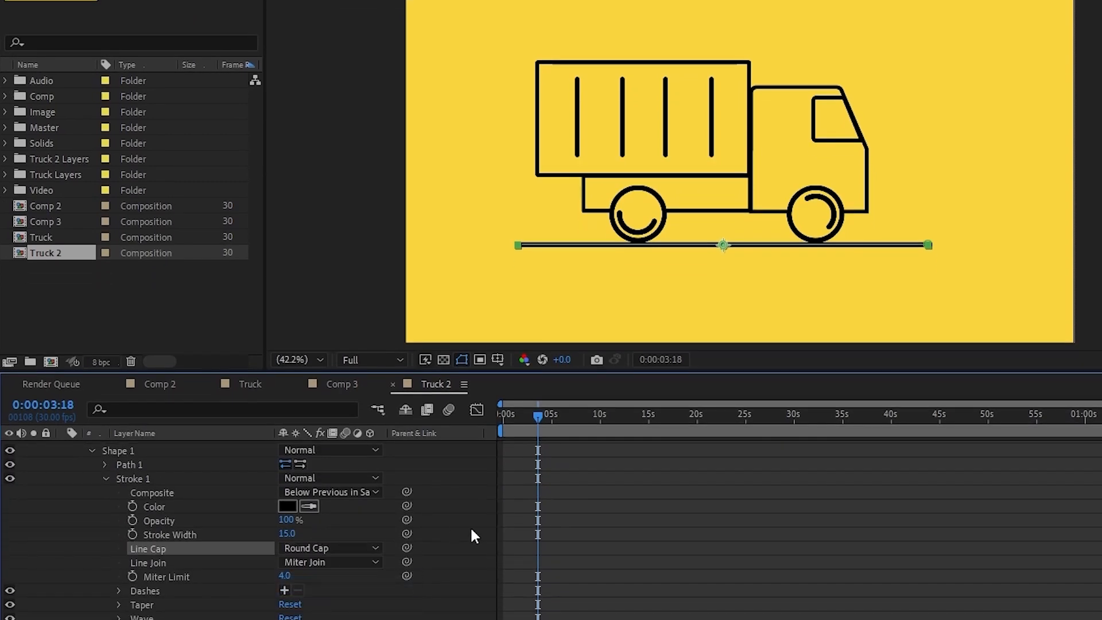
pyautogui.scroll(1, 442, 540)
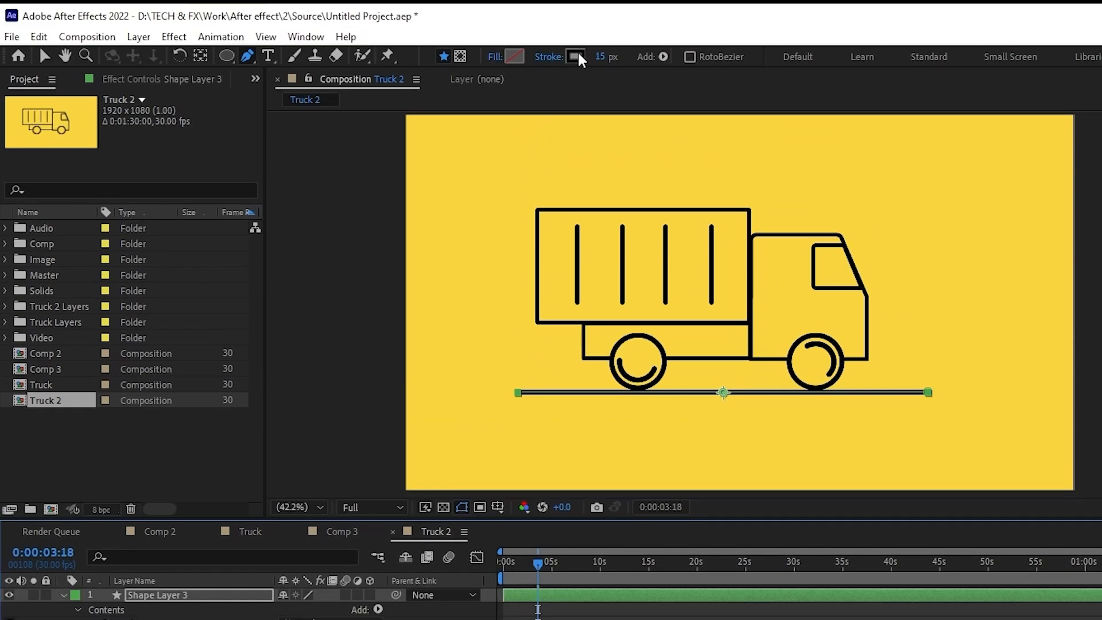
# Add Trim Paths to the ground line layer and enable keyframing for its Start and End at 0:00:00:00.
pyautogui.click(78, 610)
pyautogui.click(378, 610)
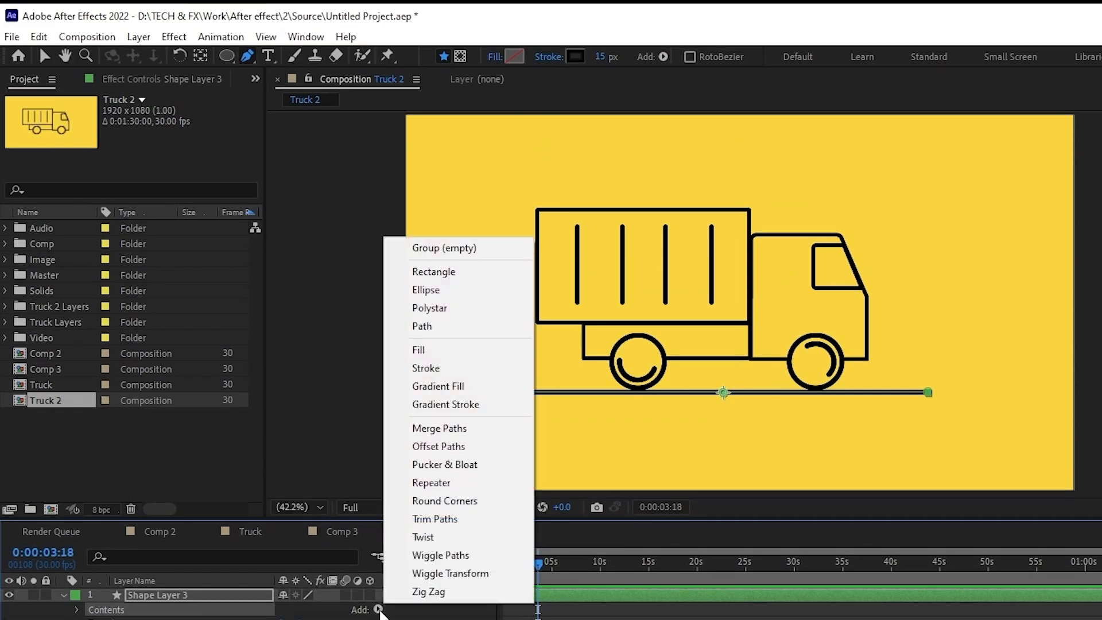
pyautogui.click(435, 519)
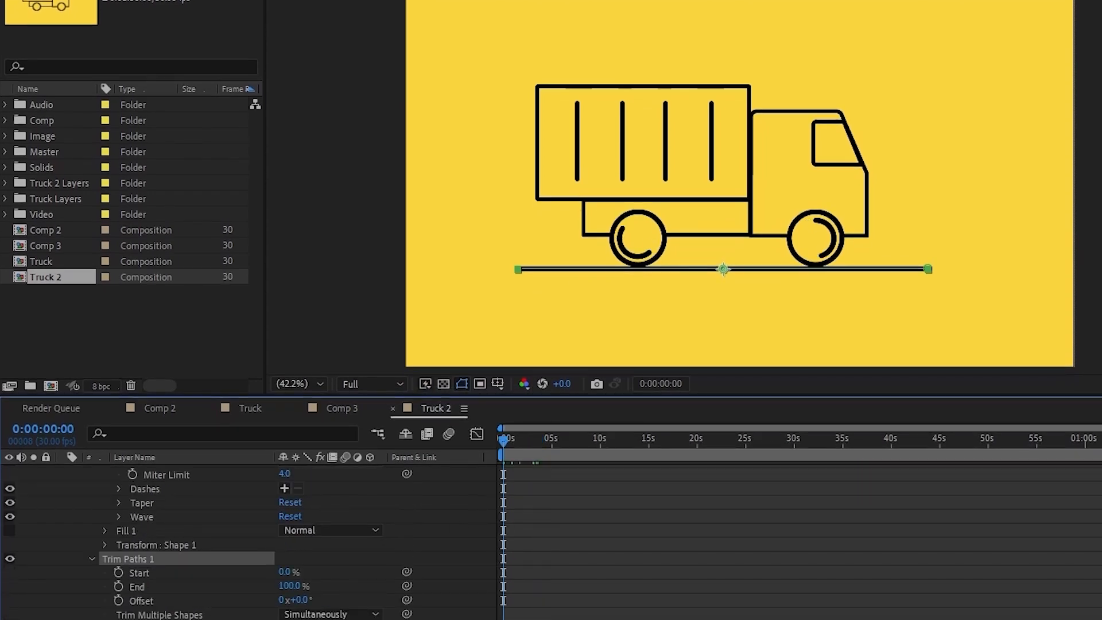
pyautogui.click(118, 587)
pyautogui.click(118, 573)
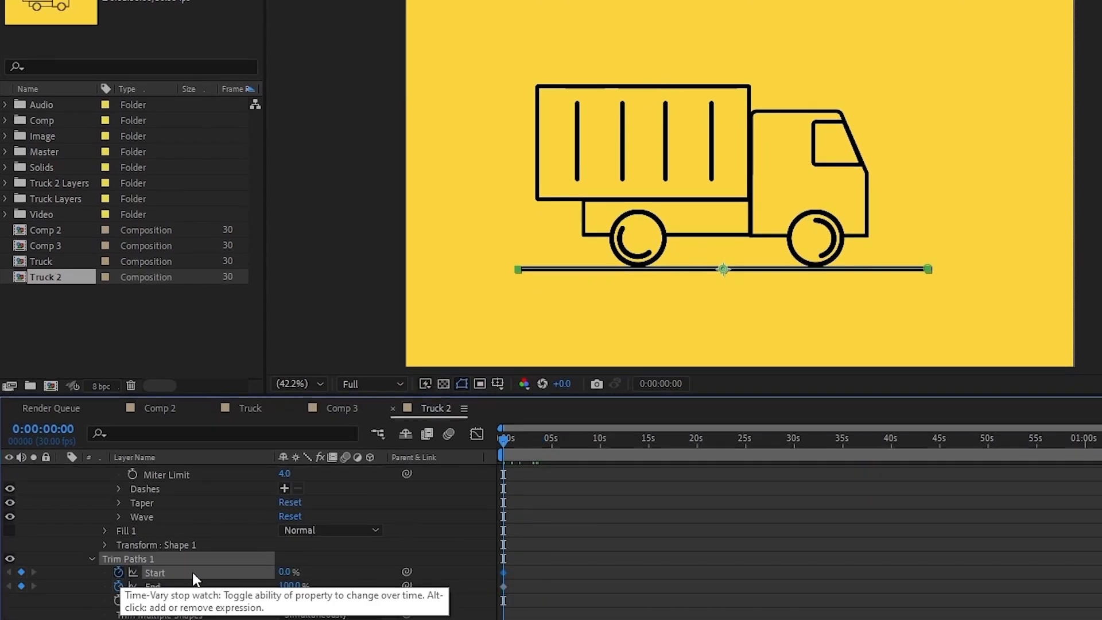
# Add keyframes for the ground line's trim Start and End at 0:00:01:01, keeping their values.
pyautogui.press('=')
pyautogui.press('=')
pyautogui.press('=')
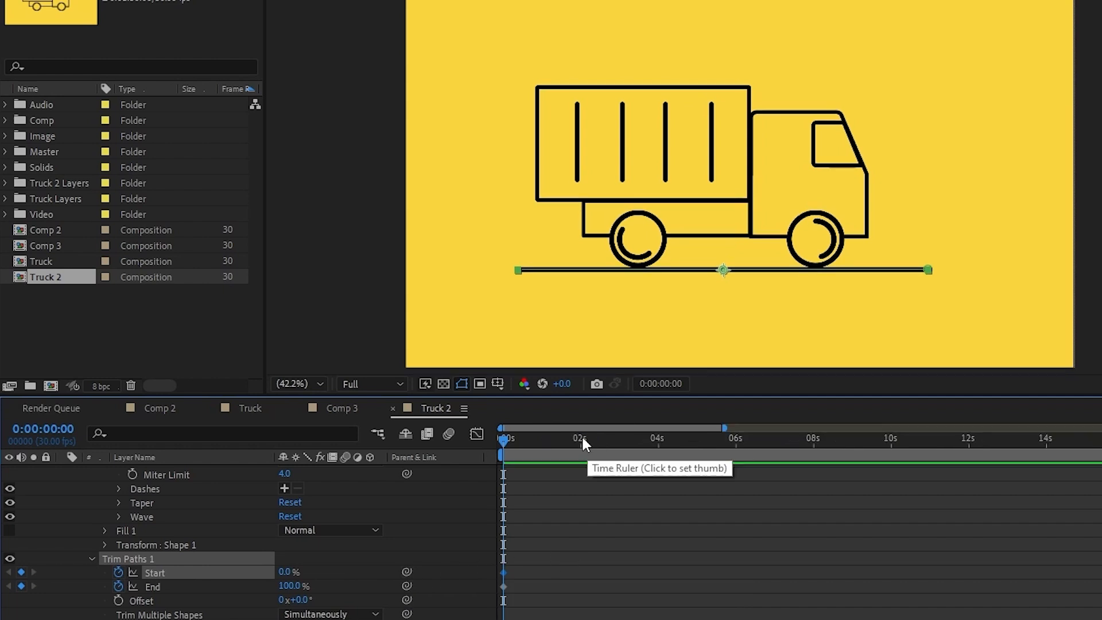
pyautogui.click(582, 437)
pyautogui.click(11, 589)
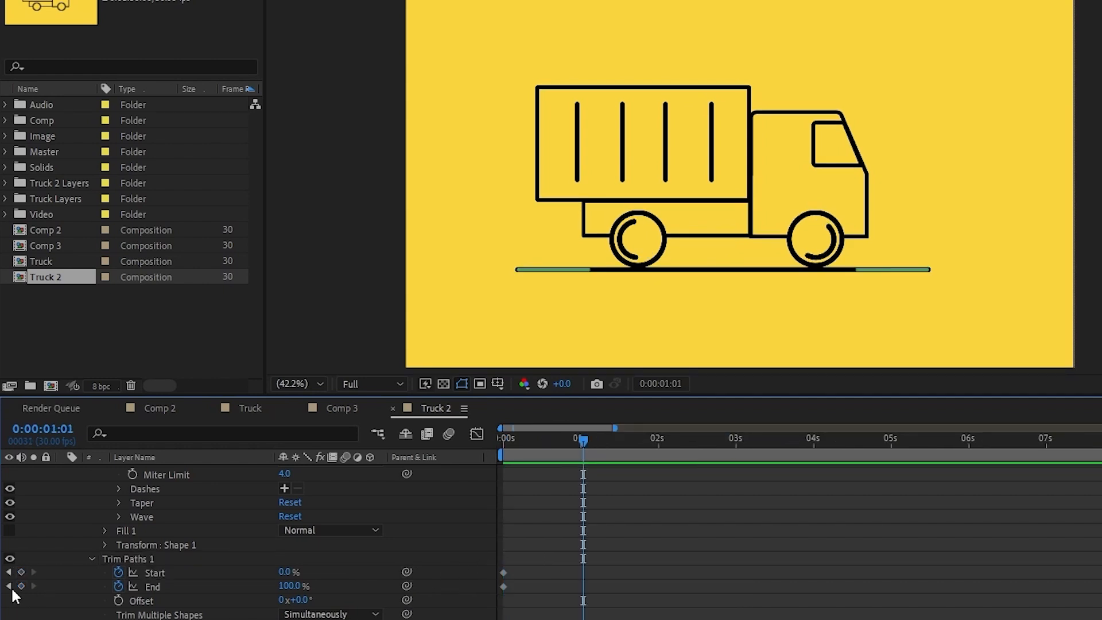
pyautogui.click(19, 584)
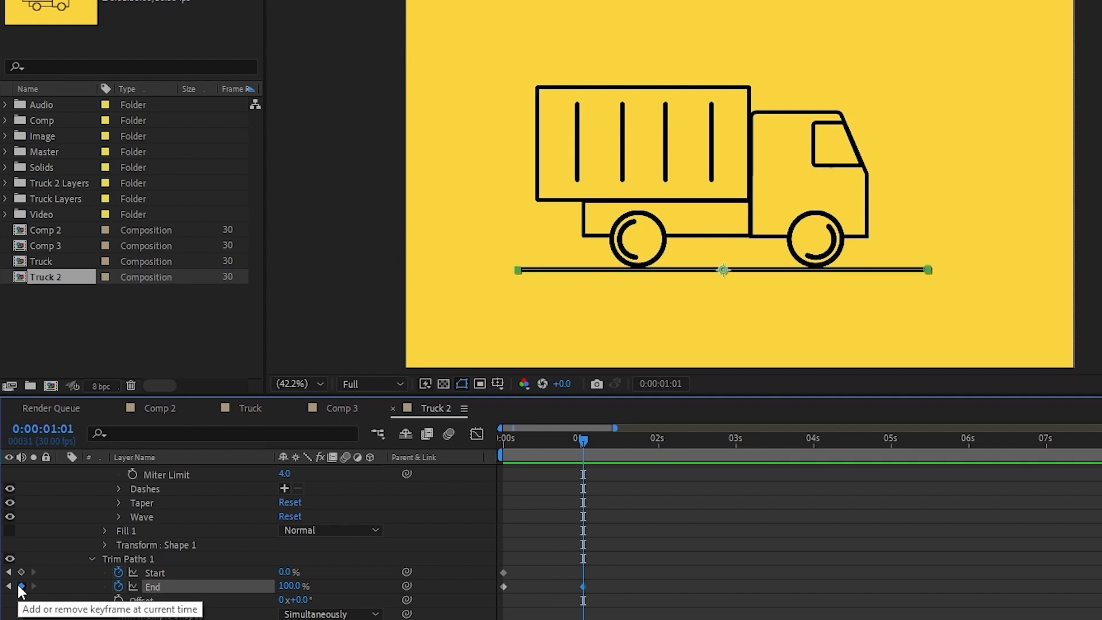
pyautogui.click(21, 572)
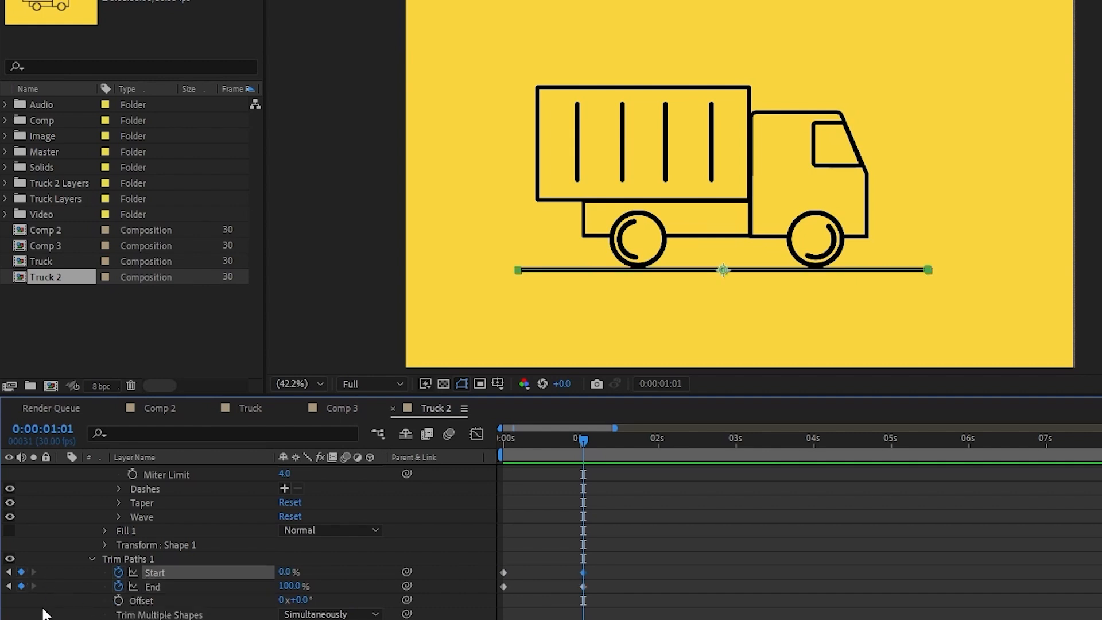
# Set the first trim End keyframe of the ground line to 0% and preview the line drawing on.
pyautogui.click(8, 586)
pyautogui.click(289, 585)
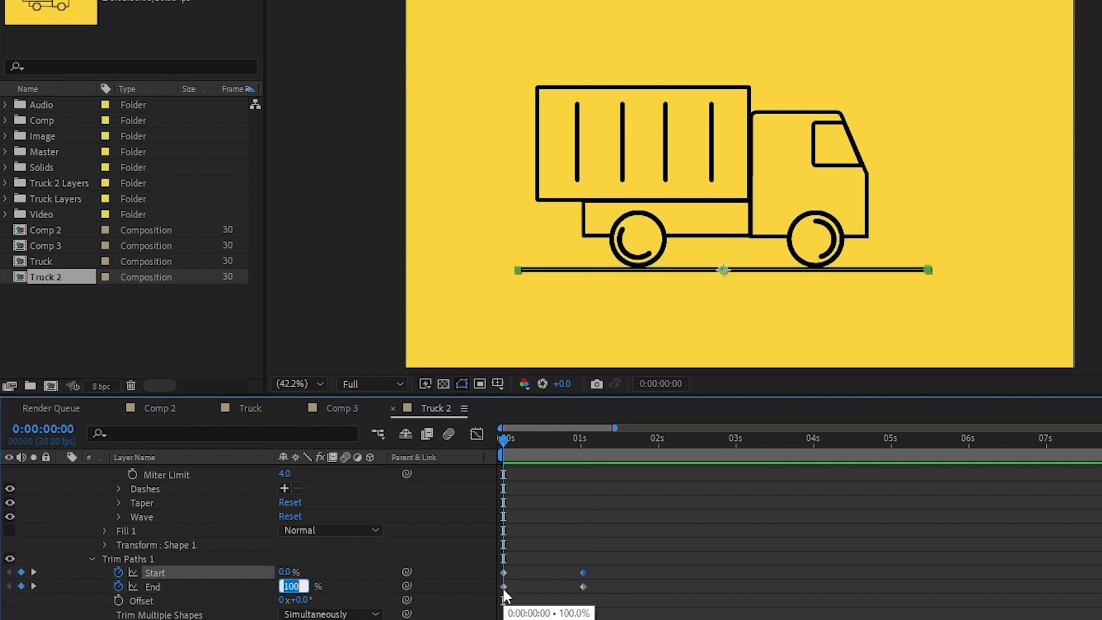
pyautogui.write('0')
pyautogui.press('Return')
pyautogui.press('space')
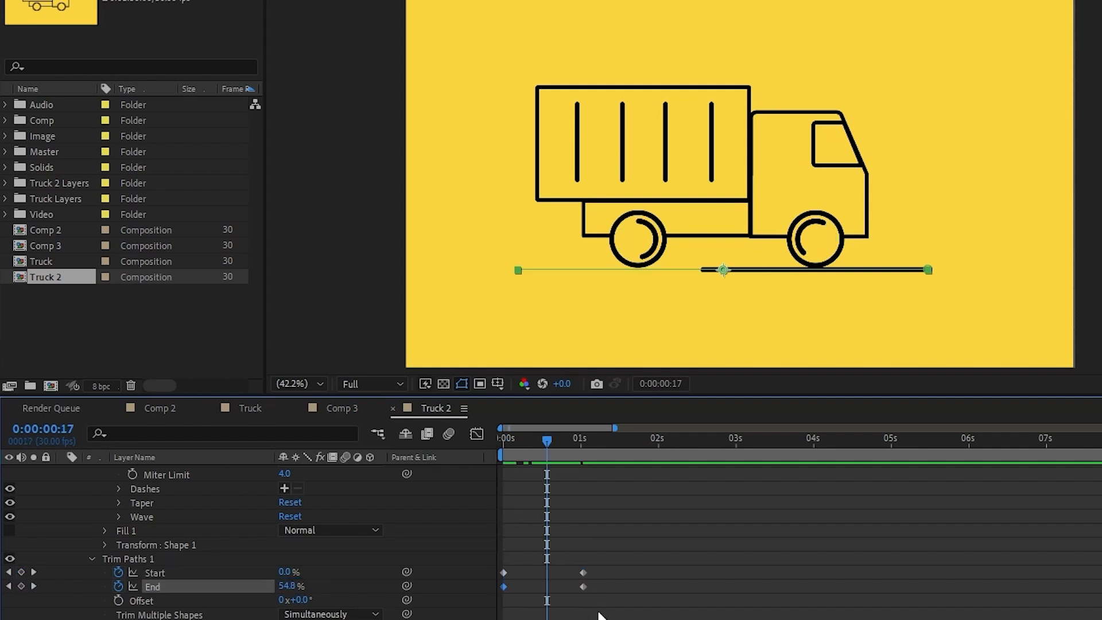
# Shift both trim Start keyframes so they begin at 0:00:00:17 and finish at 0:00:01:18.
pyautogui.moveTo(618, 559); pyautogui.dragTo(512, 575)
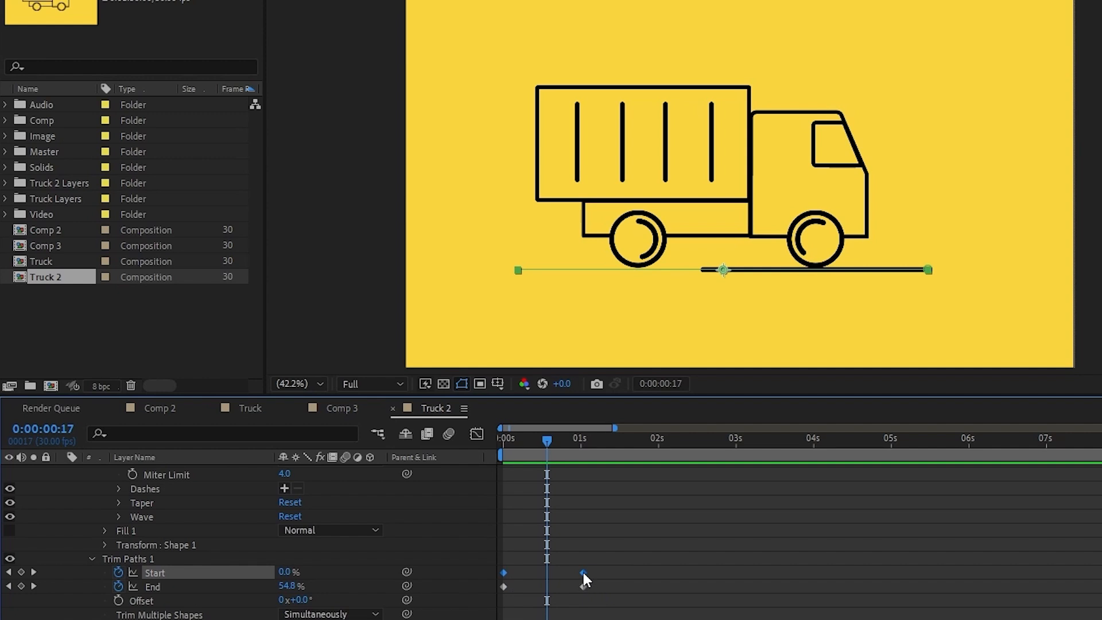
pyautogui.moveTo(583, 573); pyautogui.dragTo(627, 574)
pyautogui.click(600, 443)
pyautogui.click(662, 580)
pyautogui.click(33, 572)
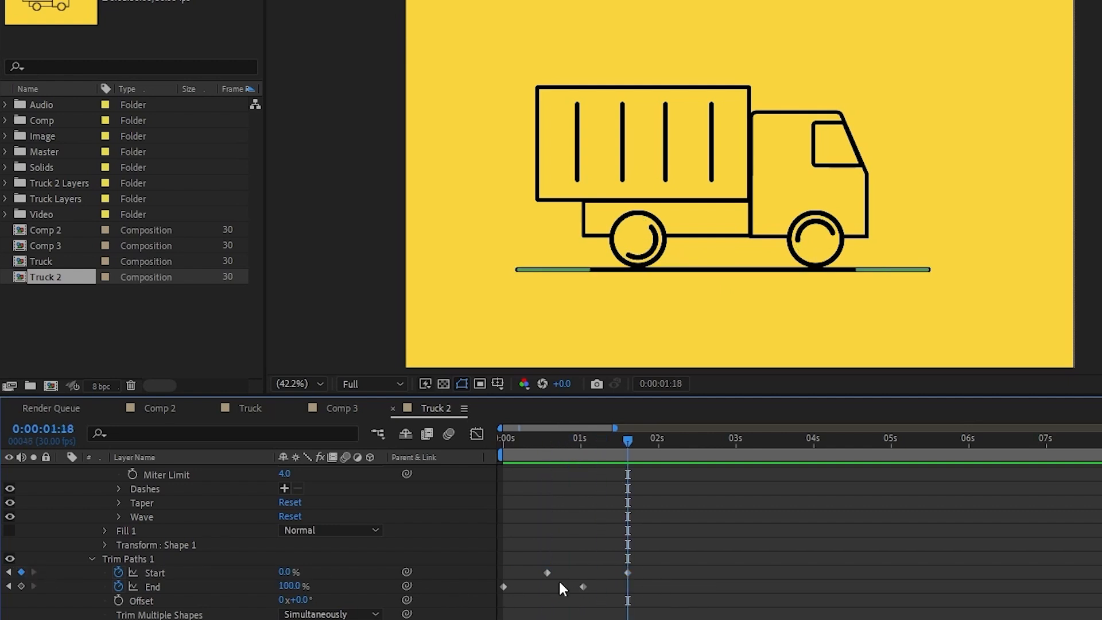
# Set the second trim Start keyframe to 100% and apply Easy Ease to all Start and End keyframes.
pyautogui.click(282, 572)
pyautogui.write('100')
pyautogui.moveTo(463, 555); pyautogui.dragTo(690, 619)
pyautogui.press('F9')
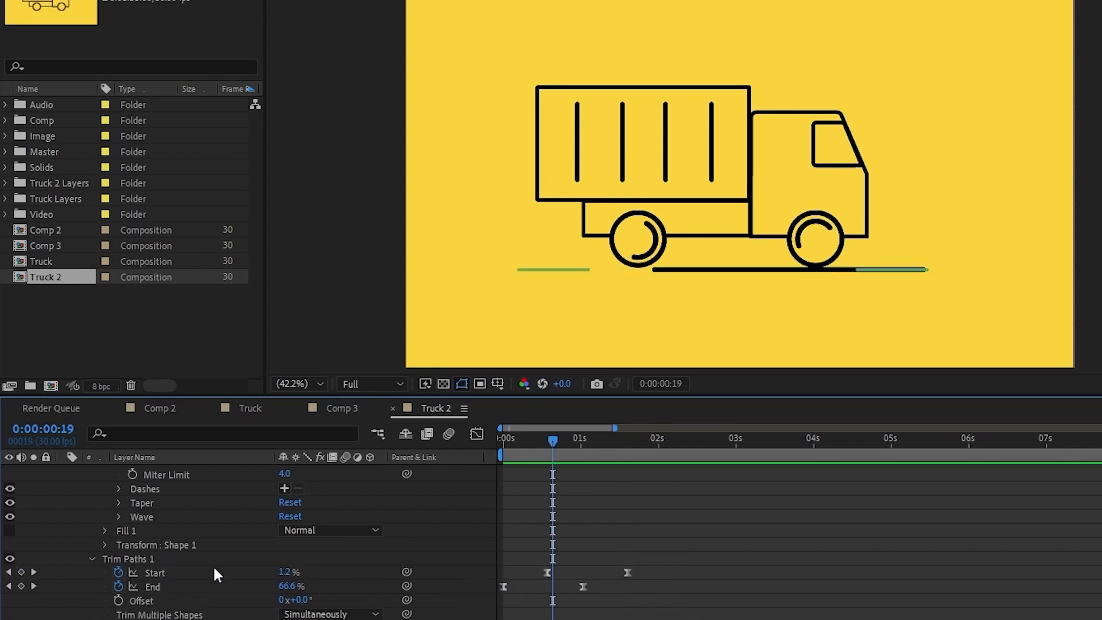
# Move the trim Start keyframes and the second End keyframe earlier, with Start finishing at about 1.2 s, and preview.
pyautogui.moveTo(628, 573); pyautogui.dragTo(605, 579)
pyautogui.moveTo(573, 443)
pyautogui.mouseDown()
pyautogui.moveTo(604, 442)
pyautogui.moveTo(595, 453)
pyautogui.moveTo(471, 432)
pyautogui.mouseUp()
pyautogui.press('space')
pyautogui.press('space')
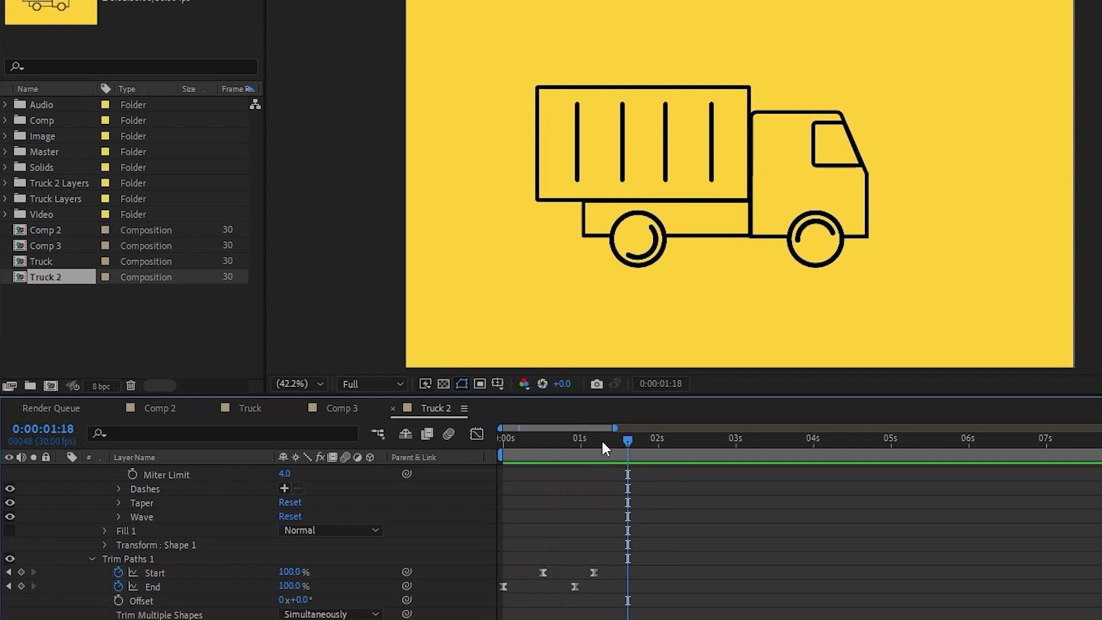
# Add holding keyframes for the trim Start and End at 0:00:01:18, keeping both at 100%.
pyautogui.moveTo(601, 441); pyautogui.dragTo(631, 458)
pyautogui.click(640, 442)
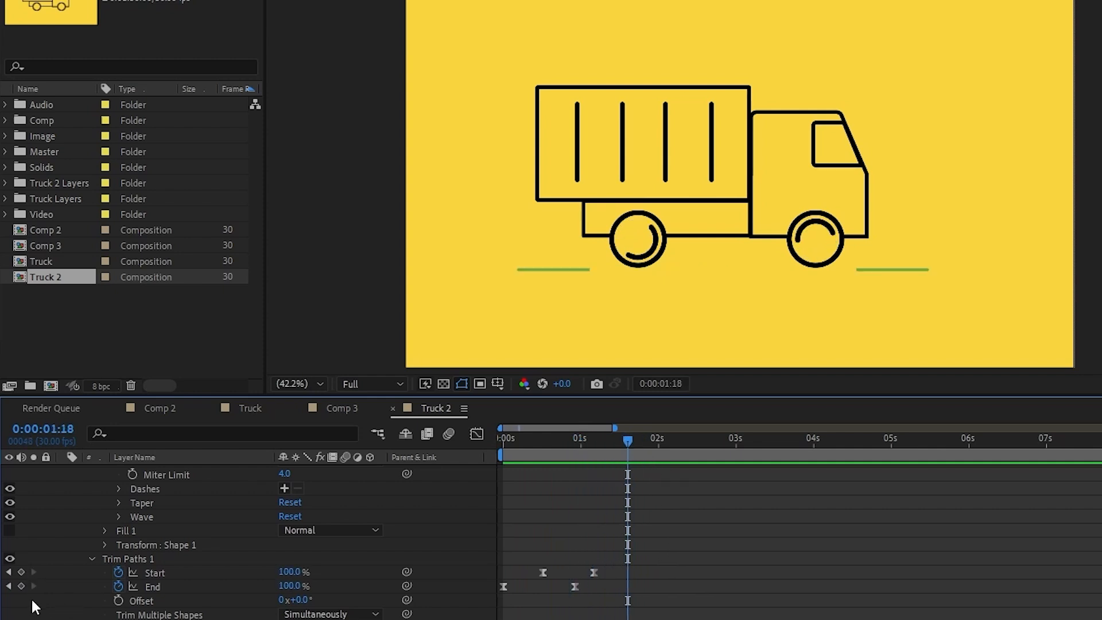
pyautogui.click(21, 586)
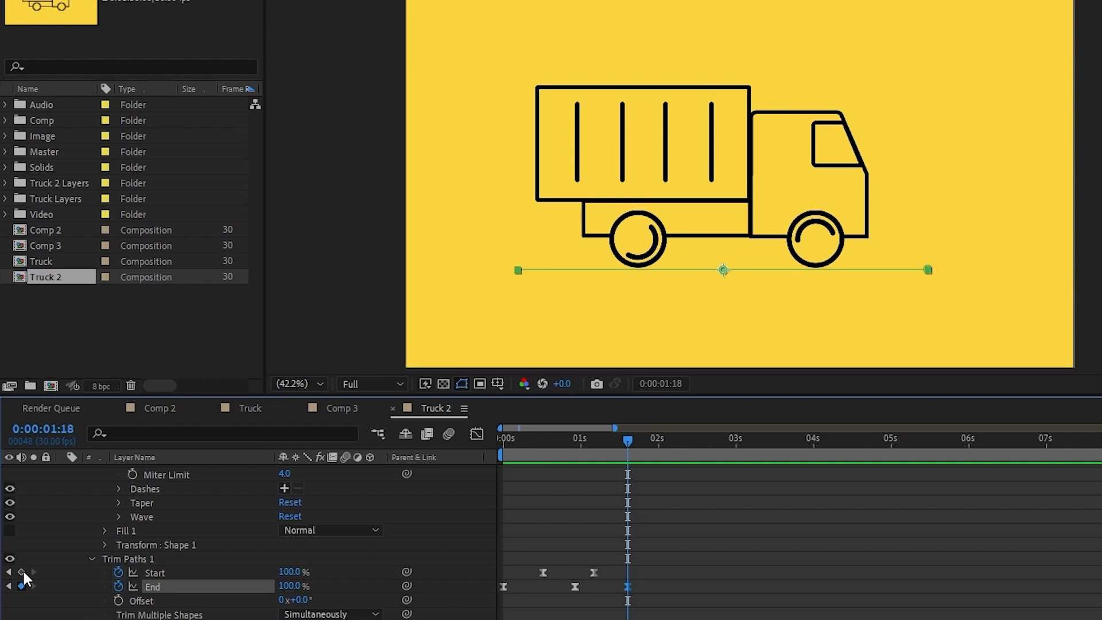
pyautogui.click(21, 572)
pyautogui.click(725, 608)
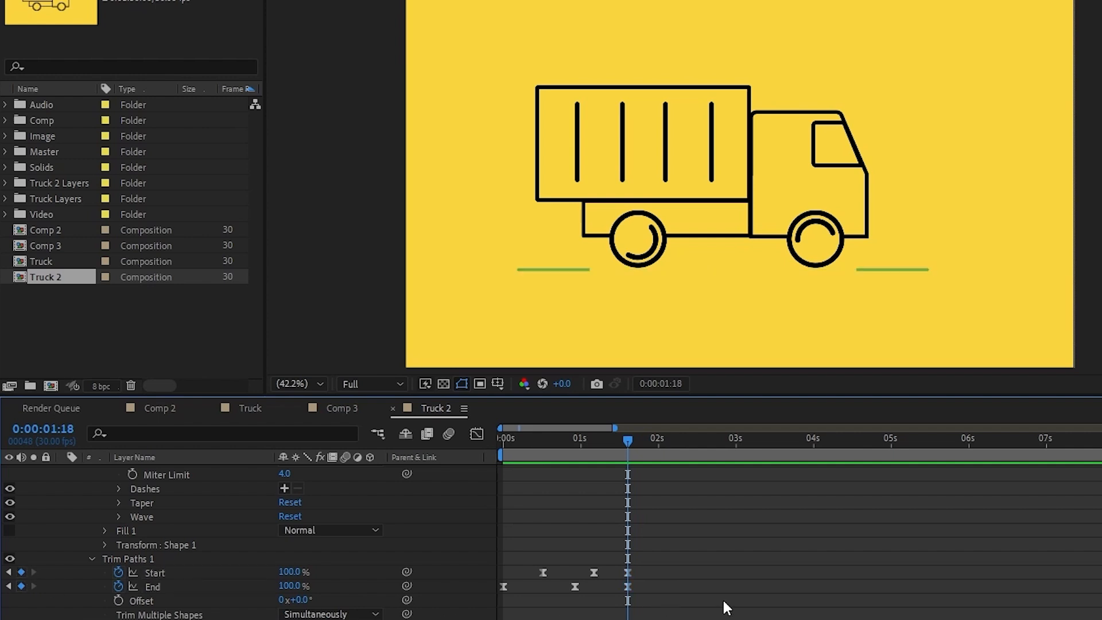
# Reset the ground line's trim End and Start to 0% one frame further on, at 0:00:01:19.
pyautogui.press('pagedown')
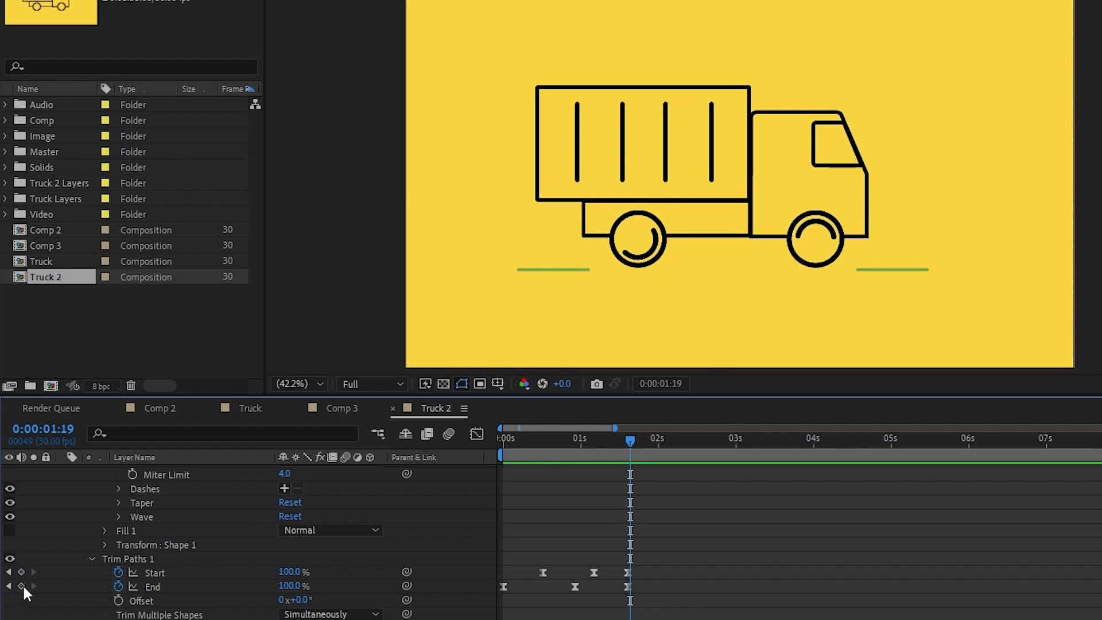
pyautogui.click(290, 586)
pyautogui.write('0')
pyautogui.press('Return')
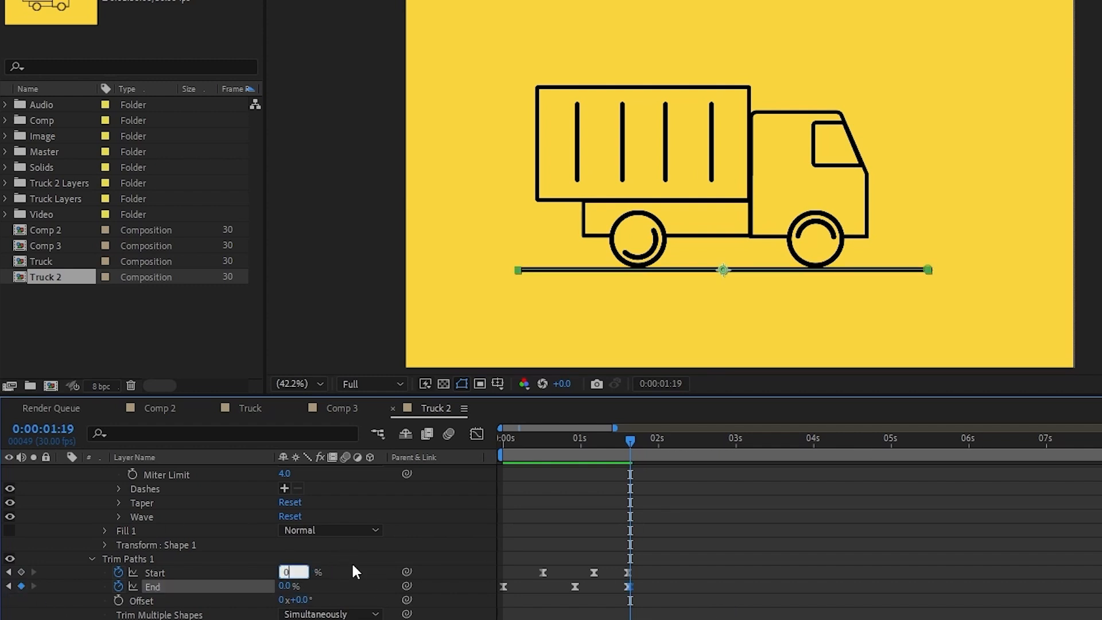
# Copy all trim Start and End keyframes, paste them at 0:00:01:19, and preview the repeated cycle.
pyautogui.moveTo(714, 550); pyautogui.dragTo(460, 601)
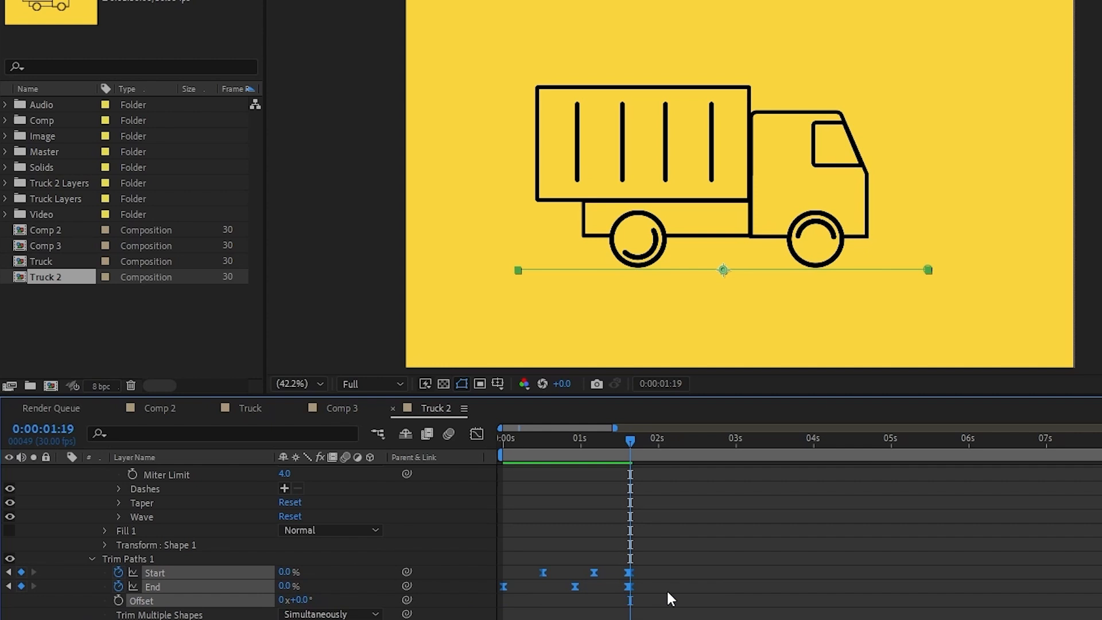
pyautogui.hotkey('ctrl', 'c')
pyautogui.hotkey('ctrl', 'v')
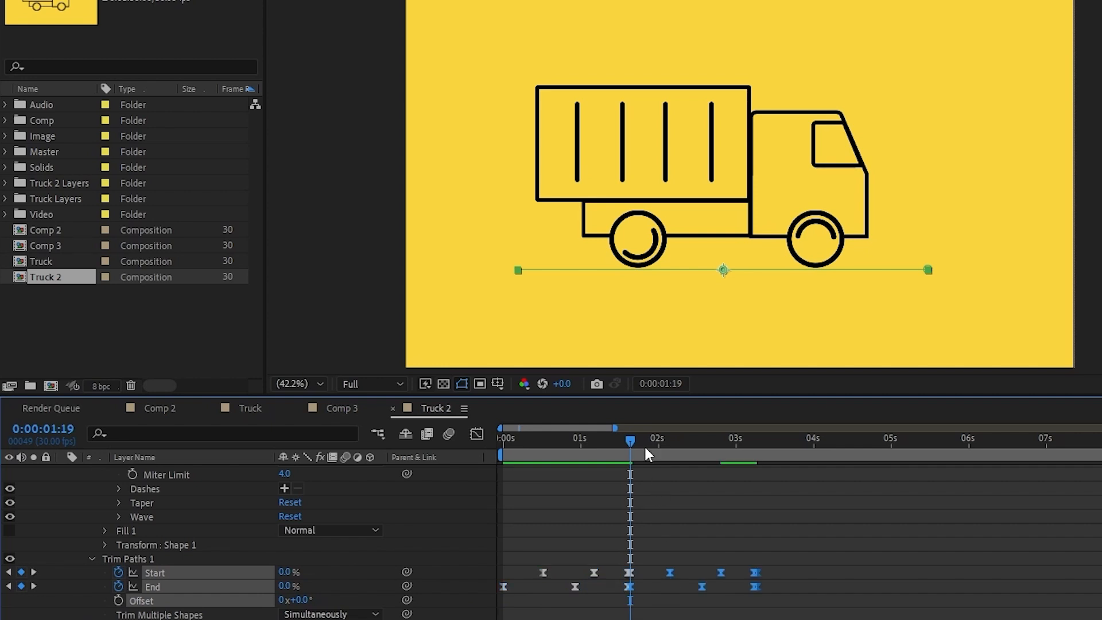
pyautogui.press('space')
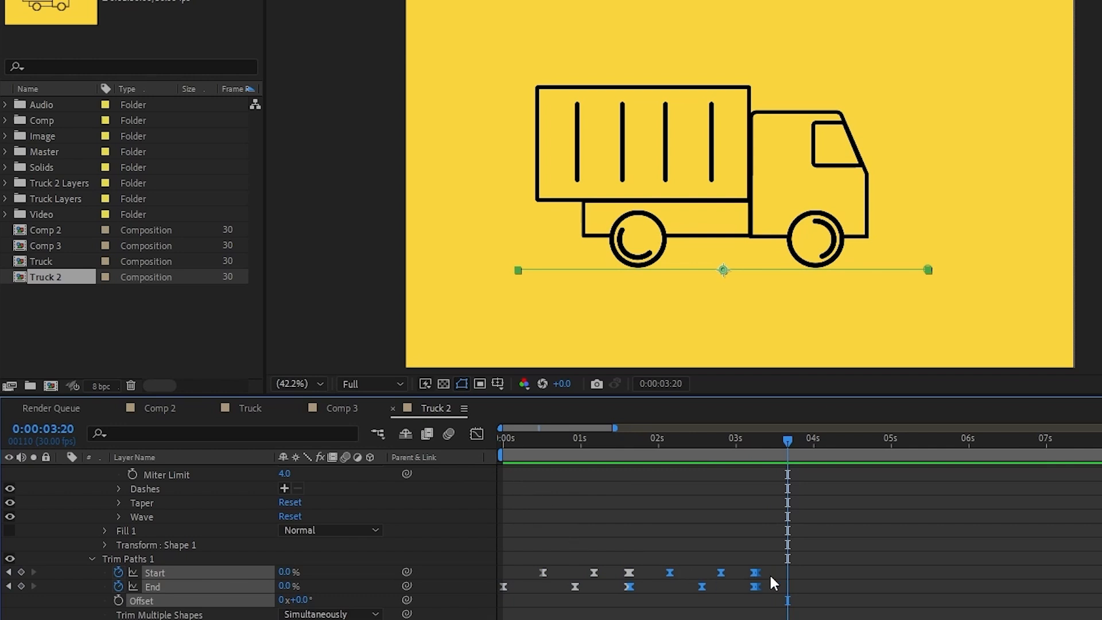
# Select all the trim Start and End keyframes and paste copies from the last keyframe at 0:00:03:08.
pyautogui.moveTo(818, 554); pyautogui.dragTo(604, 613)
pyautogui.moveTo(459, 610); pyautogui.dragTo(460, 610)
pyautogui.click(10, 588)
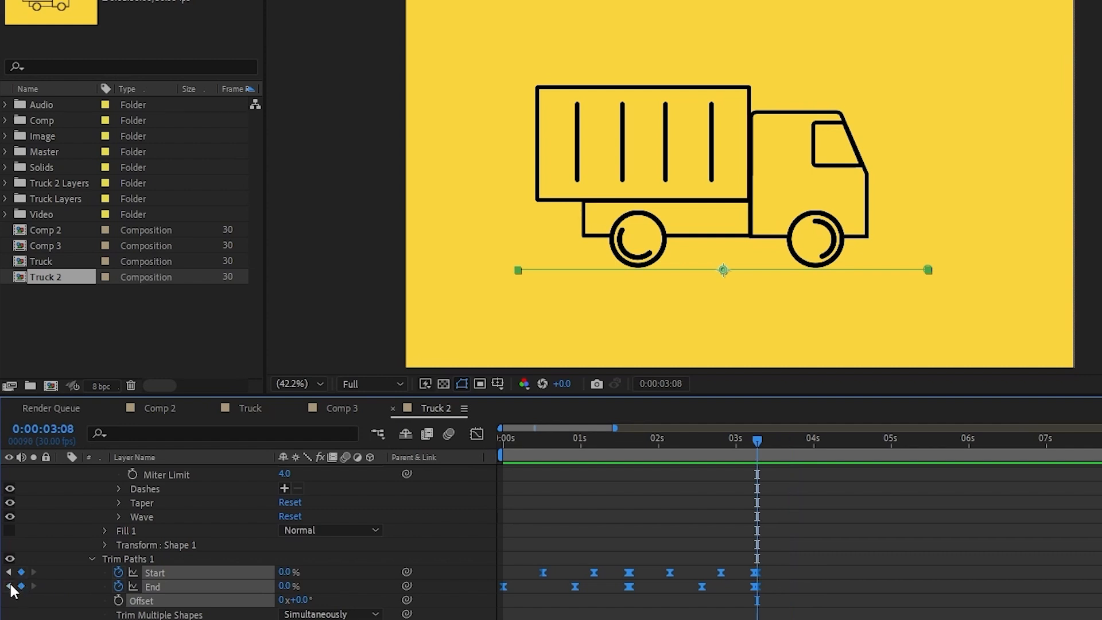
pyautogui.hotkey('ctrl', 'v')
# Paste copies of all the trim keyframes from the last keyframe at 0:00:06:16 and collapse the ground line layer.
pyautogui.moveTo(1093, 557); pyautogui.dragTo(485, 614)
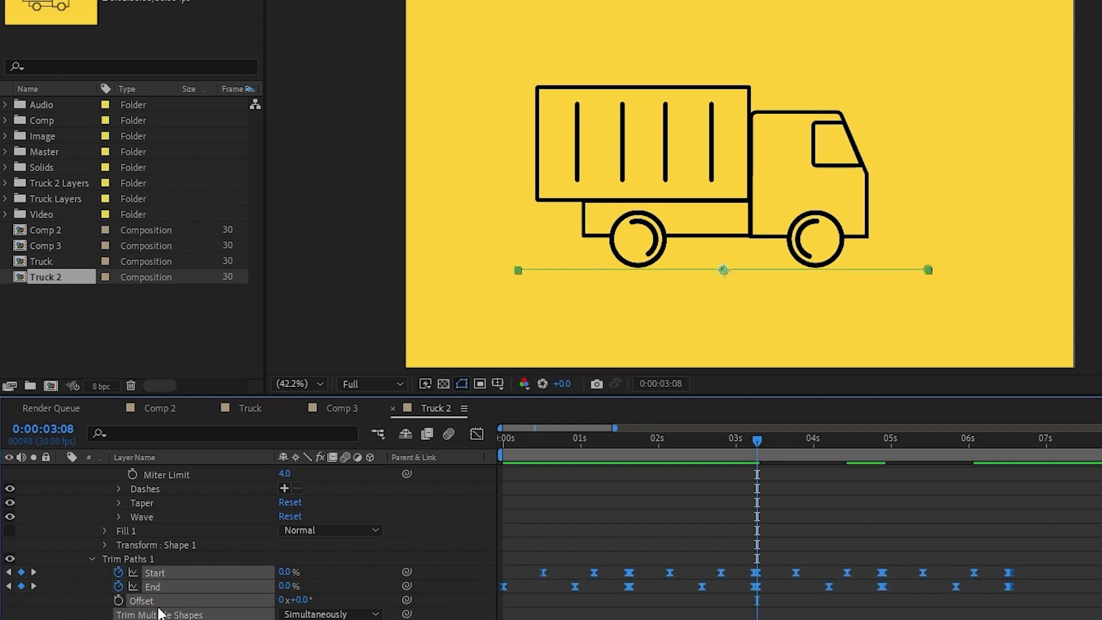
pyautogui.click(1032, 451)
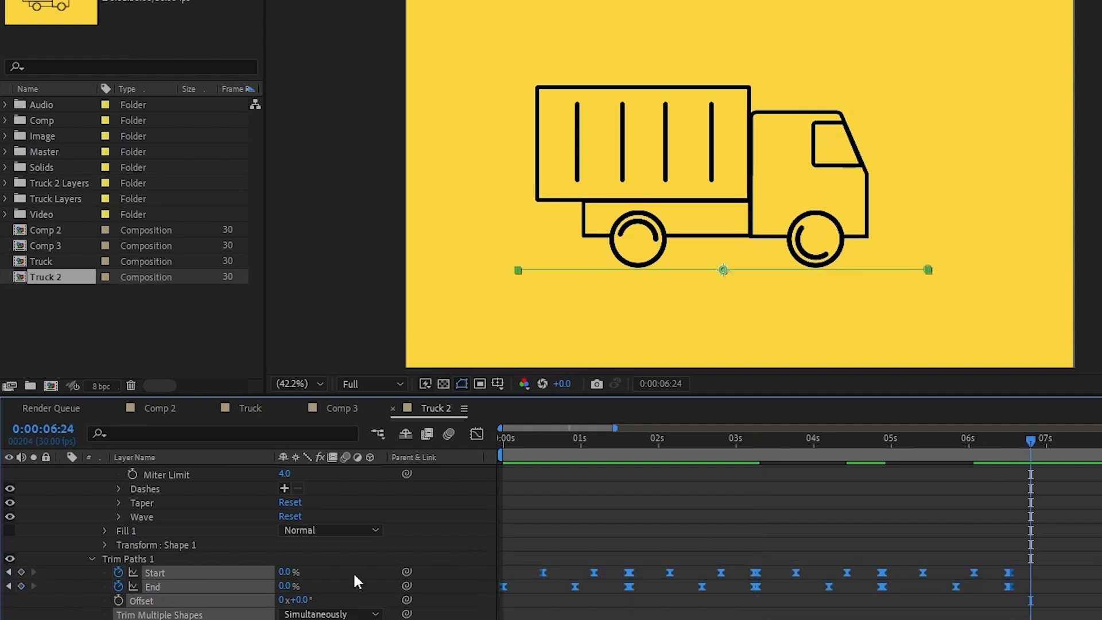
pyautogui.click(9, 586)
pyautogui.hotkey('ctrl', 'v')
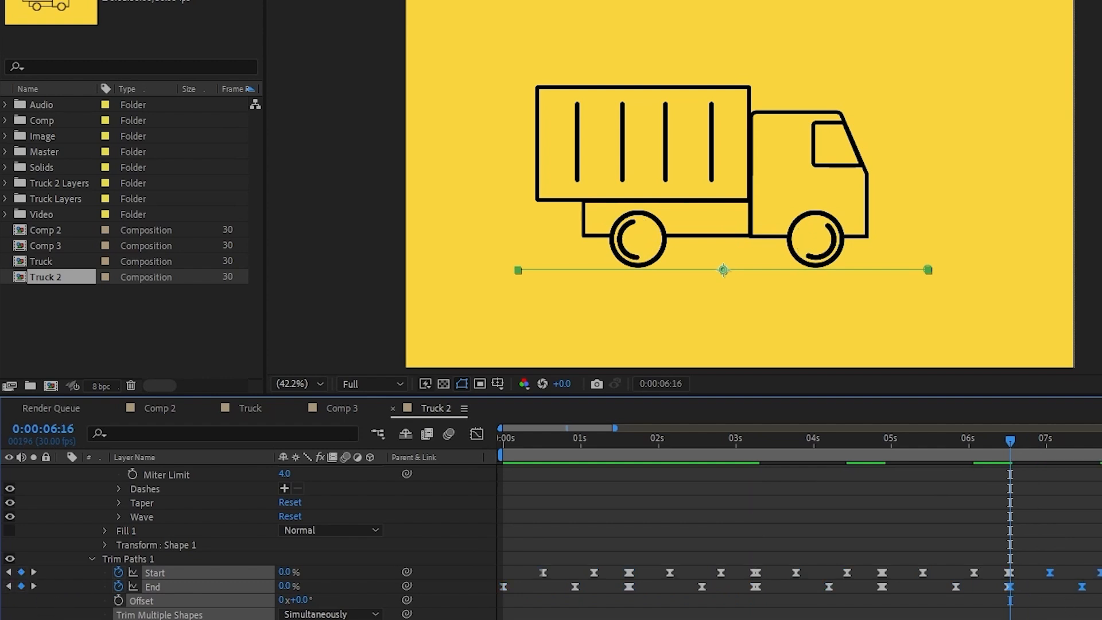
pyautogui.press('-')
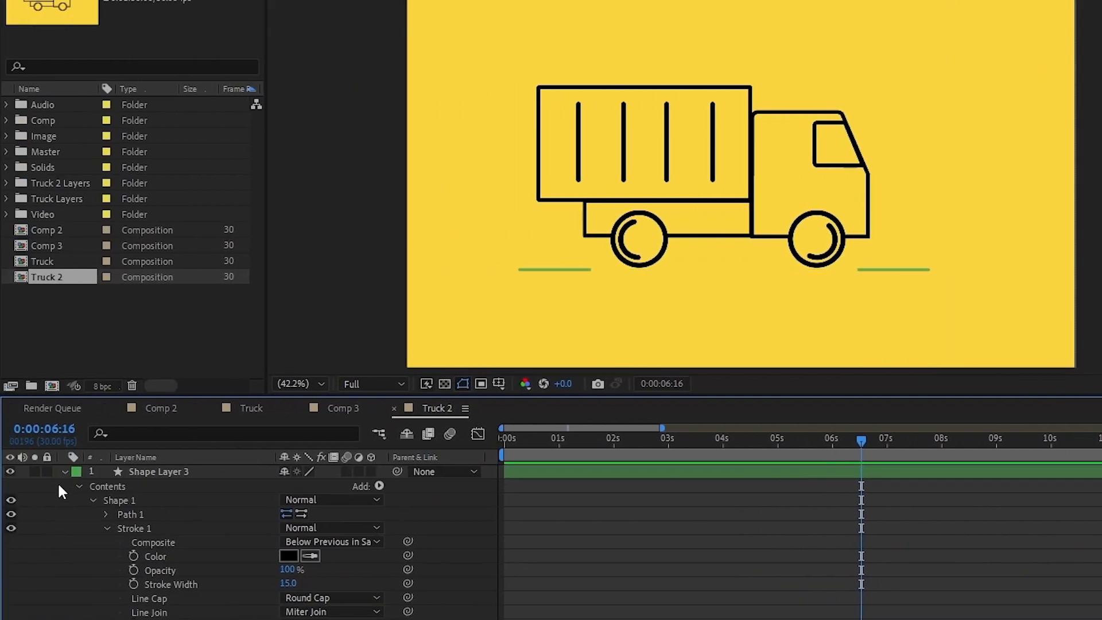
pyautogui.click(64, 471)
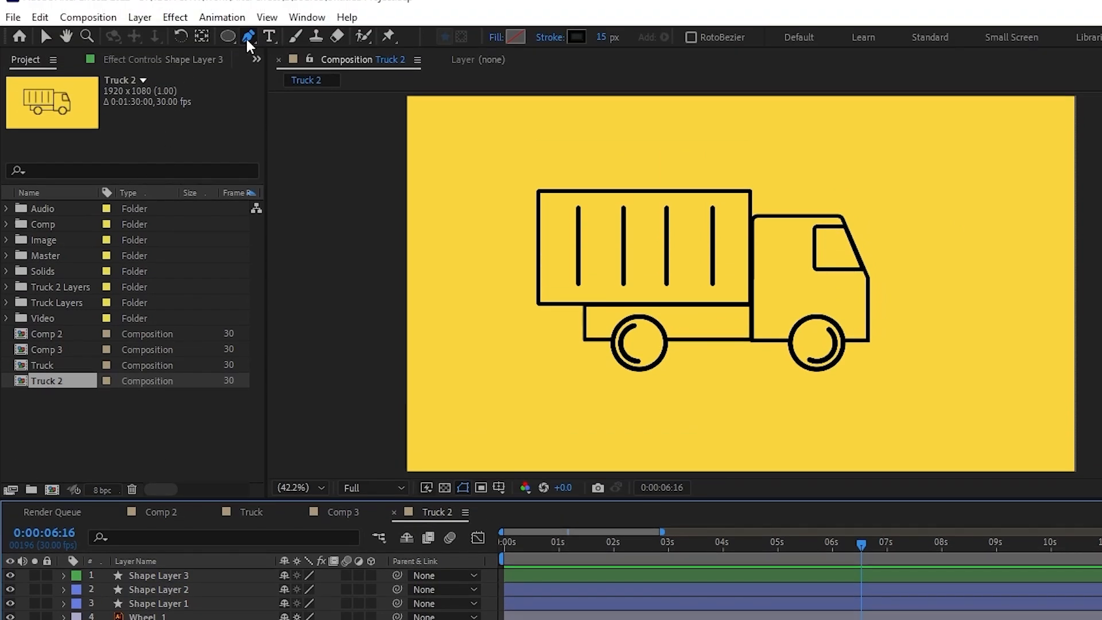
# Draw a horizontal line across the truck cab, ending in front of it, with the Pen tool and label its layer Orange.
pyautogui.click(942, 250)
pyautogui.click(740, 251)
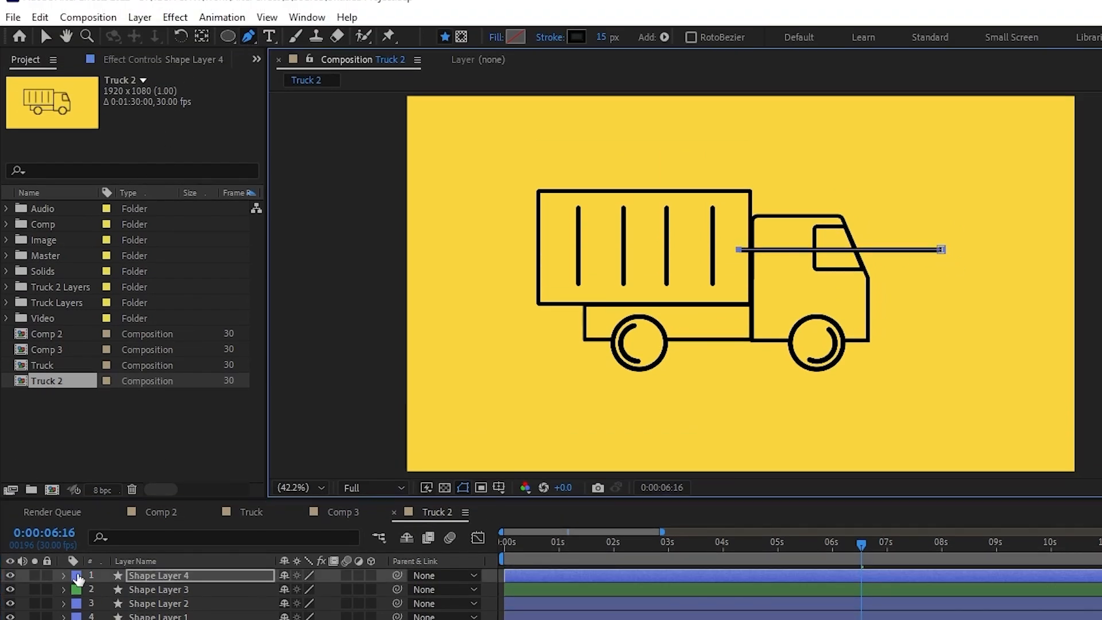
pyautogui.click(75, 575)
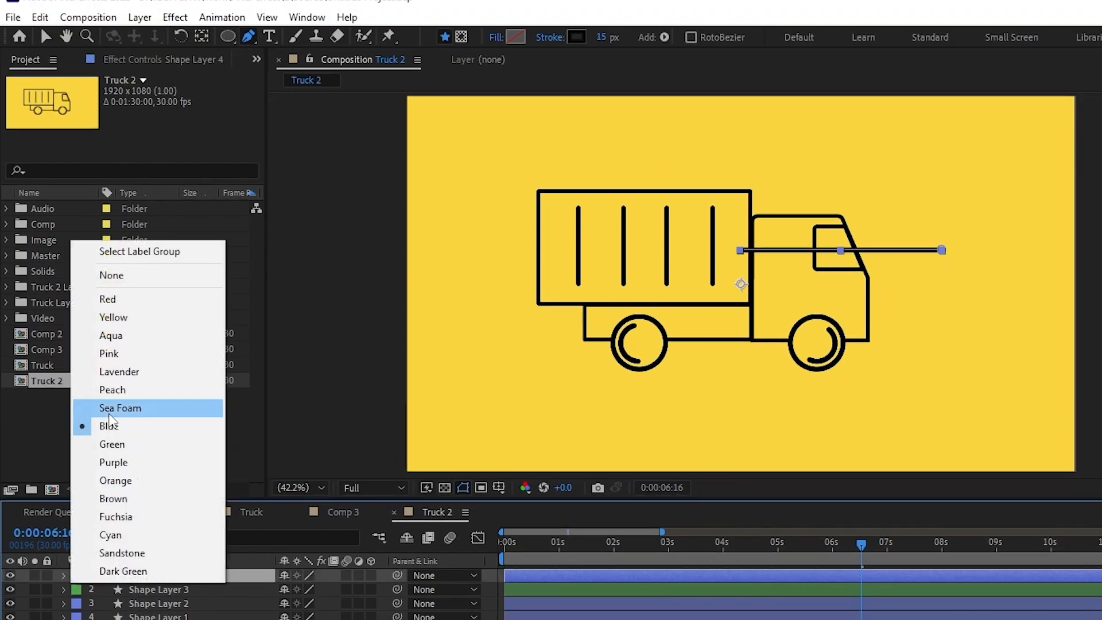
pyautogui.click(115, 481)
# Set the Line Cap of the cab line's Stroke 1 to Round Cap.
pyautogui.click(93, 562)
pyautogui.click(107, 515)
pyautogui.scroll(-1, 172, 540)
pyautogui.click(302, 561)
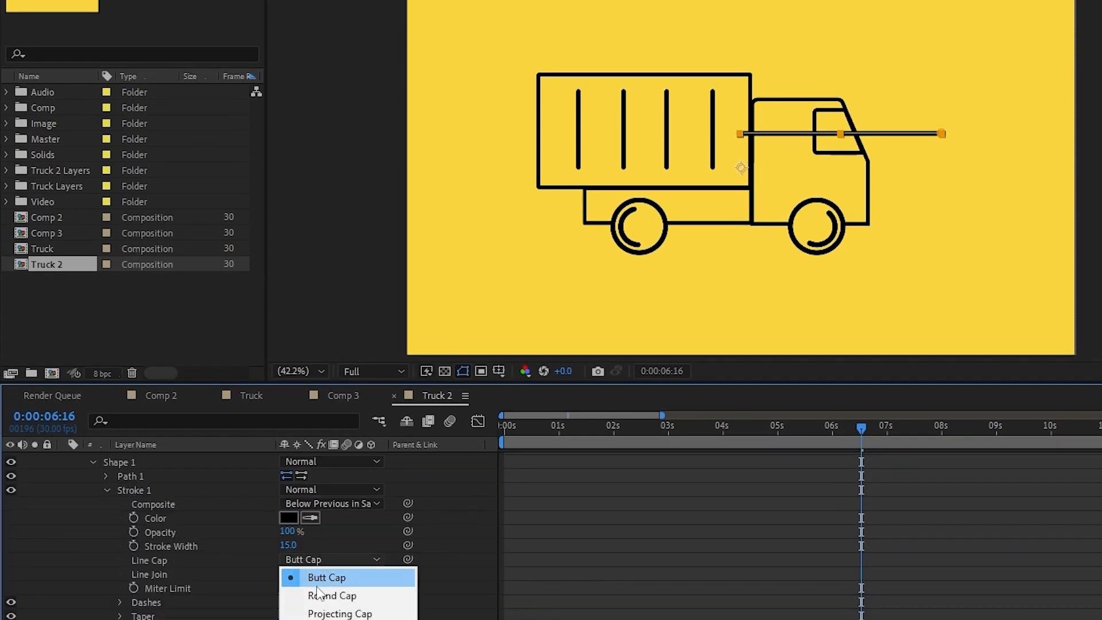
pyautogui.click(326, 596)
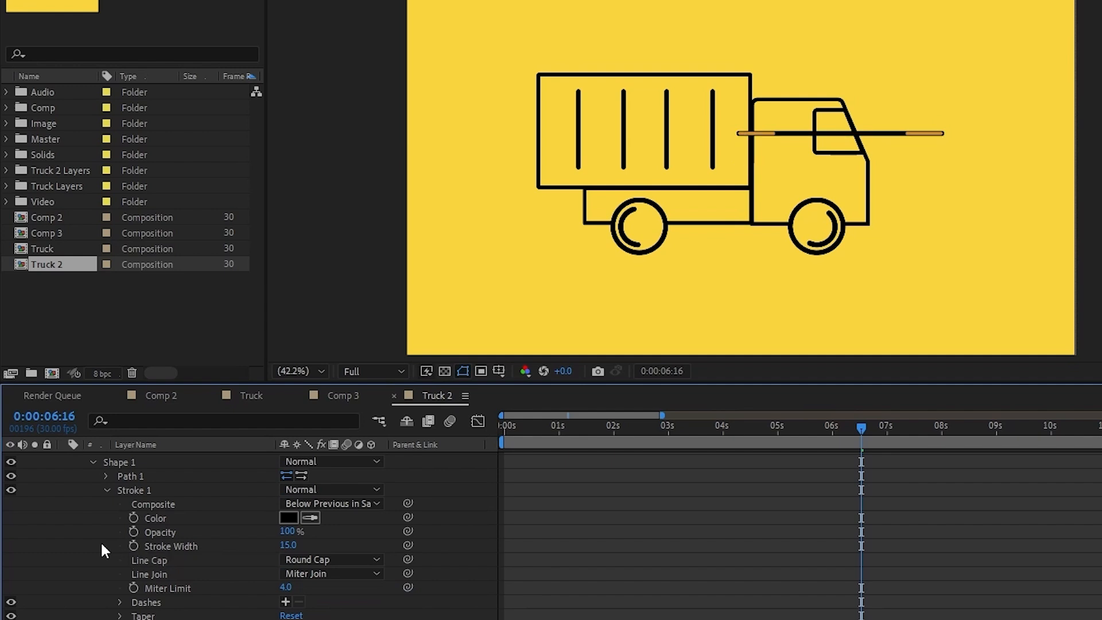
# Add Trim Paths to the cab line's shape contents.
pyautogui.scroll(1, 222, 562)
pyautogui.click(379, 473)
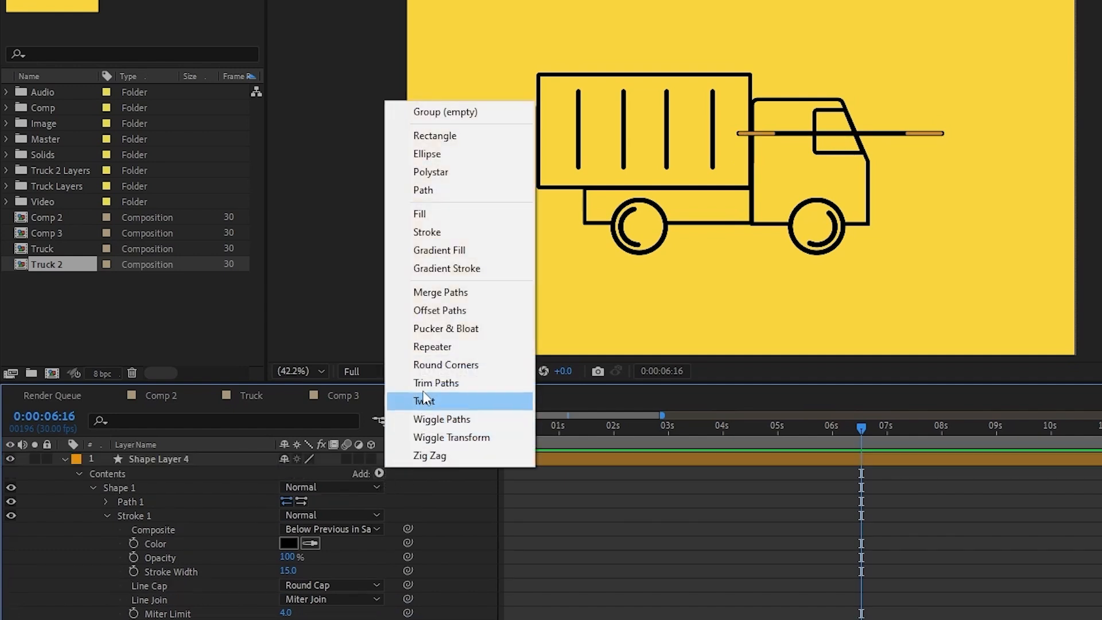
pyautogui.click(424, 382)
# Keyframe the cab line's trim Start and End at 0:00:00:00 and again at 0:00:01:00.
pyautogui.scroll(1, 304, 572)
pyautogui.moveTo(531, 428); pyautogui.dragTo(460, 434)
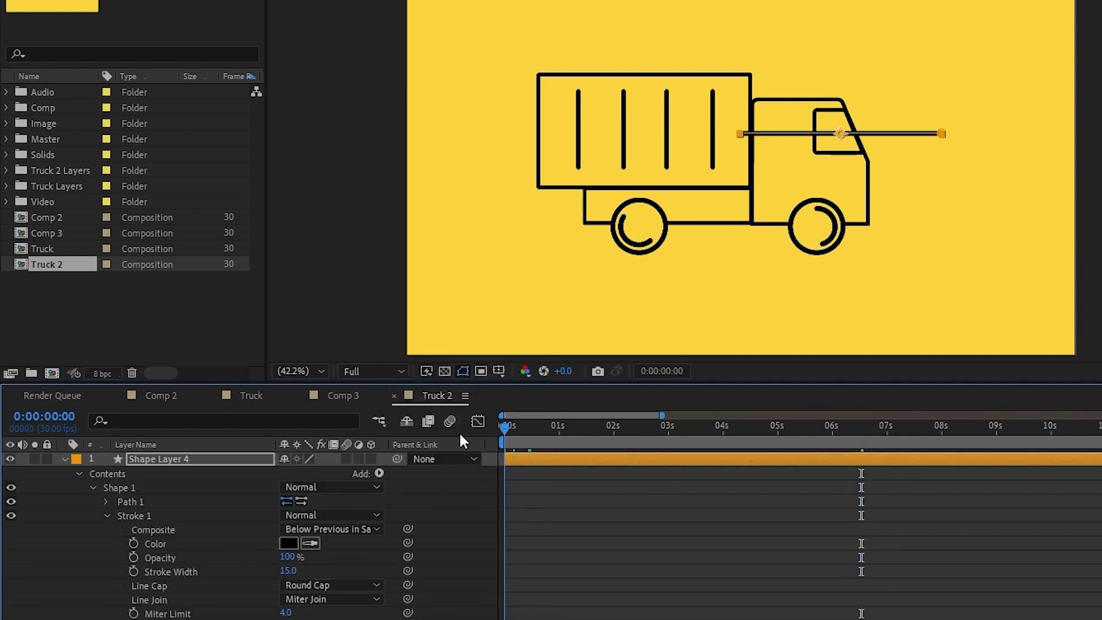
pyautogui.scroll(-5, 71, 561)
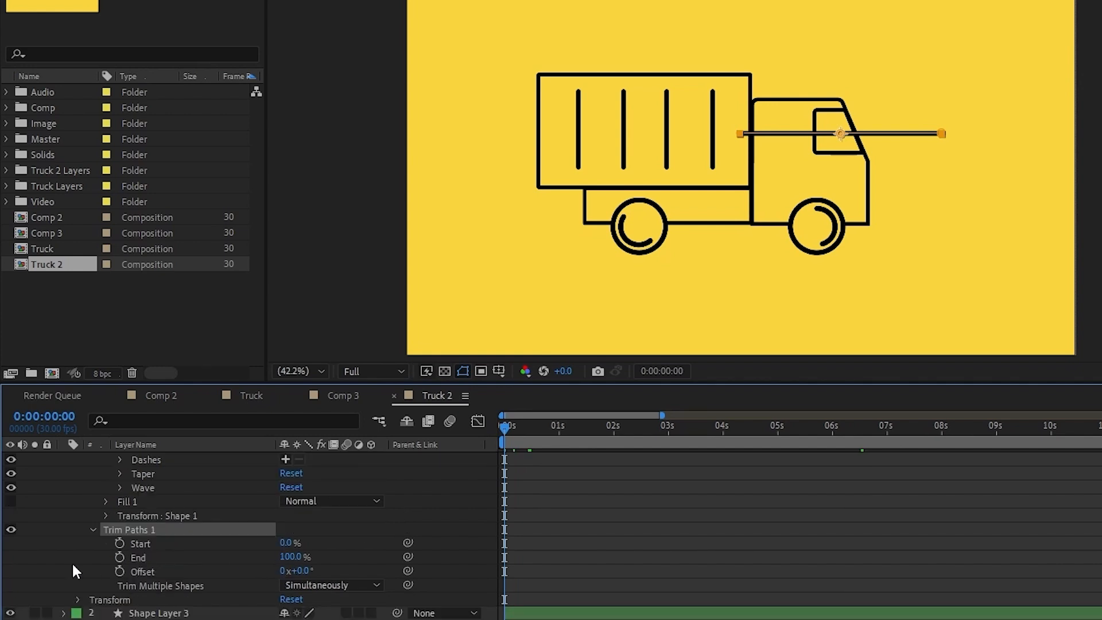
pyautogui.click(120, 557)
pyautogui.click(119, 543)
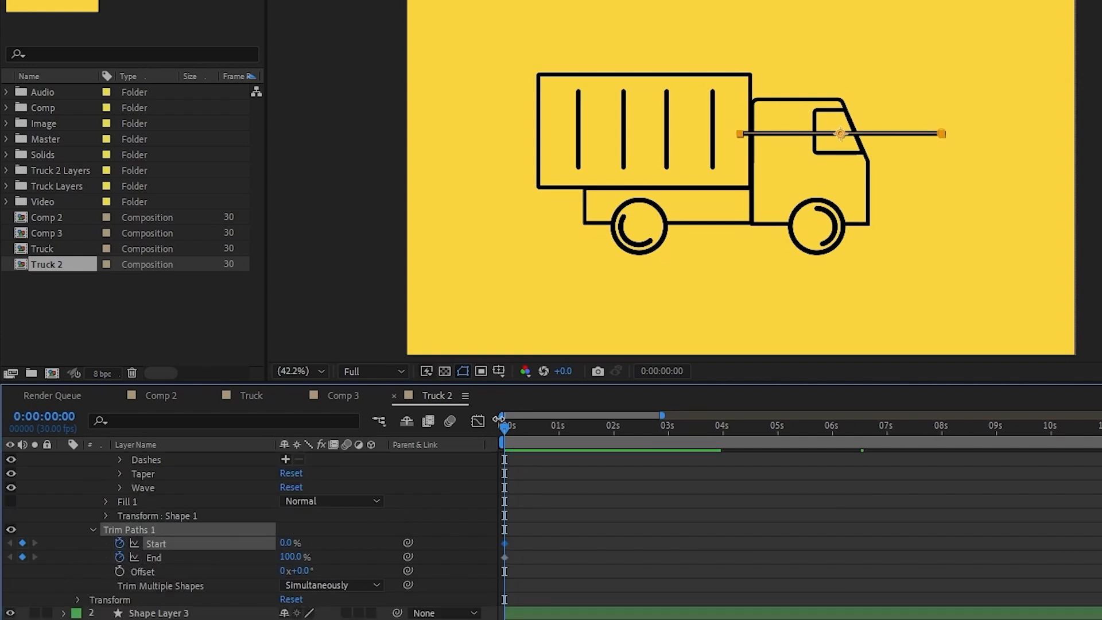
pyautogui.click(560, 429)
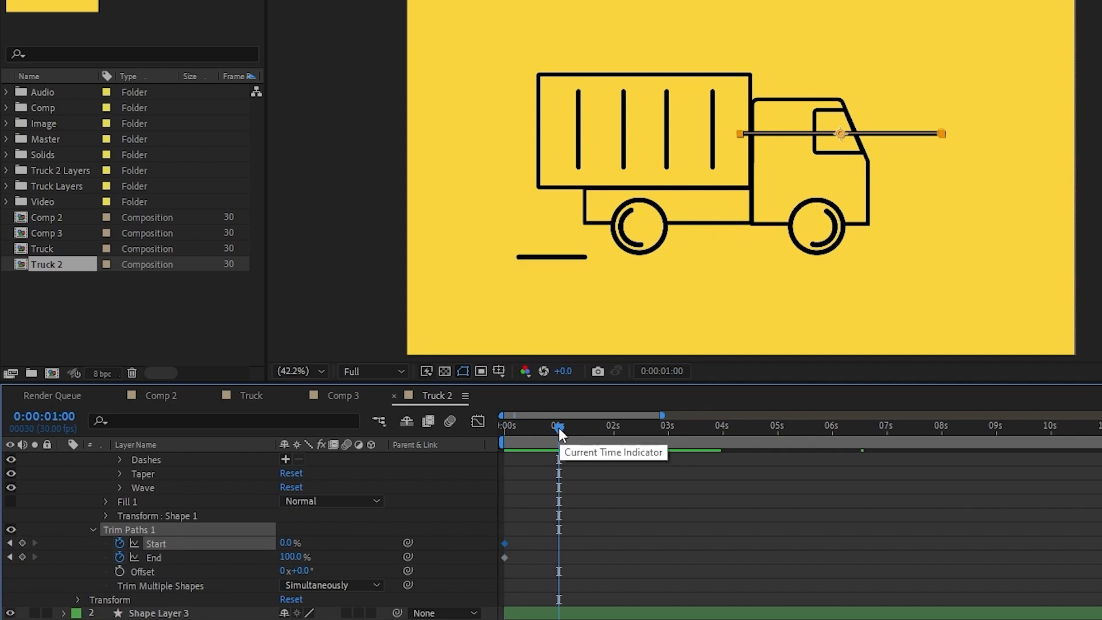
pyautogui.click(23, 556)
pyautogui.click(22, 542)
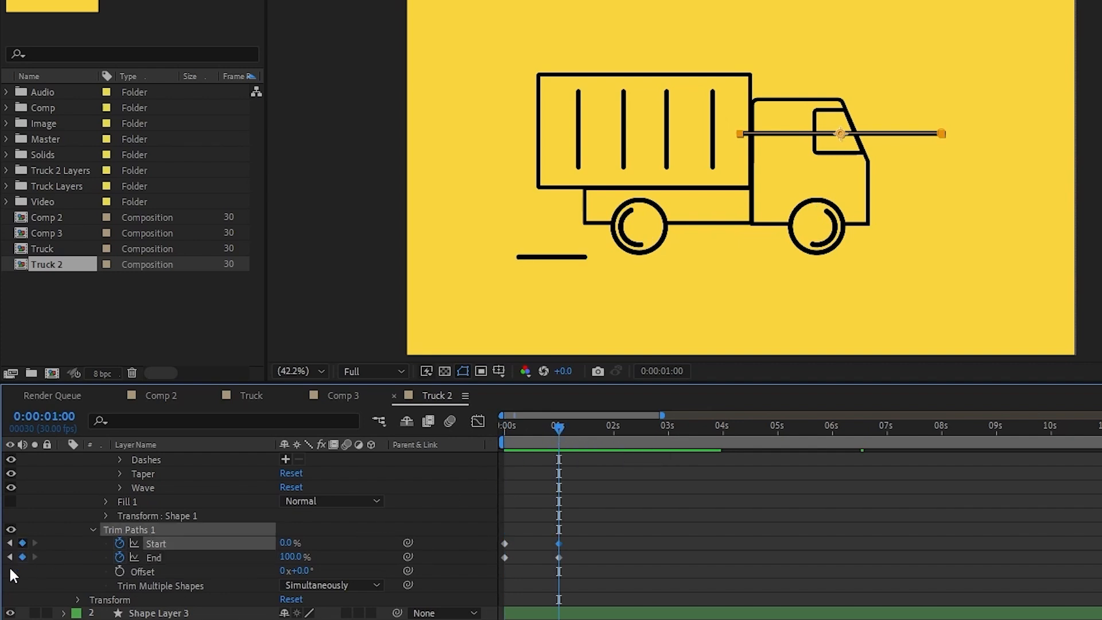
# Set the trim End to 0% at the first keyframe of the cab line.
pyautogui.click(10, 557)
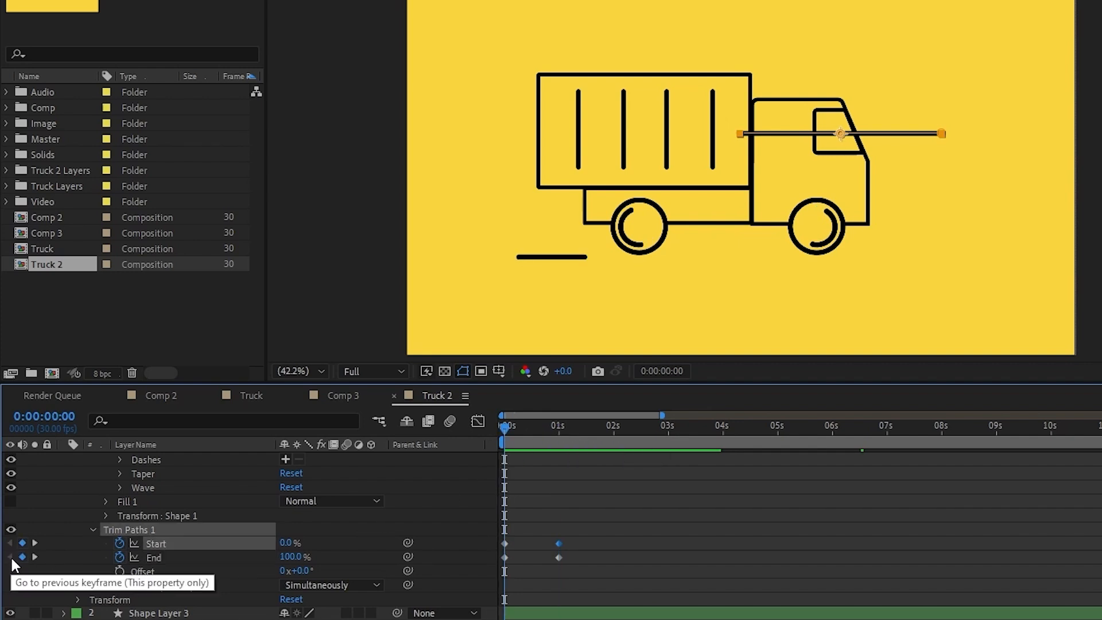
pyautogui.click(208, 568)
pyautogui.click(290, 557)
pyautogui.write('0')
pyautogui.press('Return')
# Shift both trim Start keyframes about half a second later than the End keyframes.
pyautogui.moveTo(607, 537); pyautogui.dragTo(503, 552)
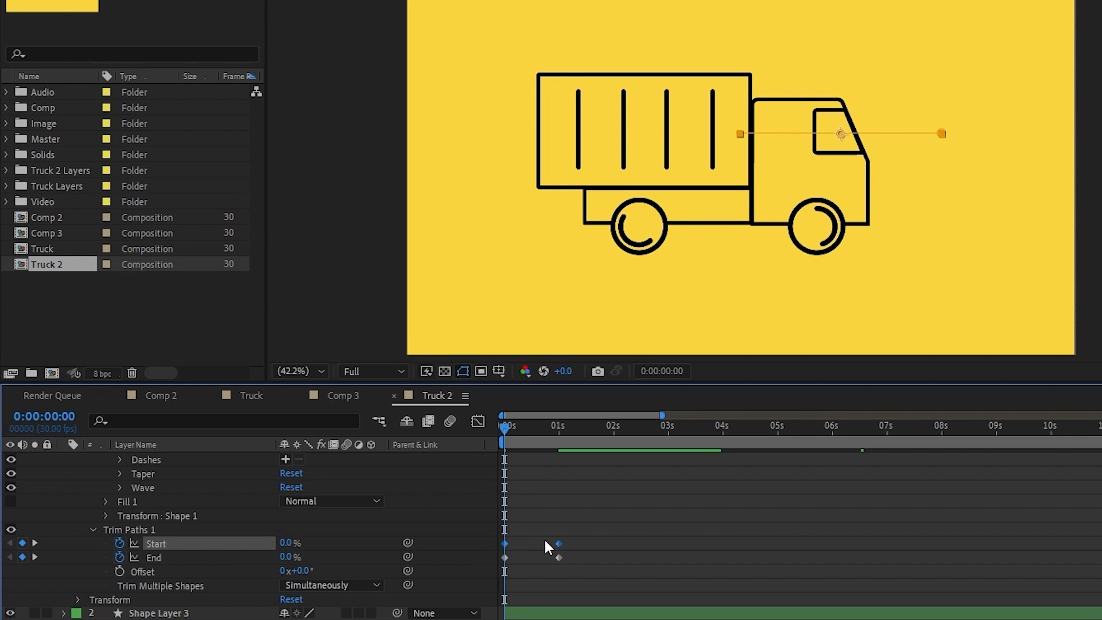
pyautogui.moveTo(558, 544); pyautogui.dragTo(584, 542)
pyautogui.click(583, 565)
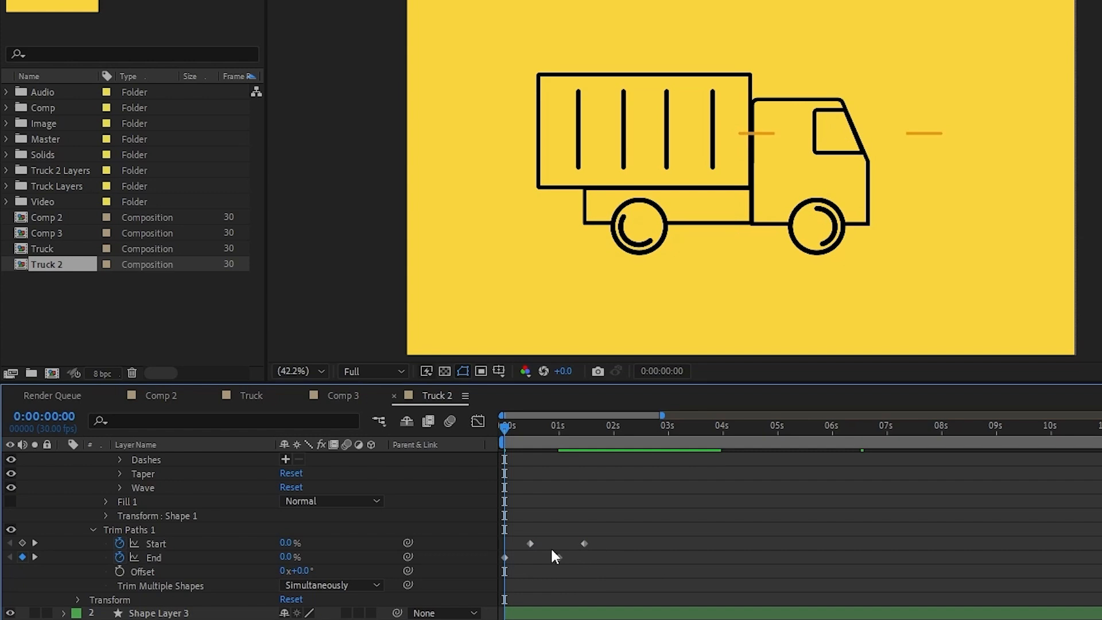
# Set the last trim Start keyframe to 100% and move it earlier to about 0:00:01:07.
pyautogui.click(35, 542)
pyautogui.click(34, 543)
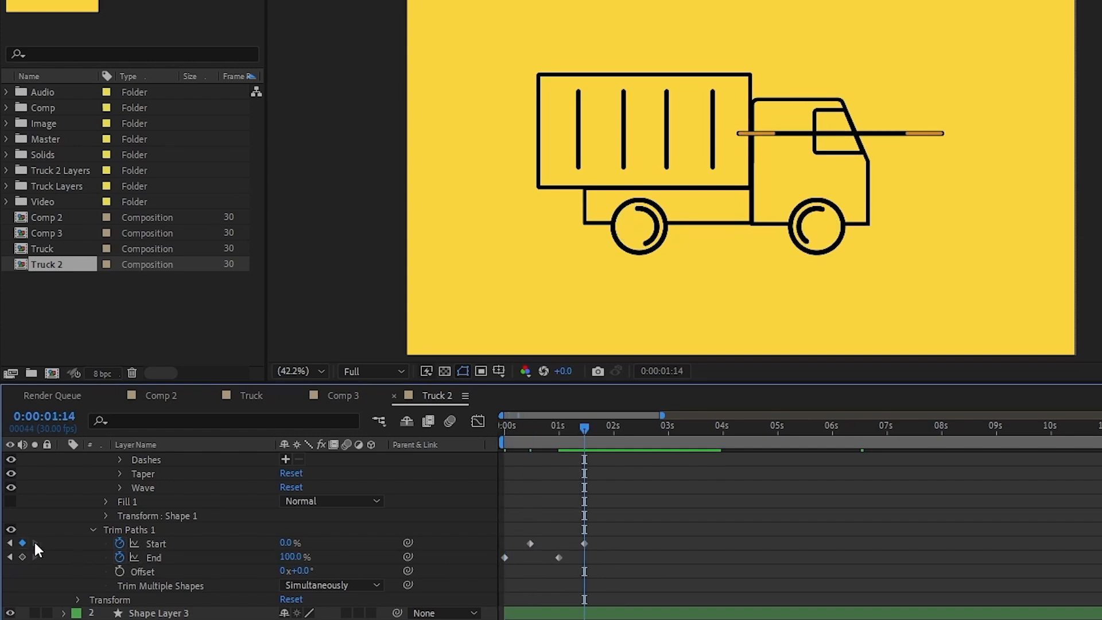
pyautogui.click(285, 542)
pyautogui.write('100')
pyautogui.press('Return')
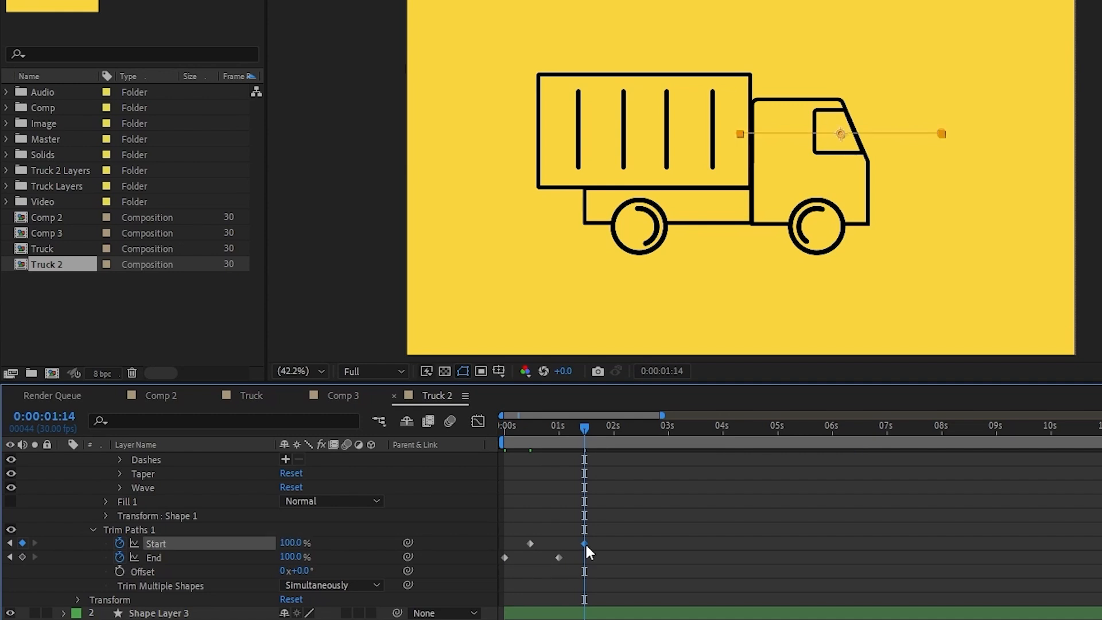
pyautogui.moveTo(585, 543); pyautogui.dragTo(572, 542)
# Apply Easy Ease to all the cab line's trim Start and End keyframes and preview from the beginning.
pyautogui.moveTo(608, 520); pyautogui.dragTo(494, 569)
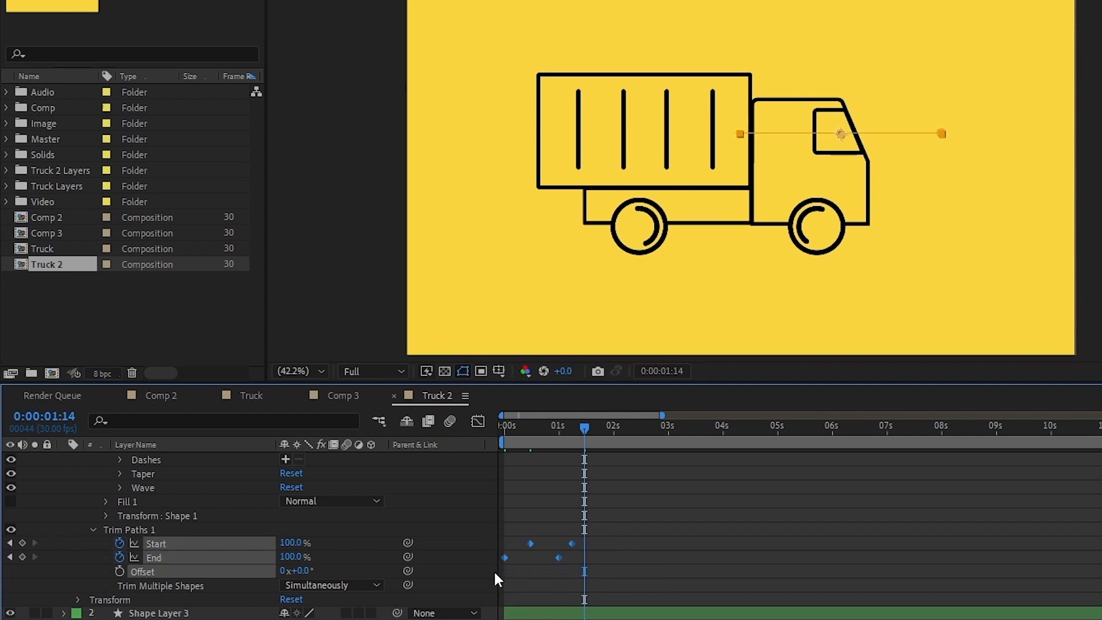
pyautogui.press('F9')
pyautogui.press('Home')
pyautogui.press('space')
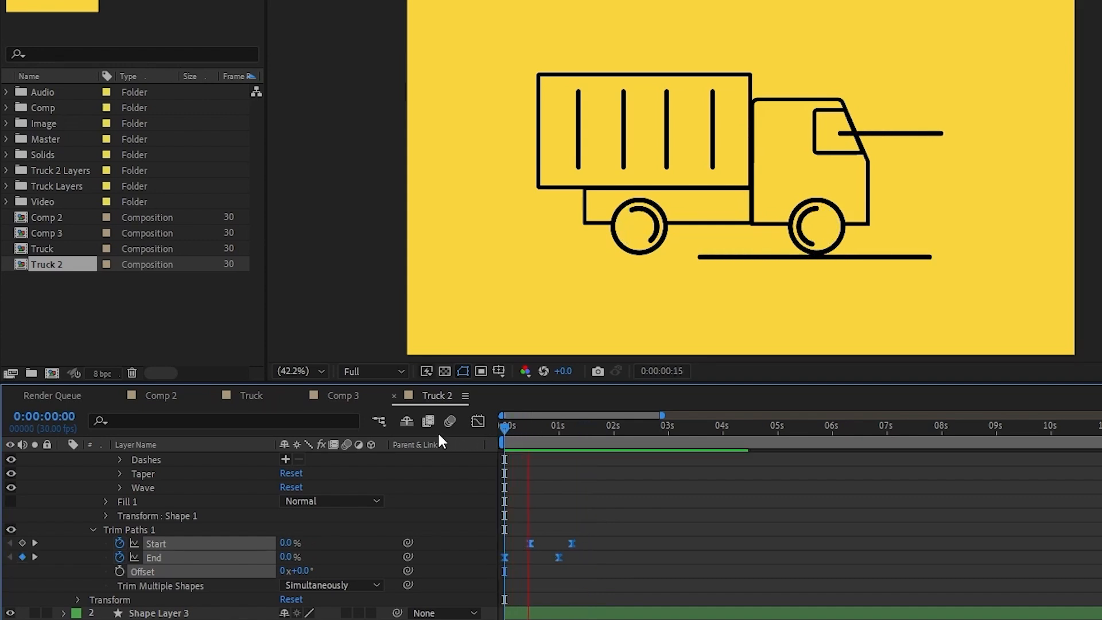
pyautogui.press('space')
# Add trim Start and End keyframes holding the current values at 0:00:01:17.
pyautogui.click(538, 542)
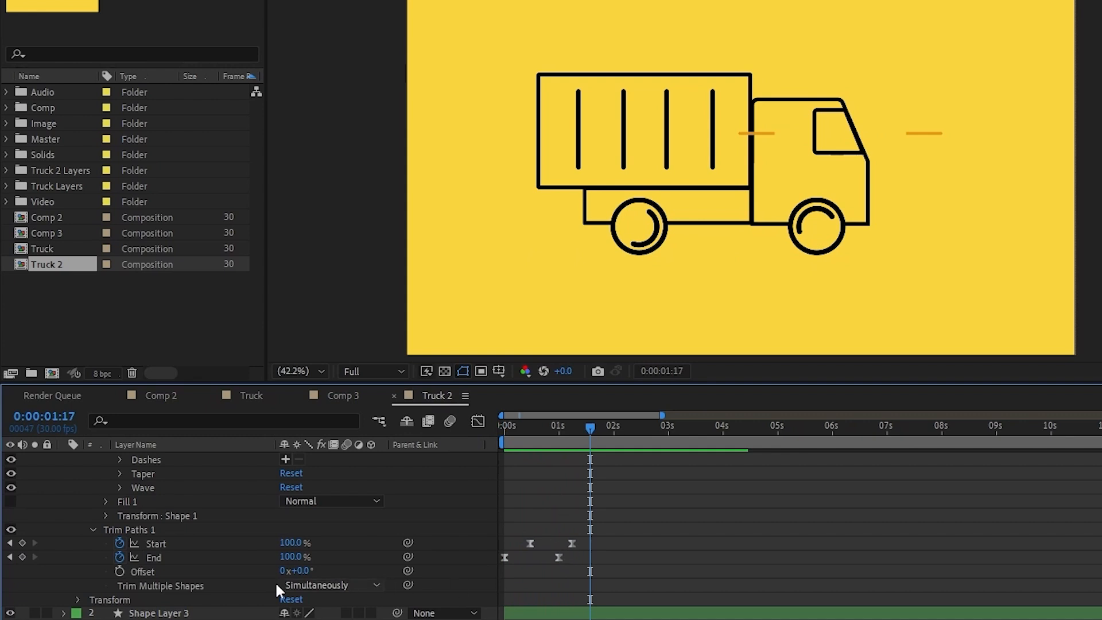
pyautogui.click(23, 556)
pyautogui.click(22, 542)
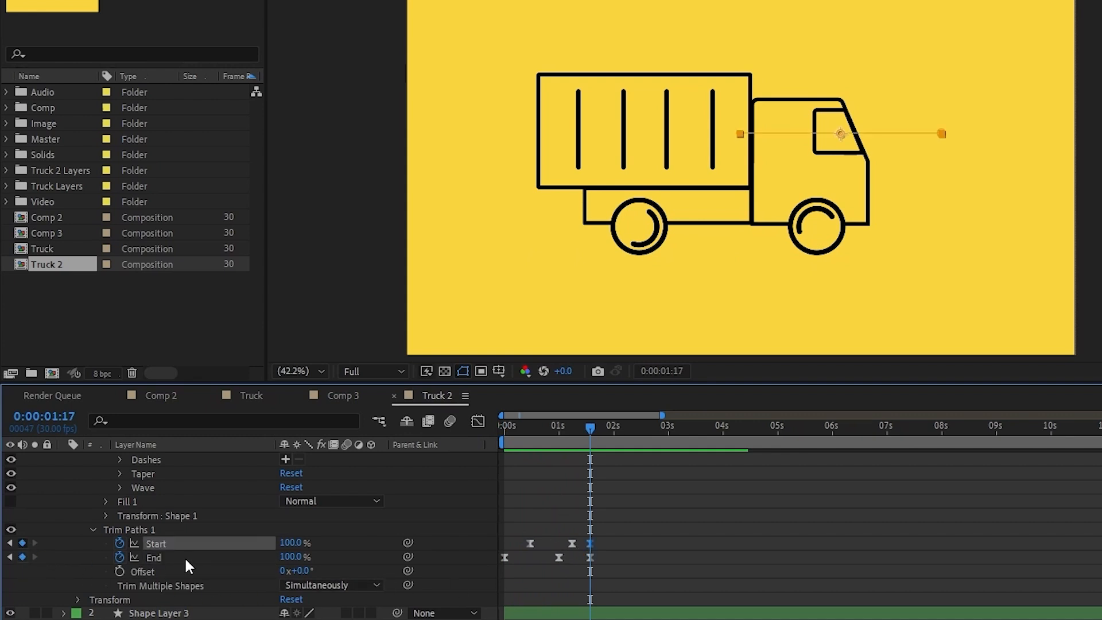
# Set trim Start and End to 0% one frame further on, at 0:00:01:18.
pyautogui.press('pagedown')
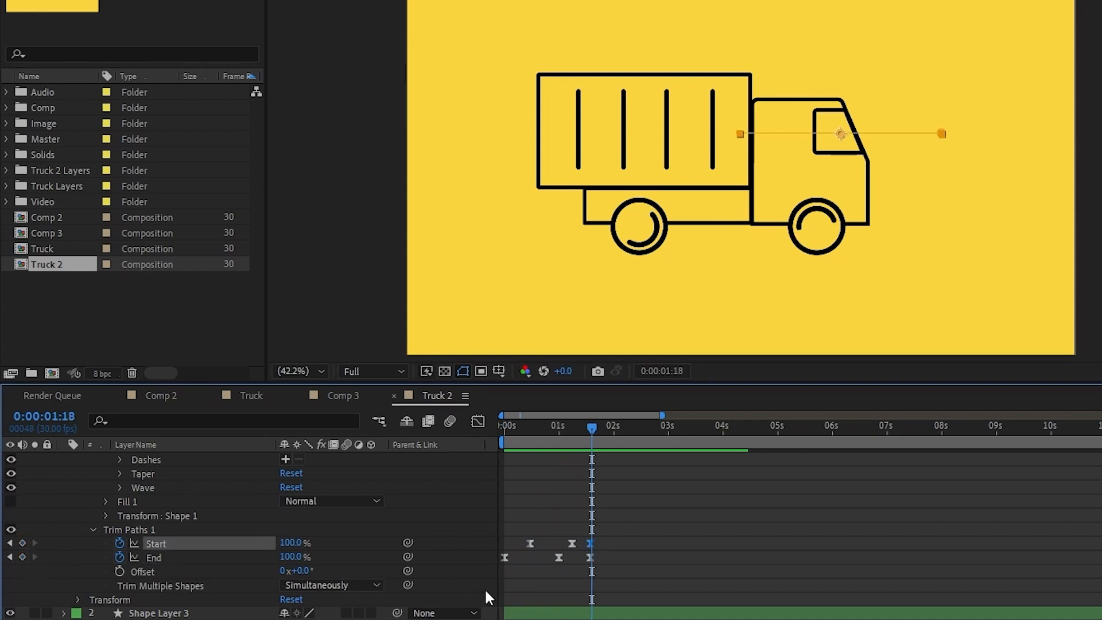
pyautogui.click(287, 543)
pyautogui.write('0')
pyautogui.press('Tab')
pyautogui.write('0')
pyautogui.press('Return')
# Copy all the cab line's trim keyframes and paste them at 0:00:01:18.
pyautogui.moveTo(637, 520); pyautogui.dragTo(485, 581)
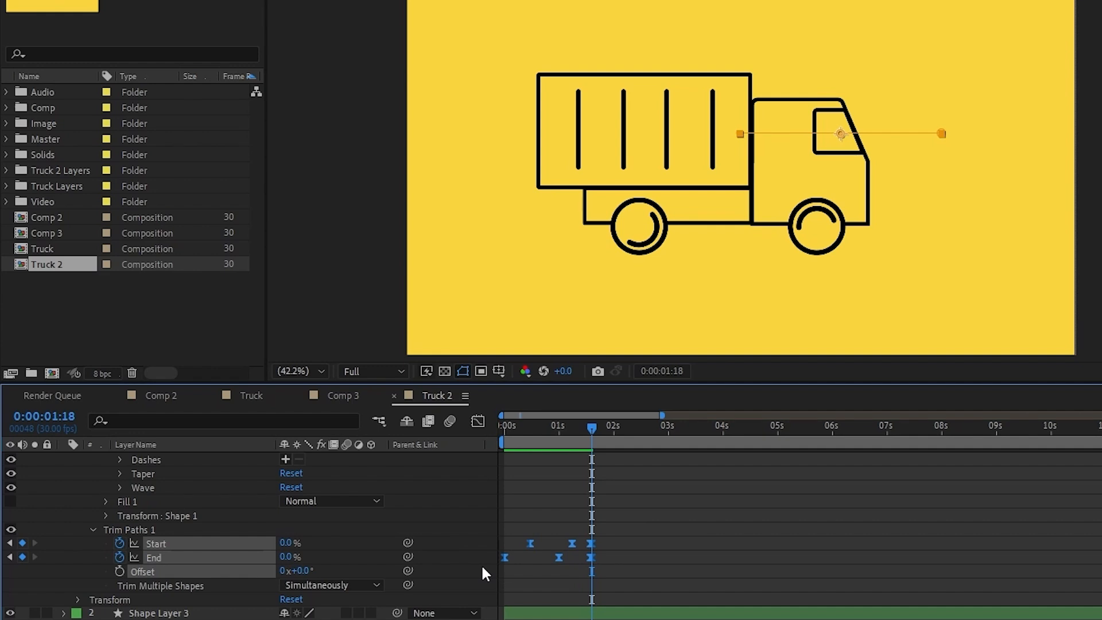
pyautogui.hotkey('ctrl', 'c')
pyautogui.hotkey('ctrl', 'v')
# Paste copies of the trim Start and End keyframes from the last keyframe at 0:00:03:06.
pyautogui.click(716, 432)
pyautogui.click(9, 556)
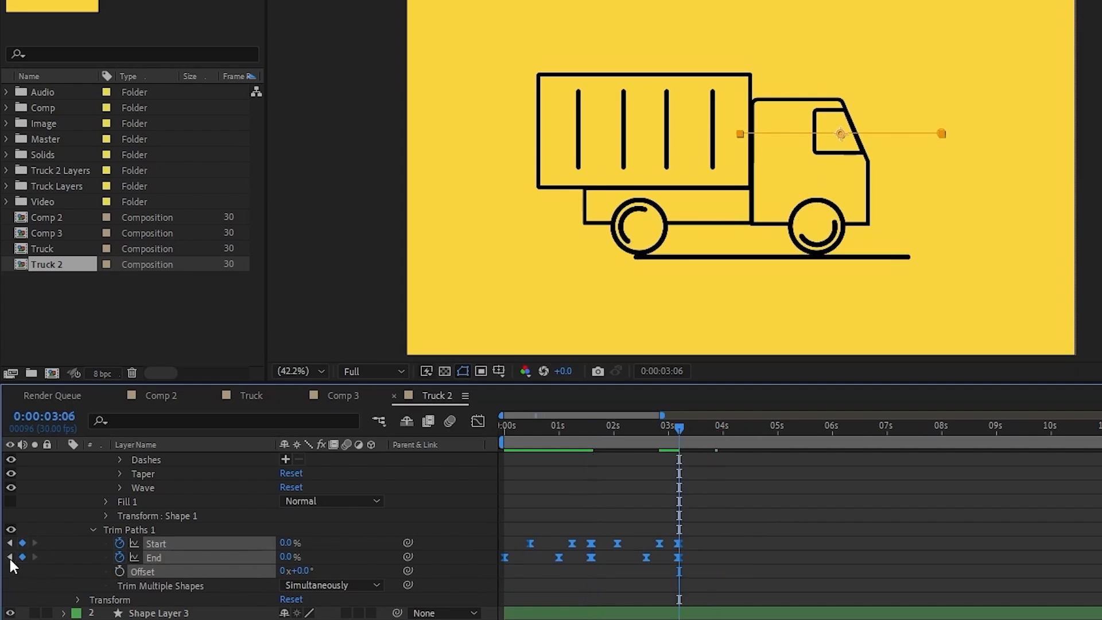
pyautogui.hotkey('ctrl', 'v')
# Select all the cab line's trim keyframes and paste copies from the last keyframe, past the six-second mark.
pyautogui.moveTo(921, 516); pyautogui.dragTo(466, 591)
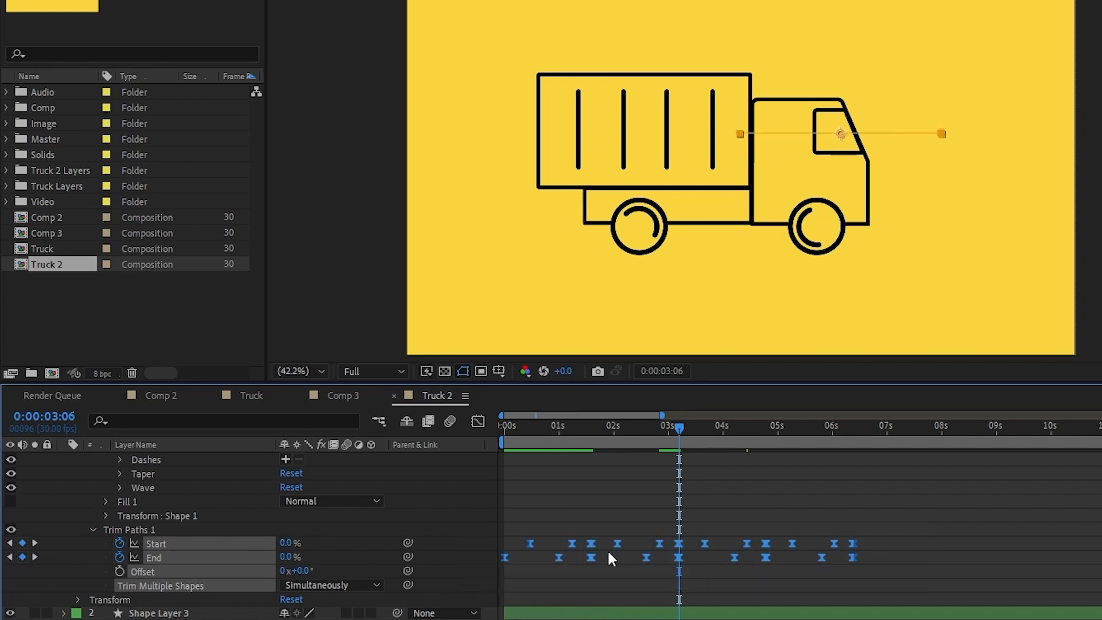
pyautogui.click(882, 430)
pyautogui.click(8, 557)
pyautogui.hotkey('ctrl', 'v')
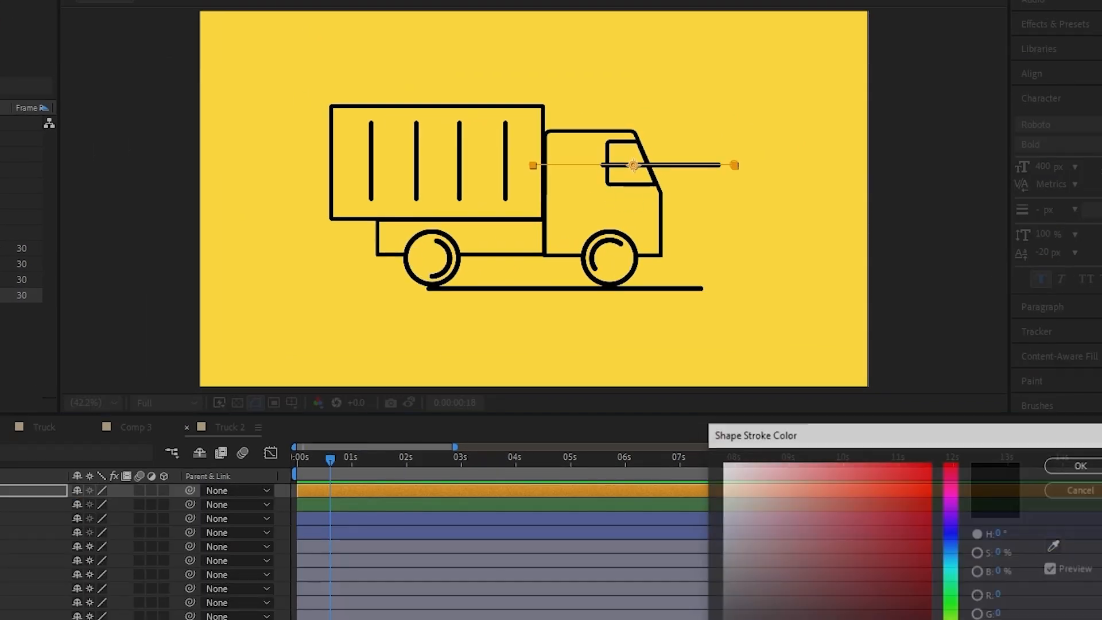
# Change the cab line's stroke color to magenta (#E60ECA).
pyautogui.click(950, 565)
pyautogui.click(918, 489)
pyautogui.click(919, 481)
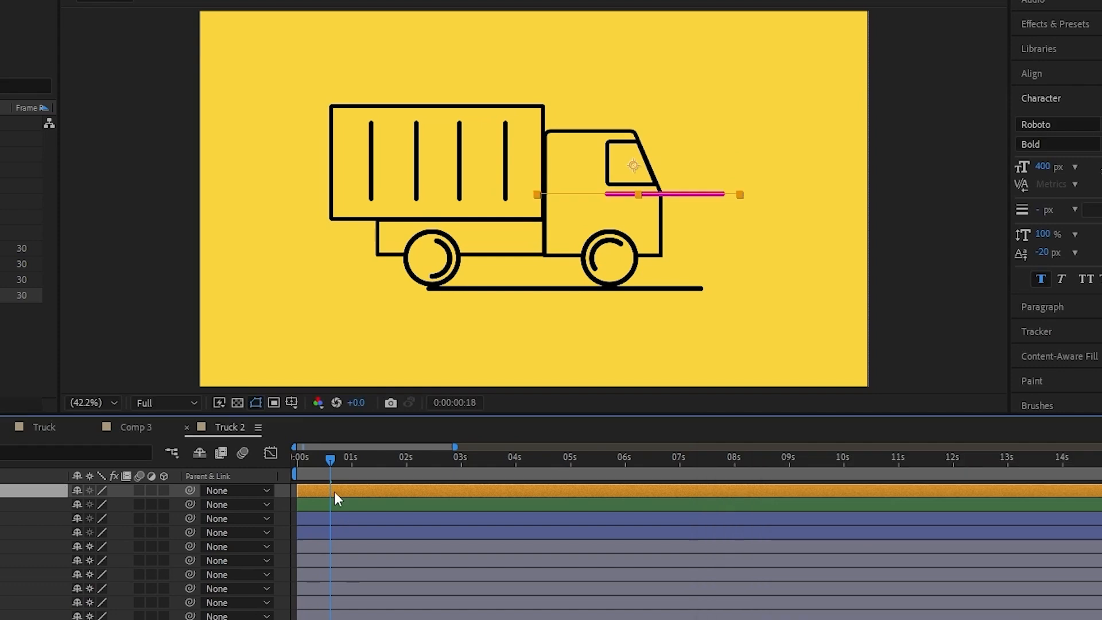
# Duplicate the cab line layer and place the copy across the rear edge of the cargo box.
pyautogui.hotkey('ctrl', 'd')
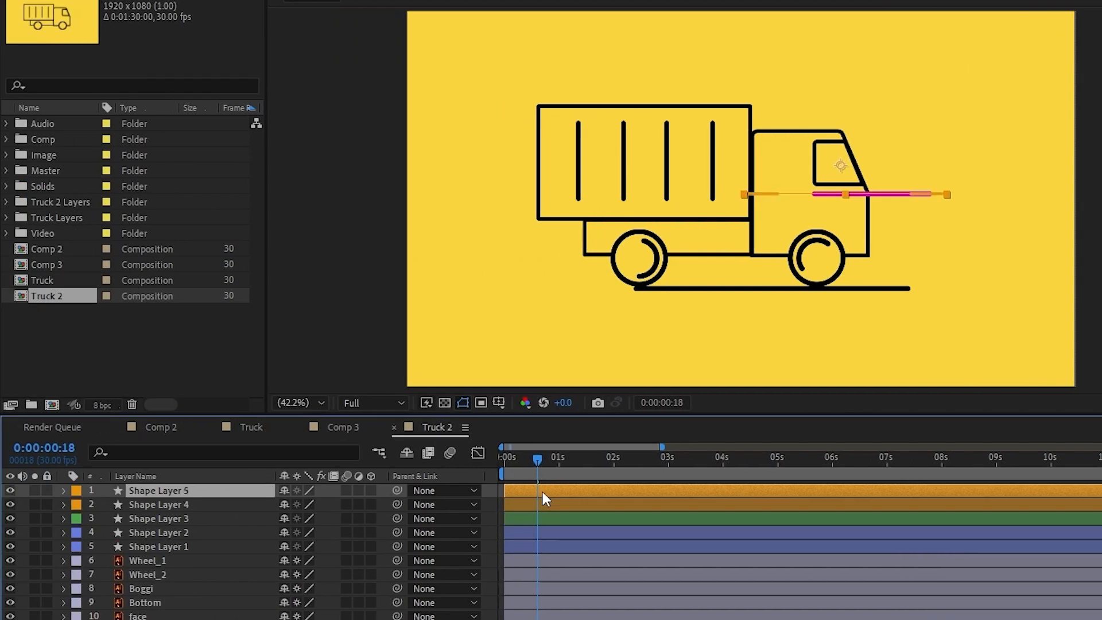
pyautogui.moveTo(818, 196)
pyautogui.mouseDown()
pyautogui.moveTo(711, 145)
pyautogui.moveTo(536, 156)
pyautogui.moveTo(518, 141)
pyautogui.mouseUp()
pyautogui.press('Home')
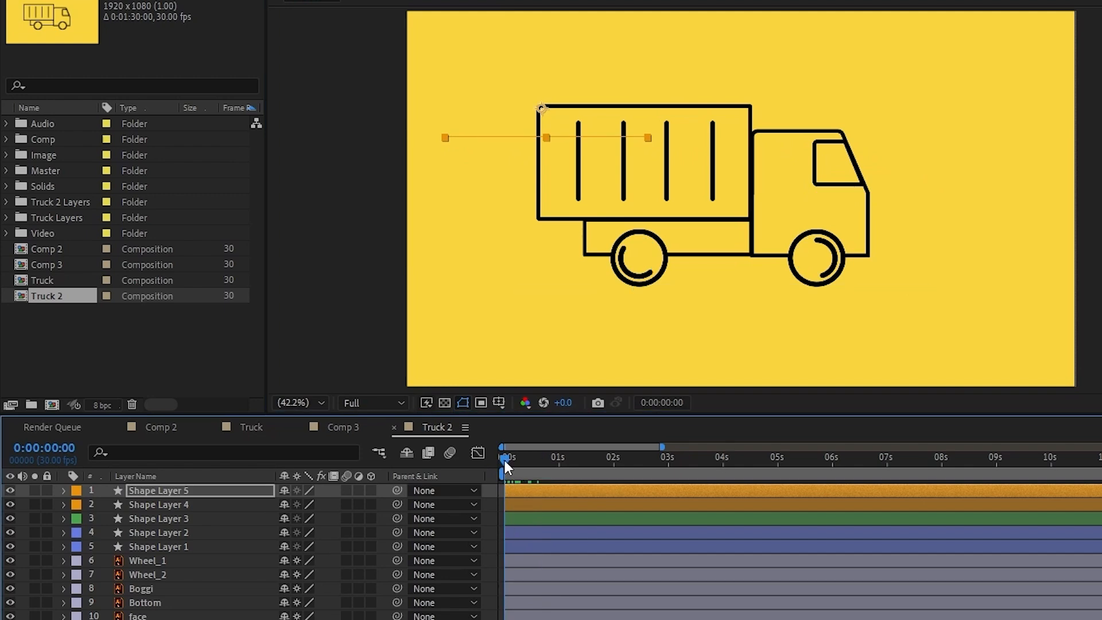
# Shift Shape Layer 4 in time so it starts at 0:00:00:12.
pyautogui.moveTo(505, 461); pyautogui.dragTo(526, 460)
pyautogui.click(528, 503)
pyautogui.moveTo(548, 506); pyautogui.dragTo(570, 501)
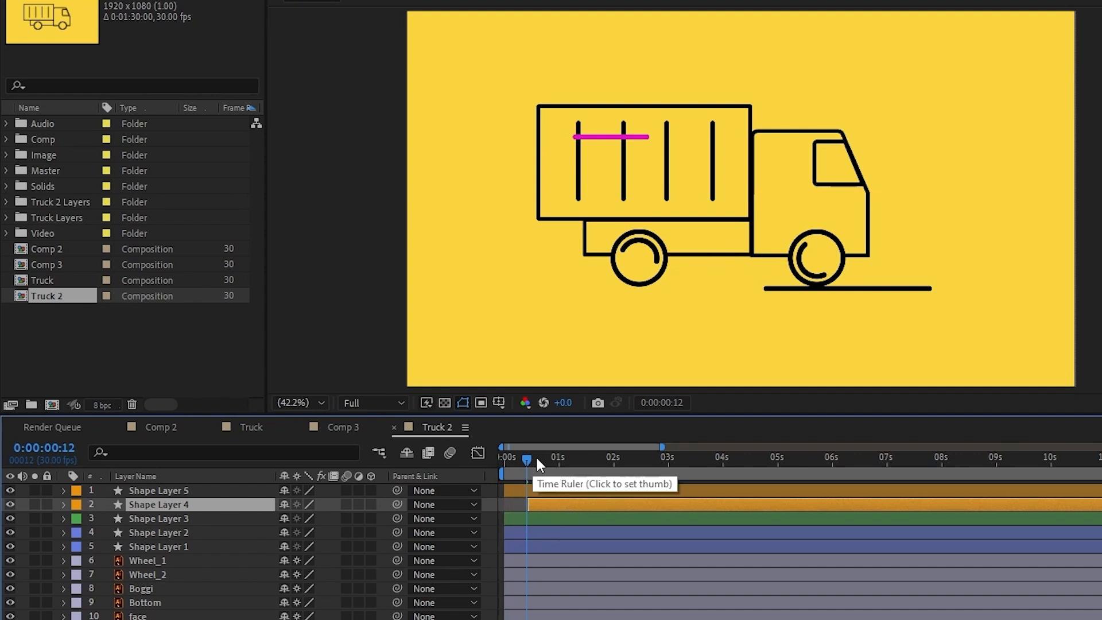
# Shift Shape Layer 5 to start at about 0:00:00:27 and preview the staggered lines from the beginning.
pyautogui.moveTo(528, 456); pyautogui.dragTo(553, 456)
pyautogui.click(574, 489)
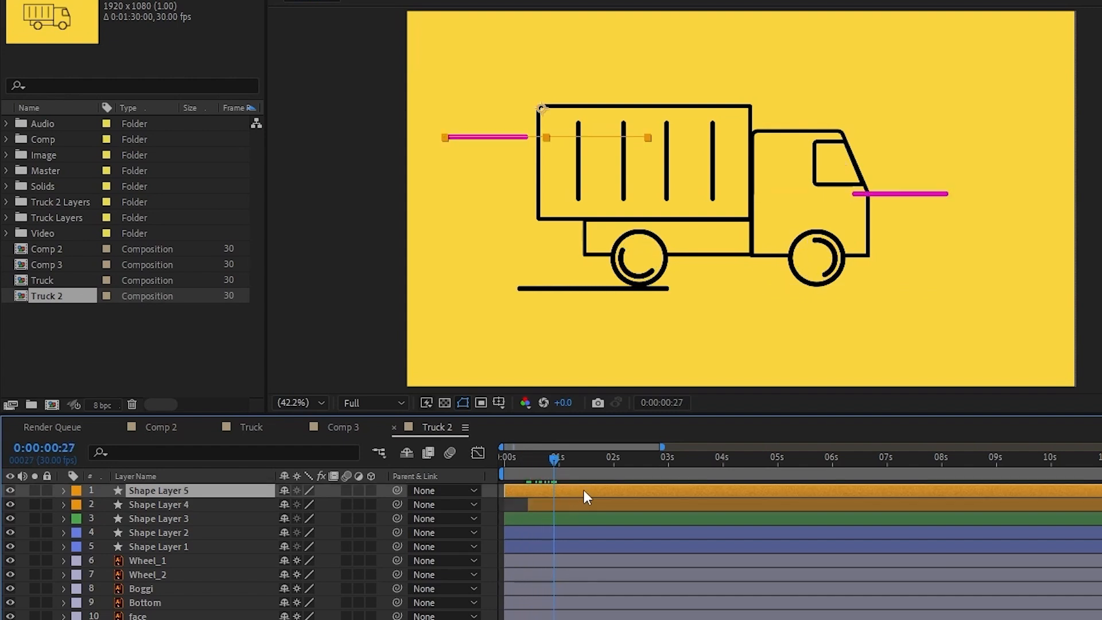
pyautogui.moveTo(579, 493); pyautogui.dragTo(625, 485)
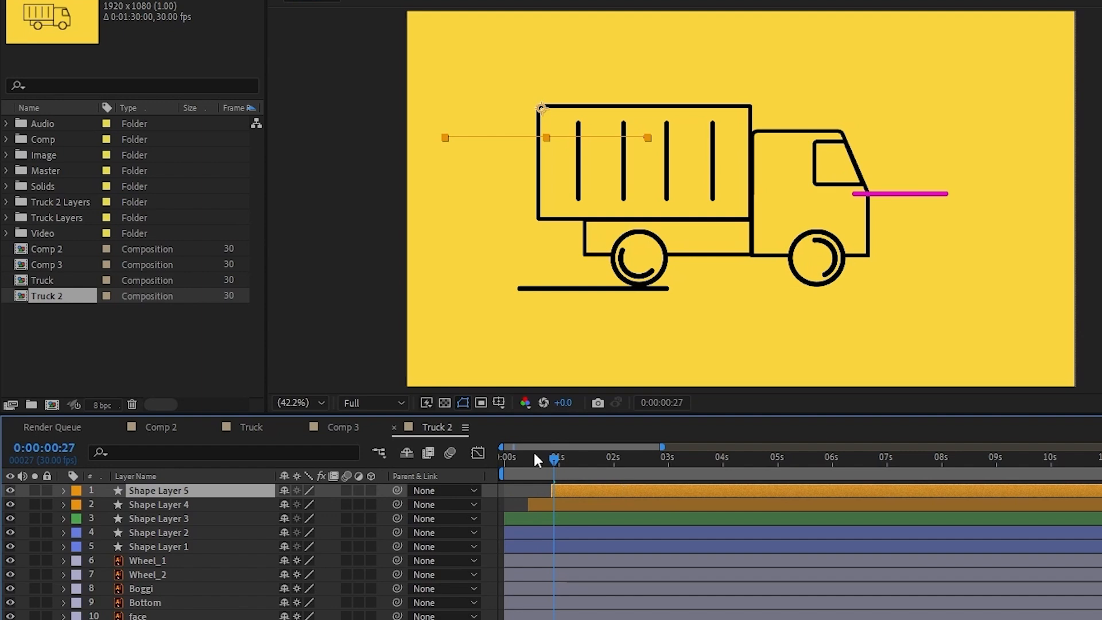
pyautogui.press('Home')
pyautogui.press('space')
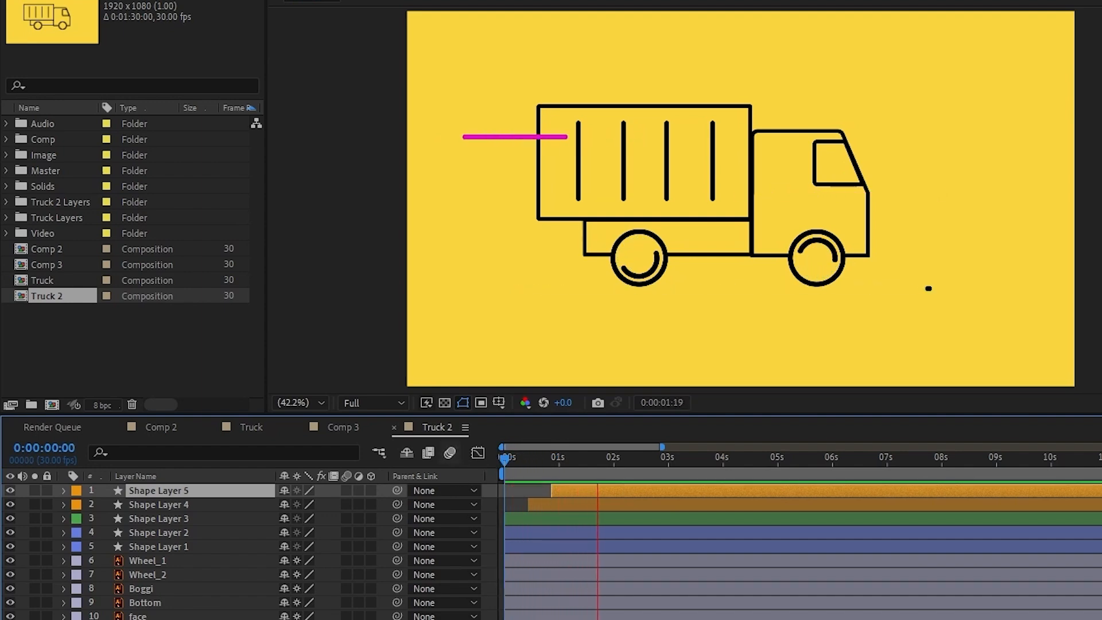
pyautogui.press('space')
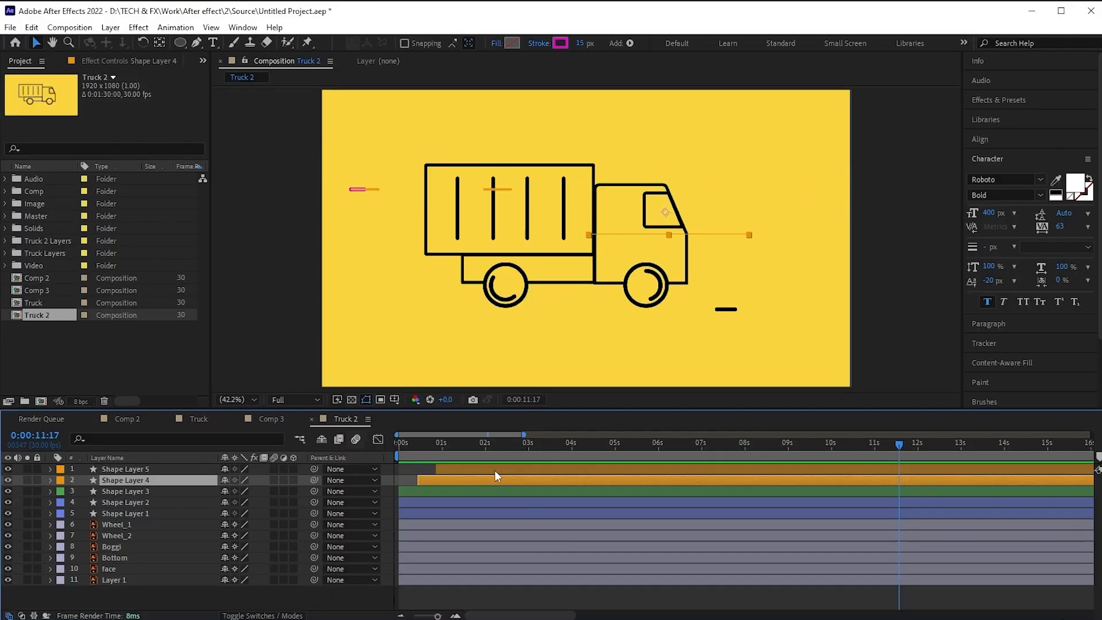
# Recolor the strokes of Shape Layers 4 and 5 black by sampling the truck outline, and preview the animation.
pyautogui.keyDown('shift'); pyautogui.click(683, 503); pyautogui.keyUp('shift')
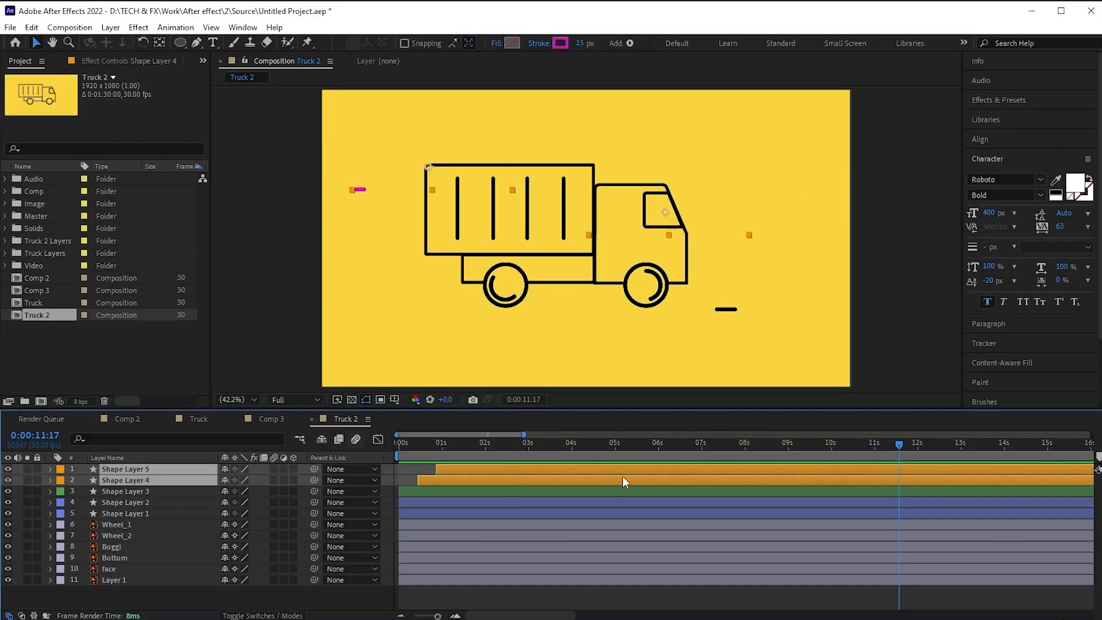
pyautogui.click(561, 44)
pyautogui.click(999, 513)
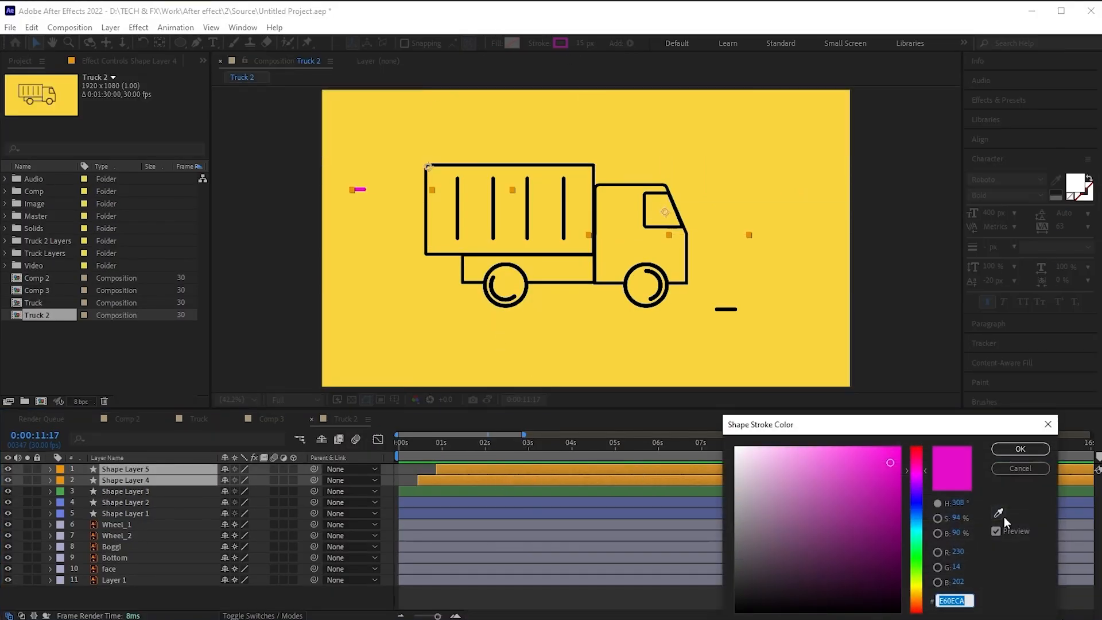
pyautogui.click(595, 246)
pyautogui.click(1020, 450)
pyautogui.moveTo(436, 445); pyautogui.dragTo(364, 447)
pyautogui.press('space')
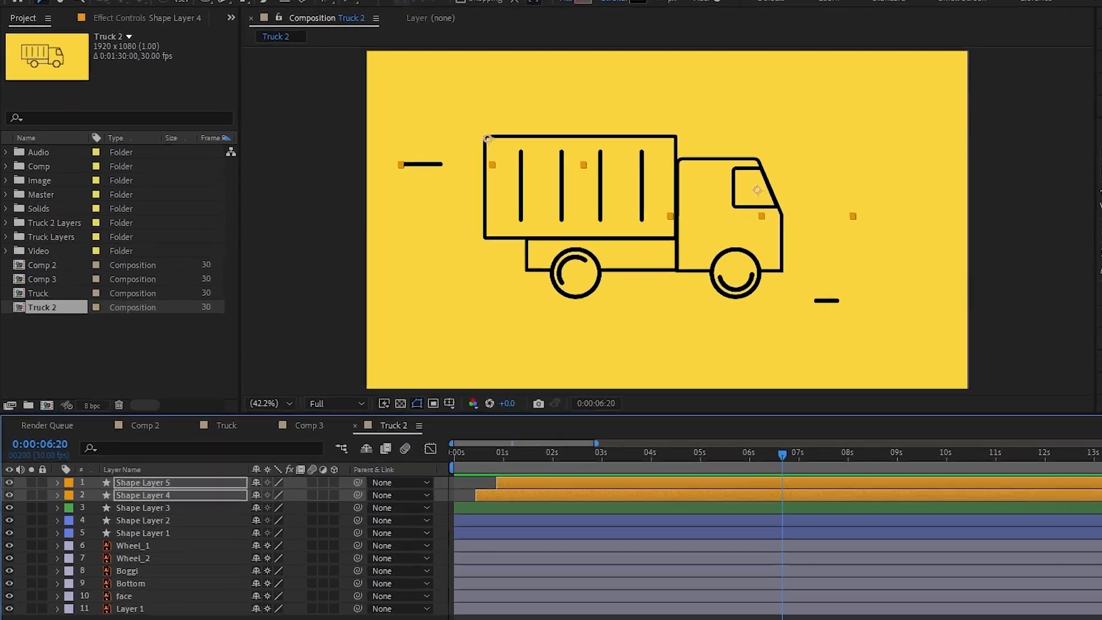
# Create a null object and place it between the Shape Layer 1 and Wheel_1 layers.
pyautogui.click(184, 596)
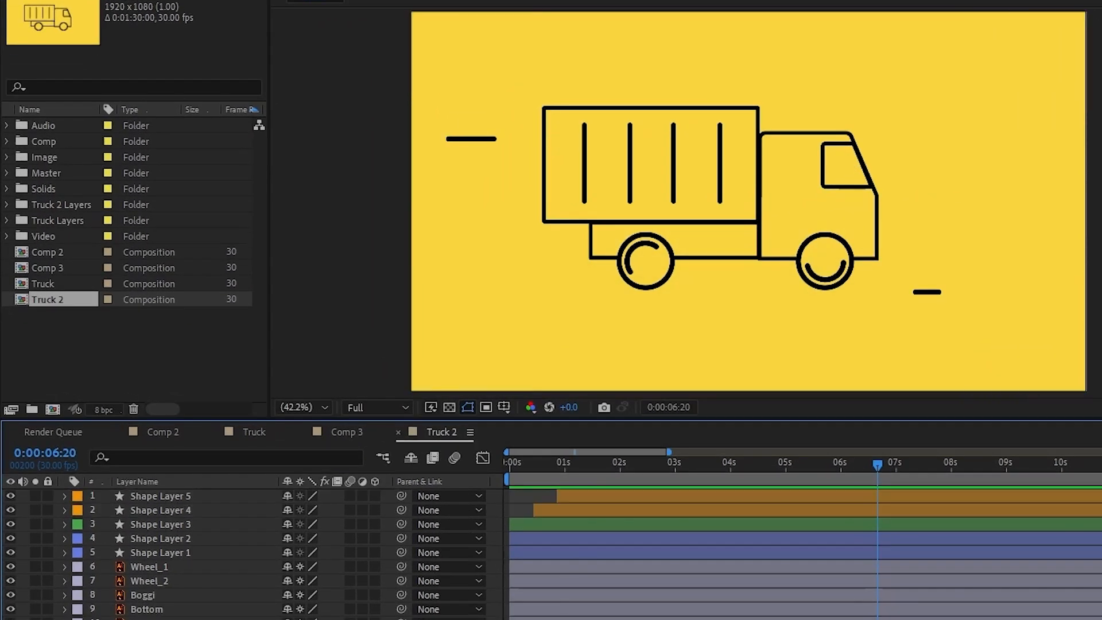
pyautogui.rightClick(184, 595)
pyautogui.moveTo(287, 456)
pyautogui.click(491, 556)
pyautogui.moveTo(147, 496); pyautogui.dragTo(173, 565)
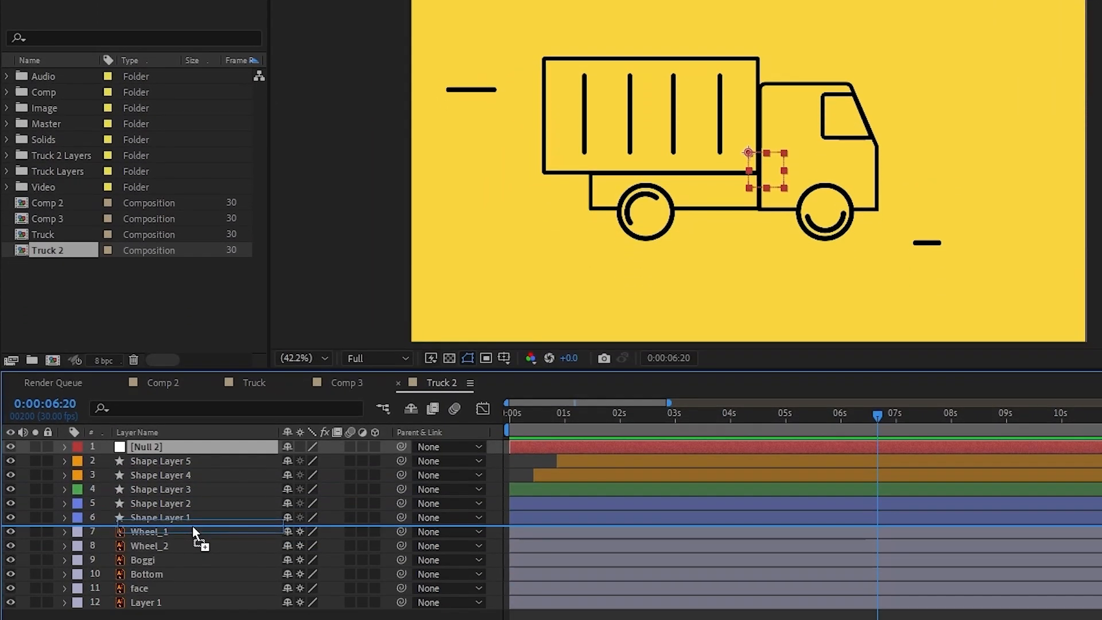
# Lock the background layer, Layer 1, and parent the Boggi, Bottom and face layers to Null 2.
pyautogui.click(168, 597)
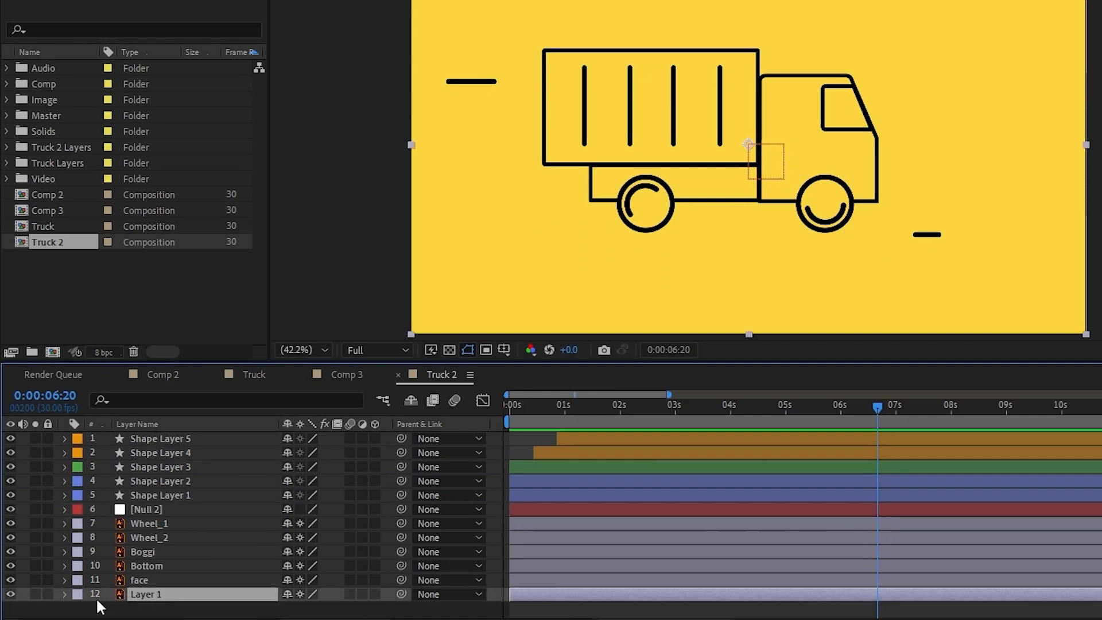
pyautogui.click(48, 594)
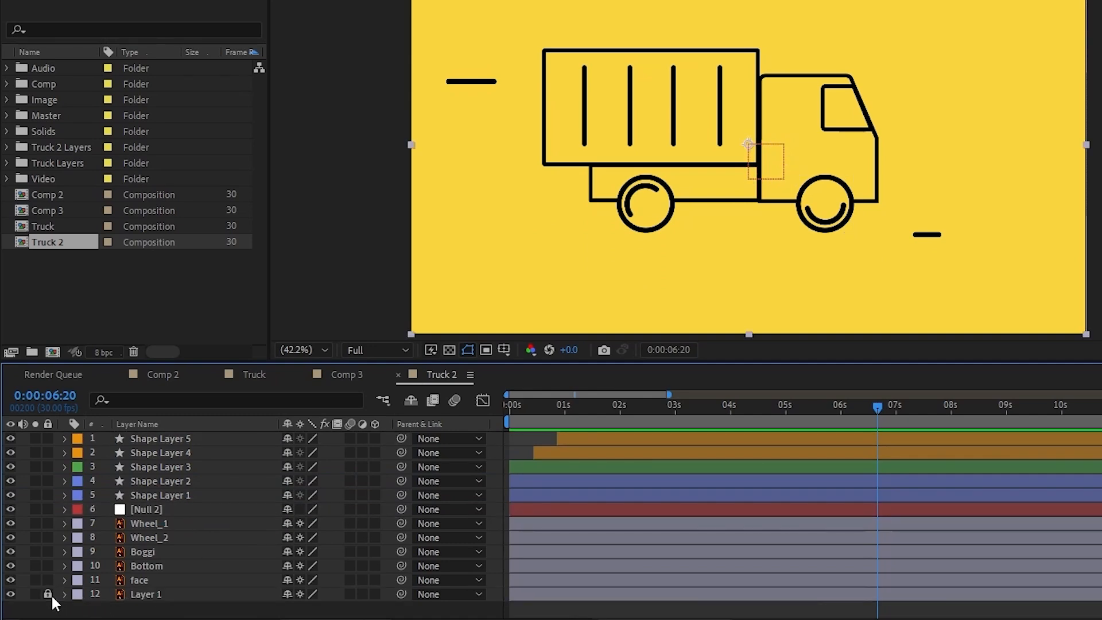
pyautogui.click(146, 581)
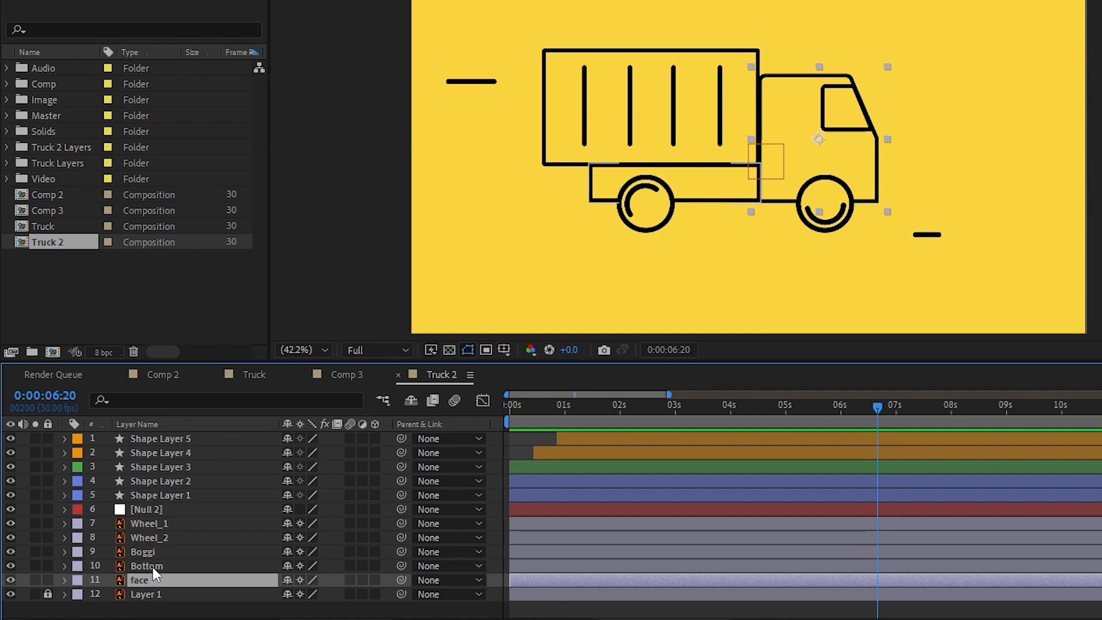
pyautogui.keyDown('ctrl'); pyautogui.click(152, 567); pyautogui.keyUp('ctrl')
pyautogui.keyDown('ctrl'); pyautogui.click(158, 551); pyautogui.keyUp('ctrl')
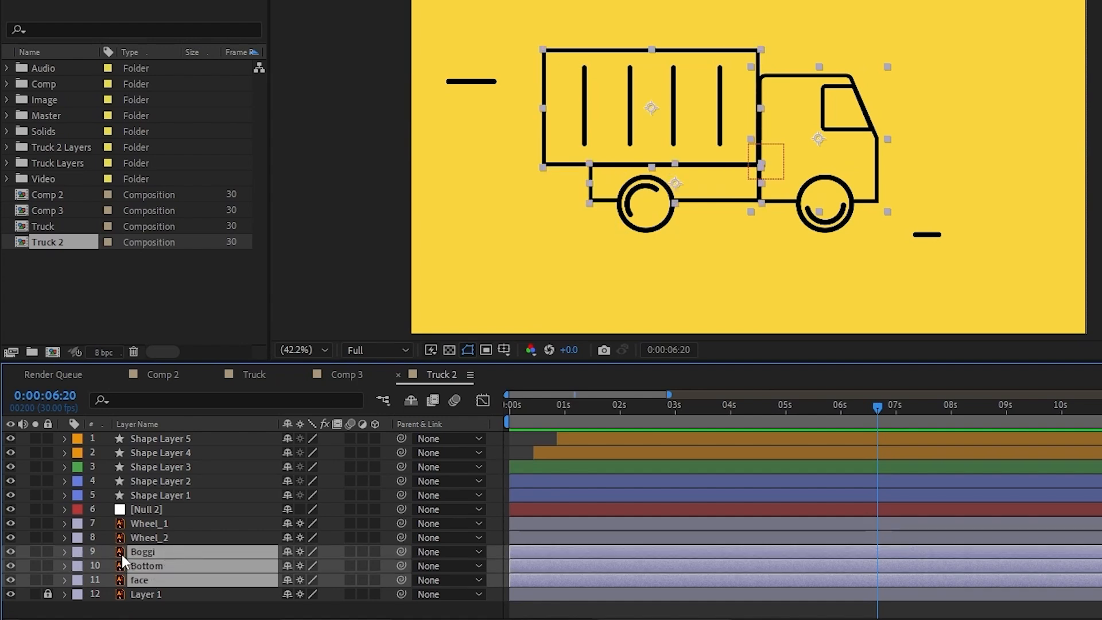
pyautogui.moveTo(401, 551); pyautogui.dragTo(172, 509)
# Return to 0:00:00:00 and separate the Position property of Null 2 into X and Y dimensions.
pyautogui.moveTo(600, 407); pyautogui.dragTo(509, 409)
pyautogui.click(511, 442)
pyautogui.click(521, 508)
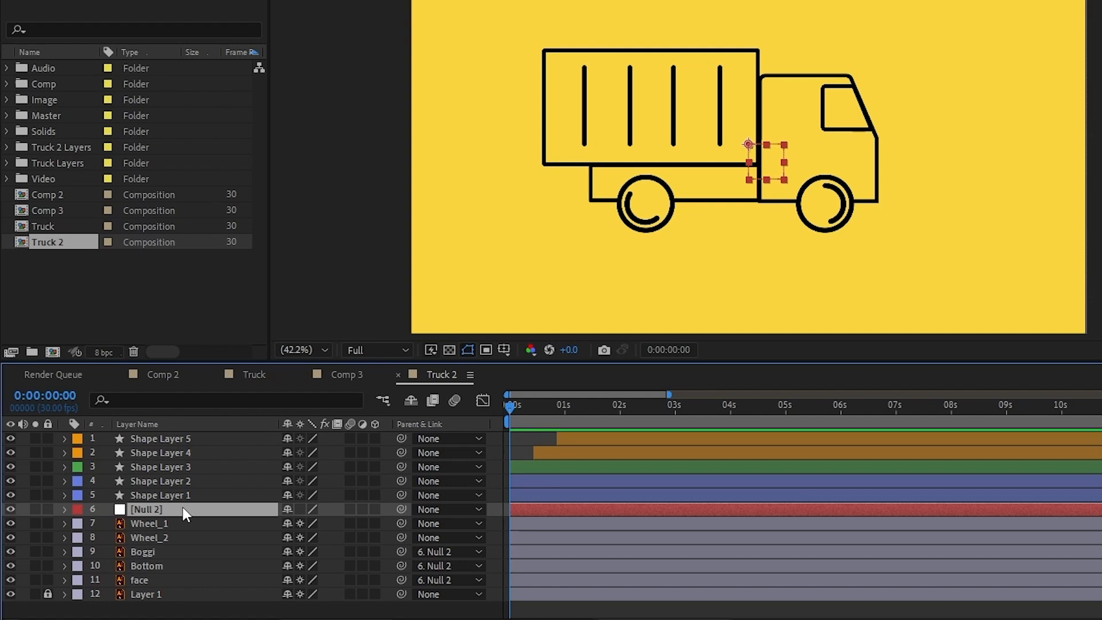
pyautogui.press('p')
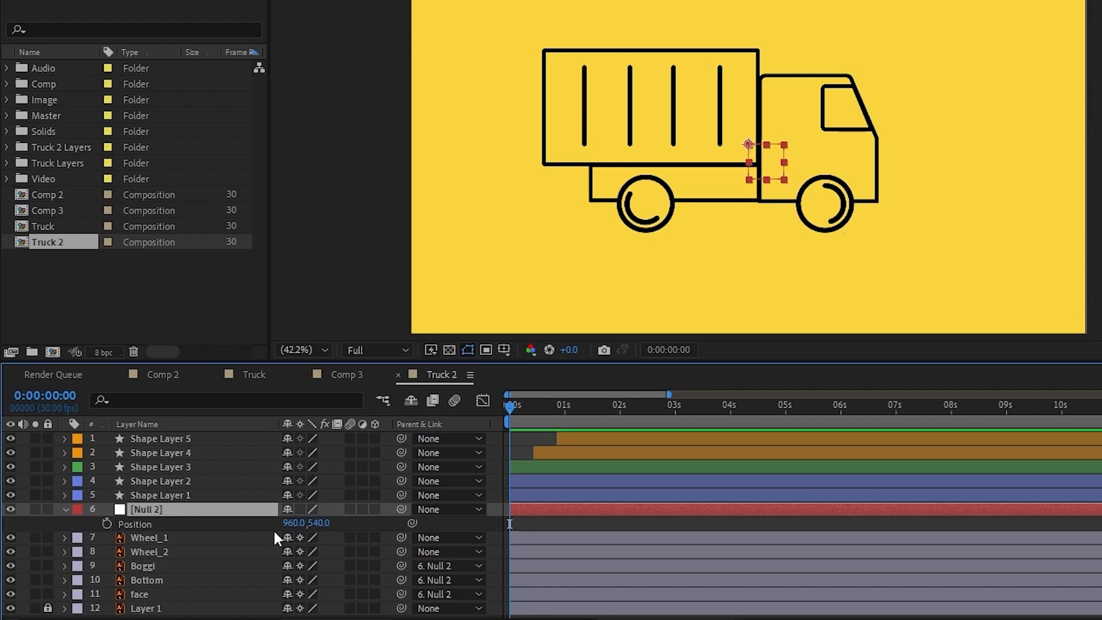
pyautogui.click(193, 522)
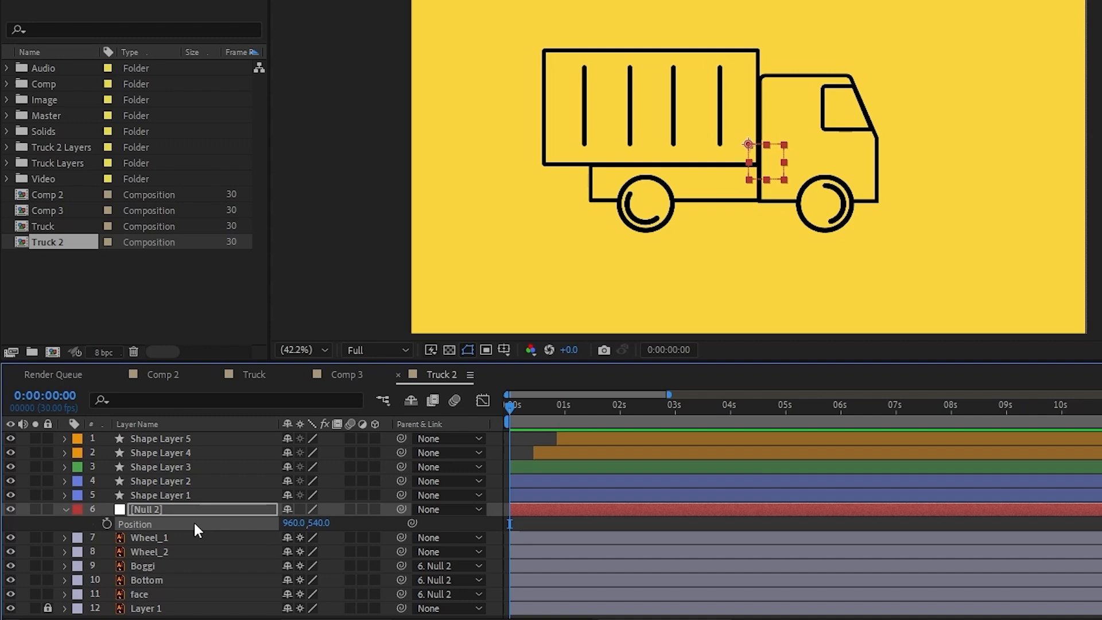
pyautogui.rightClick(194, 522)
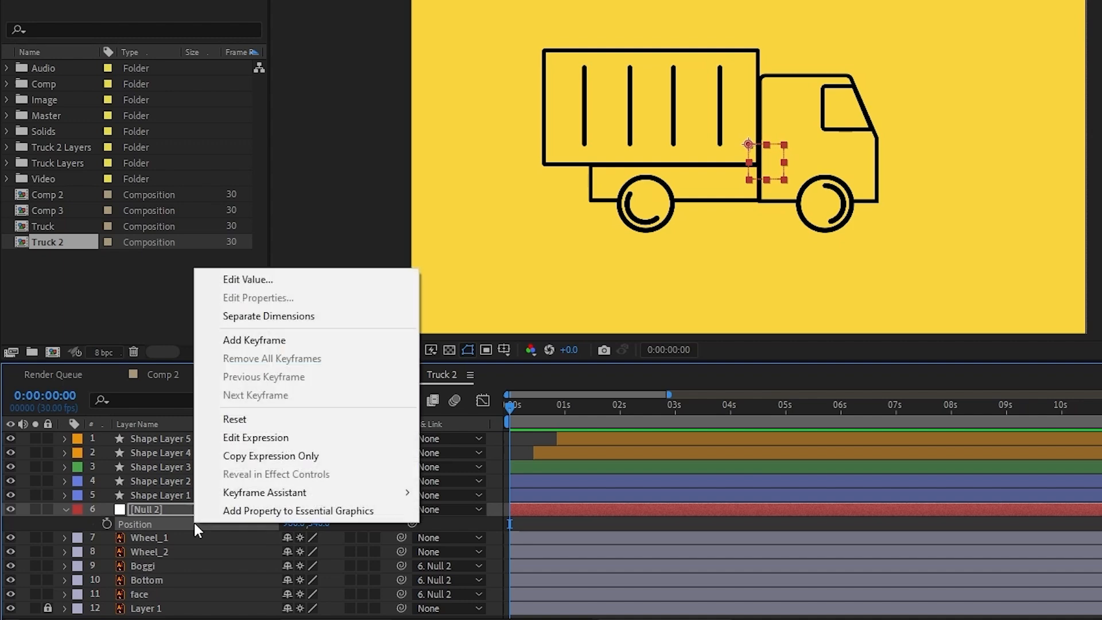
pyautogui.click(280, 316)
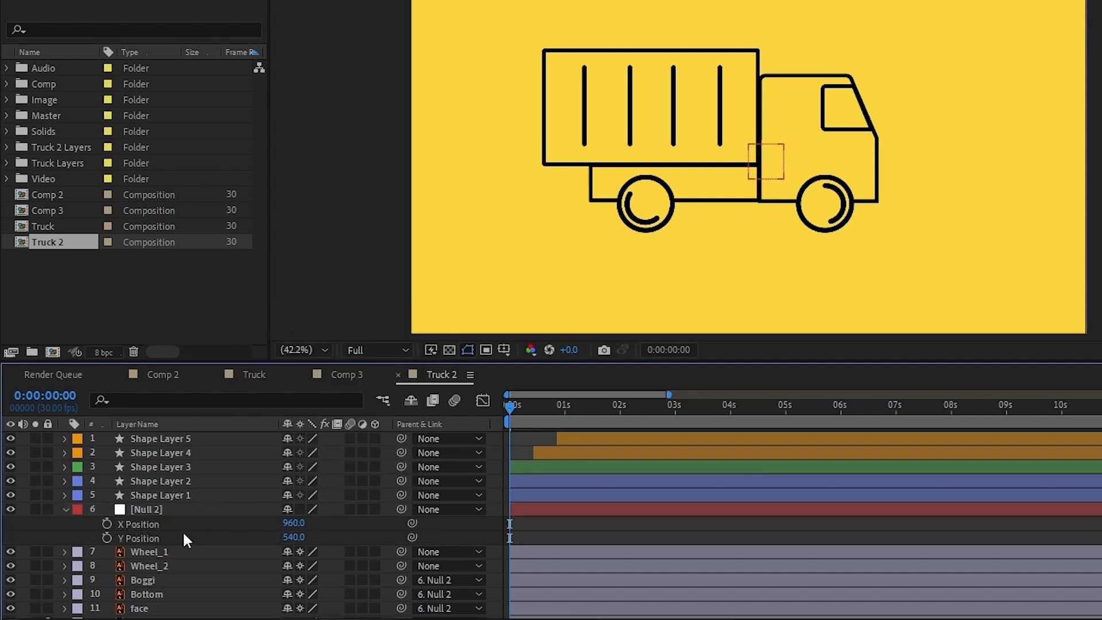
# Add the expression wiggle(1,8) to the Y Position of Null 2.
pyautogui.click(143, 537)
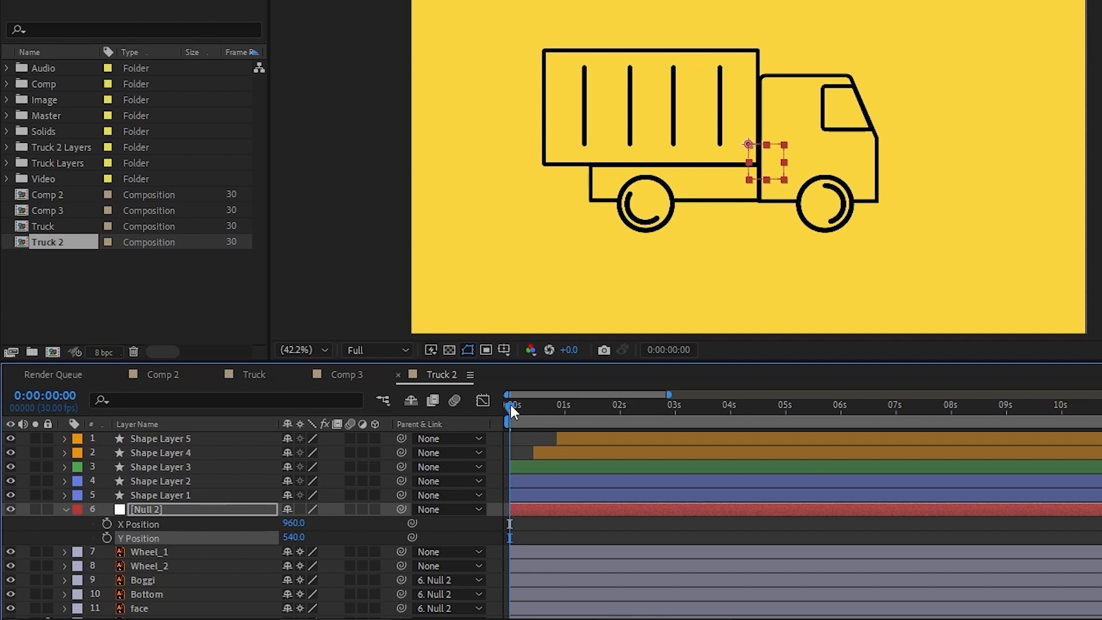
pyautogui.keyDown('alt'); pyautogui.click(107, 537); pyautogui.keyUp('alt')
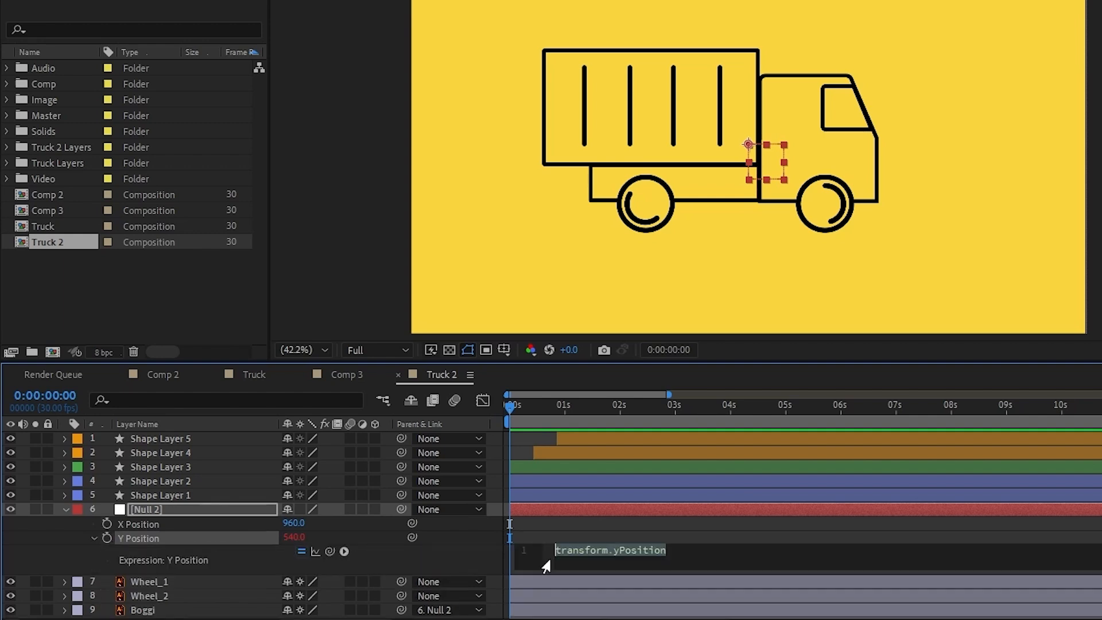
pyautogui.write('wigg')
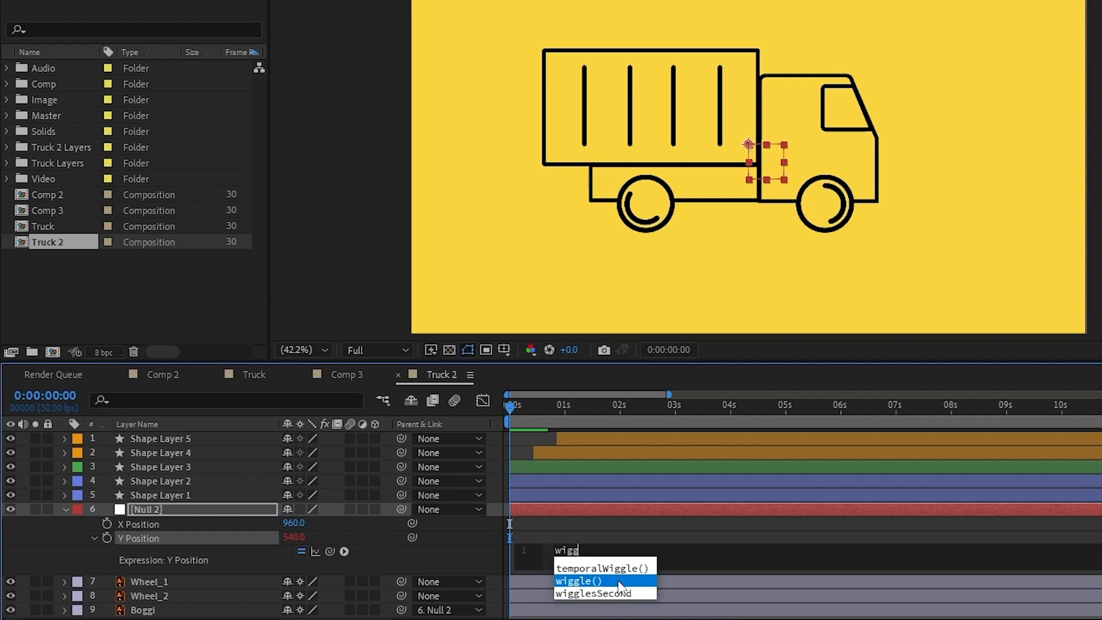
pyautogui.click(618, 583)
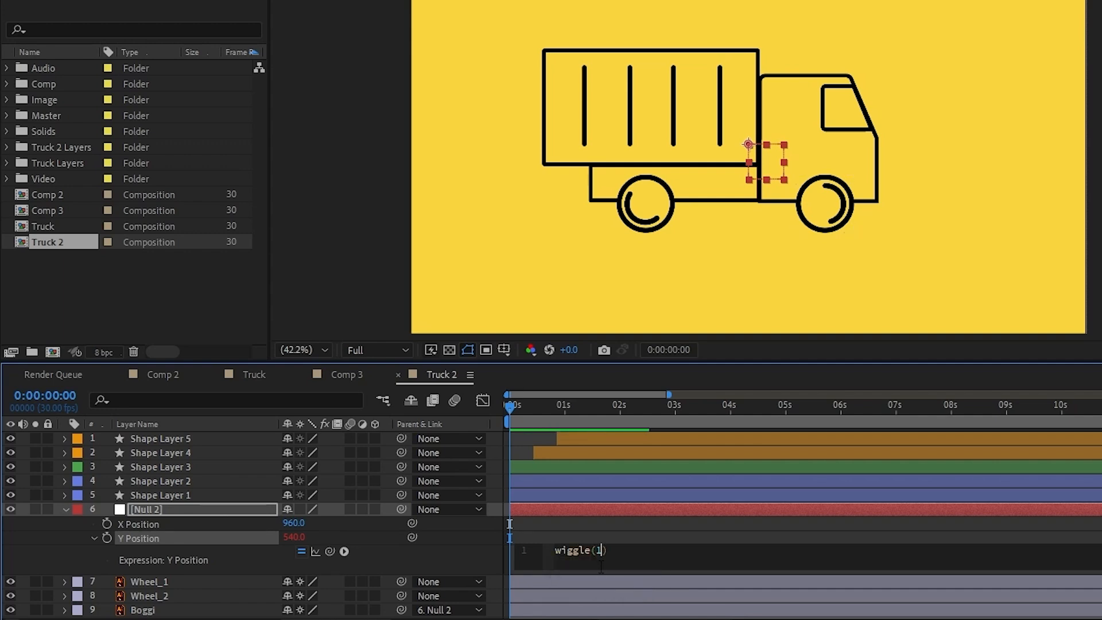
pyautogui.write('1,8')
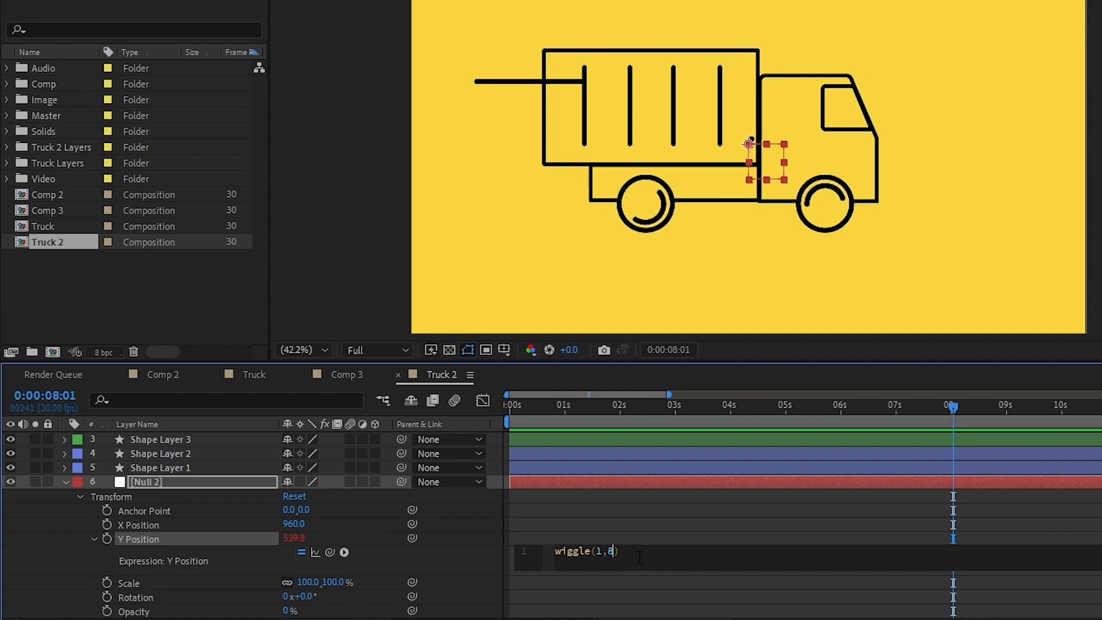
pyautogui.click(636, 555)
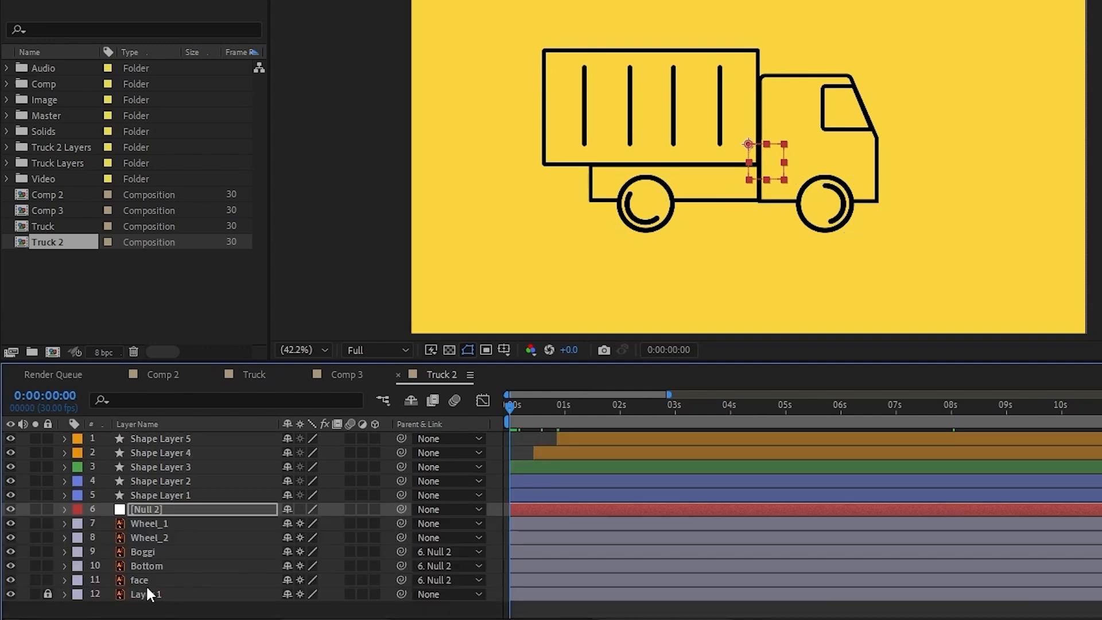
# Move the face layer's anchor point to the lower rear corner of the truck cab.
pyautogui.click(147, 581)
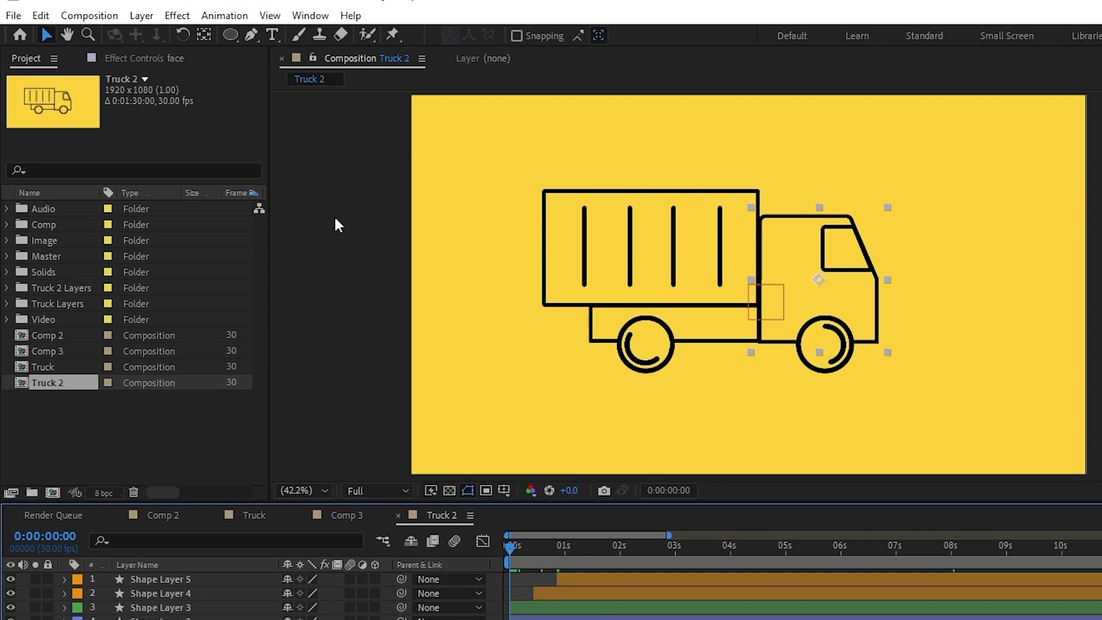
pyautogui.press('y')
pyautogui.moveTo(816, 280); pyautogui.dragTo(760, 344)
pyautogui.press('v')
pyautogui.press('/')
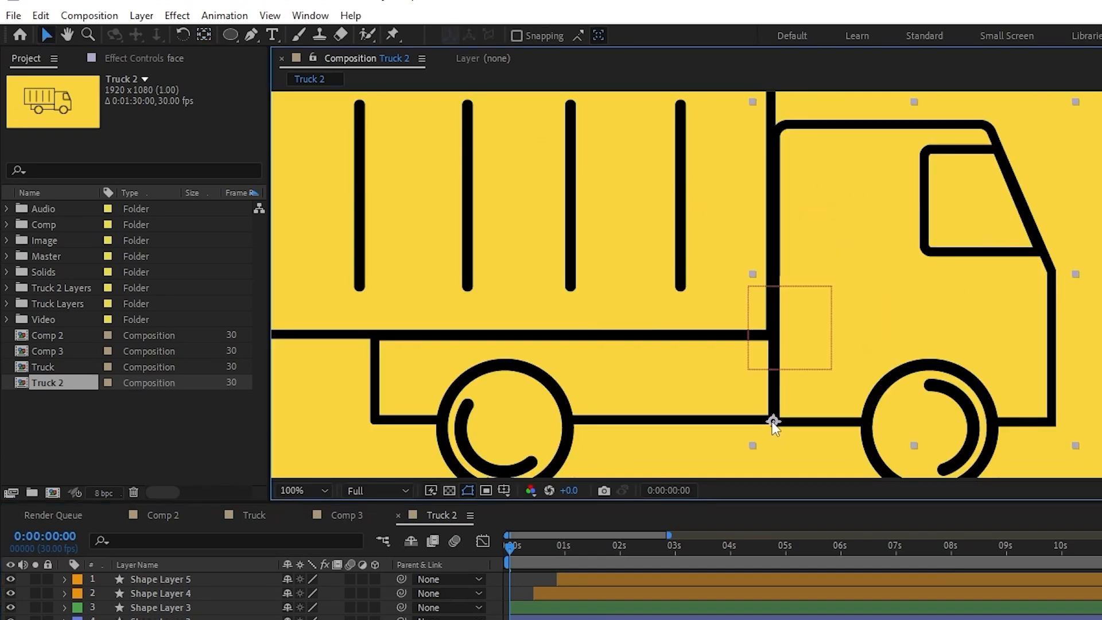
pyautogui.press('y')
pyautogui.click(302, 491)
pyautogui.click(308, 510)
# Nudge the Boggi cargo box slightly to the left to leave a small gap behind the cab.
pyautogui.click(150, 582)
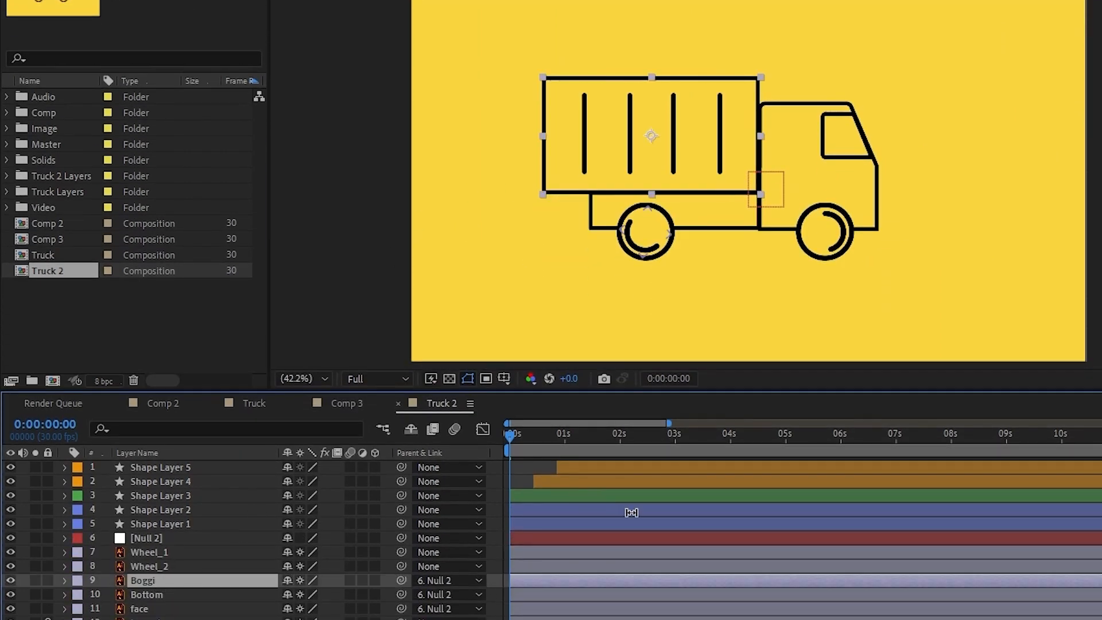
pyautogui.press('Left')
pyautogui.press('Left')
pyautogui.press('Left')
pyautogui.press('Left')
pyautogui.press('Left')
pyautogui.press('Left')
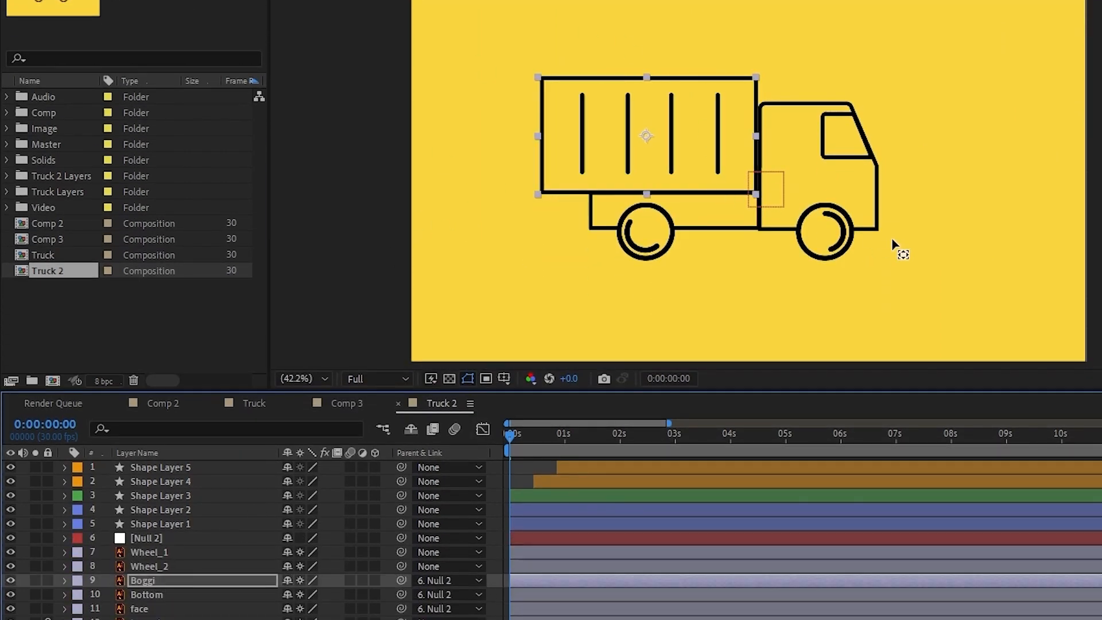
pyautogui.press('Left')
pyautogui.press('Left')
pyautogui.press('Left')
pyautogui.press('Left')
pyautogui.press('Left')
pyautogui.press('Left')
pyautogui.press('Left')
pyautogui.press('Left')
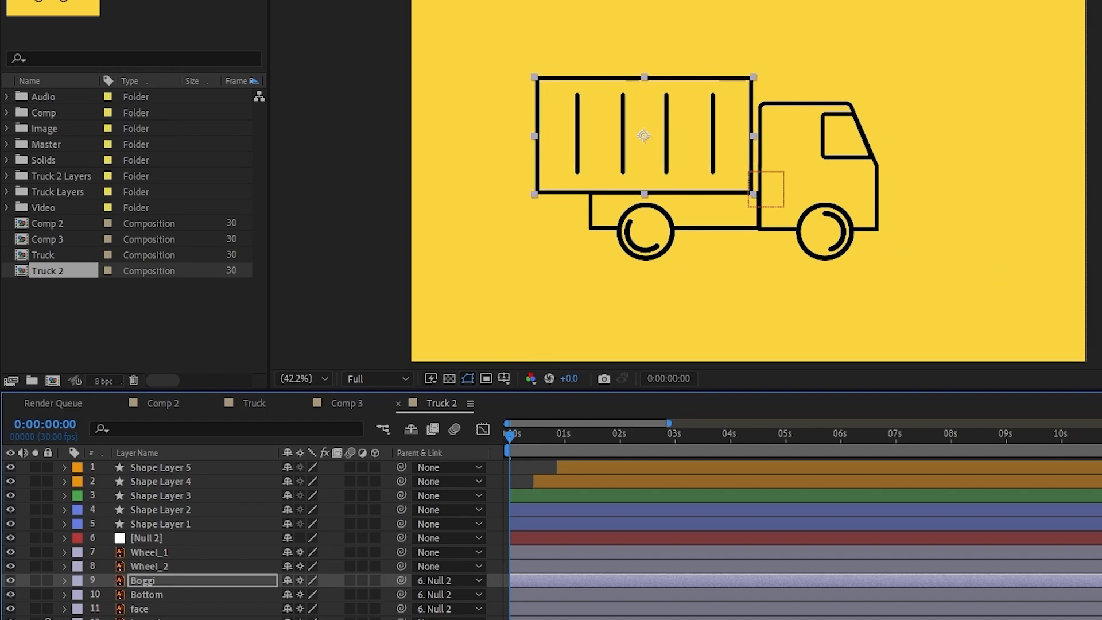
pyautogui.hotkey('ctrl', 'z')
# Place Boggi's anchor point on the box's lower edge at the chassis's rear corner, and face's anchor at the cab's lower rear corner.
pyautogui.moveTo(644, 136); pyautogui.dragTo(591, 193)
pyautogui.click(831, 167)
pyautogui.moveTo(832, 167); pyautogui.dragTo(759, 228)
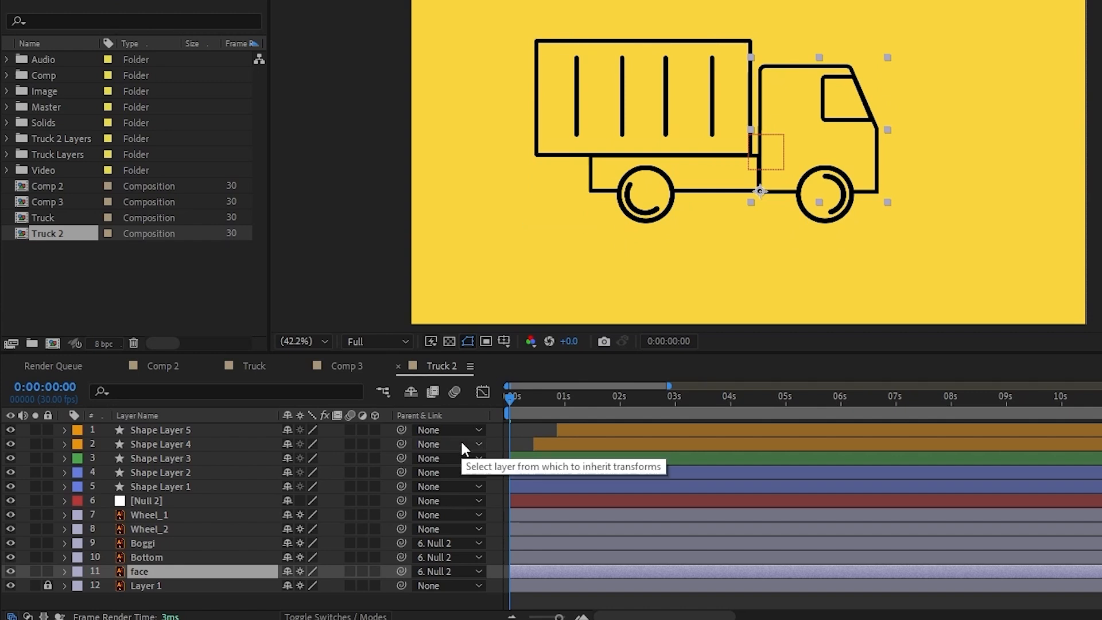
# Add a wiggle expression with a frequency of 1 to the face layer's Rotation and preview the cab's motion.
pyautogui.press('r')
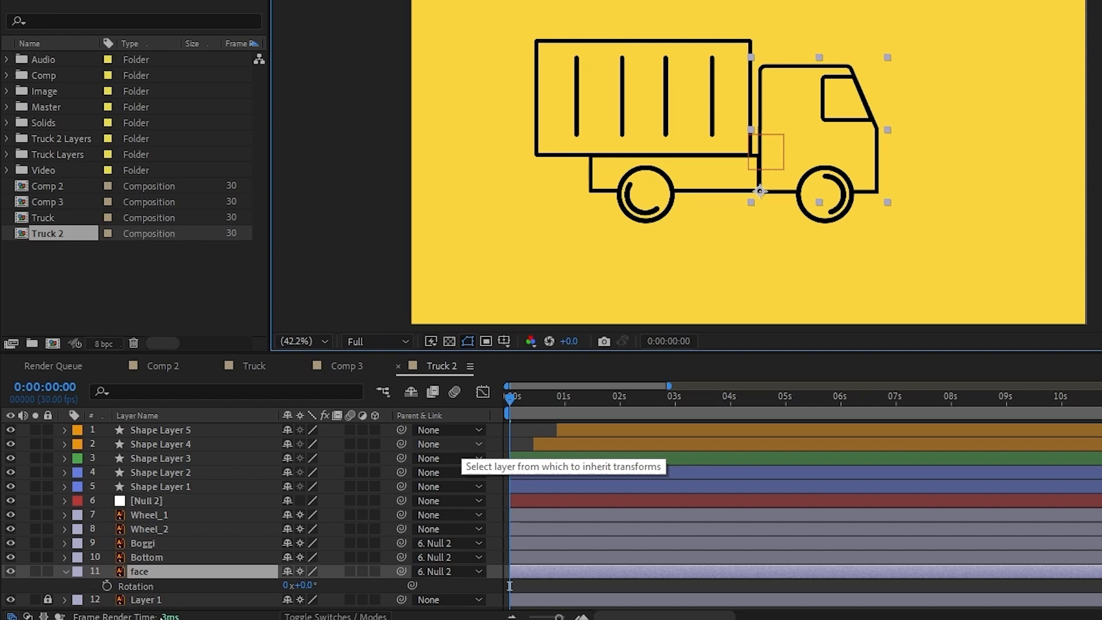
pyautogui.keyDown('alt'); pyautogui.click(106, 585); pyautogui.keyUp('alt')
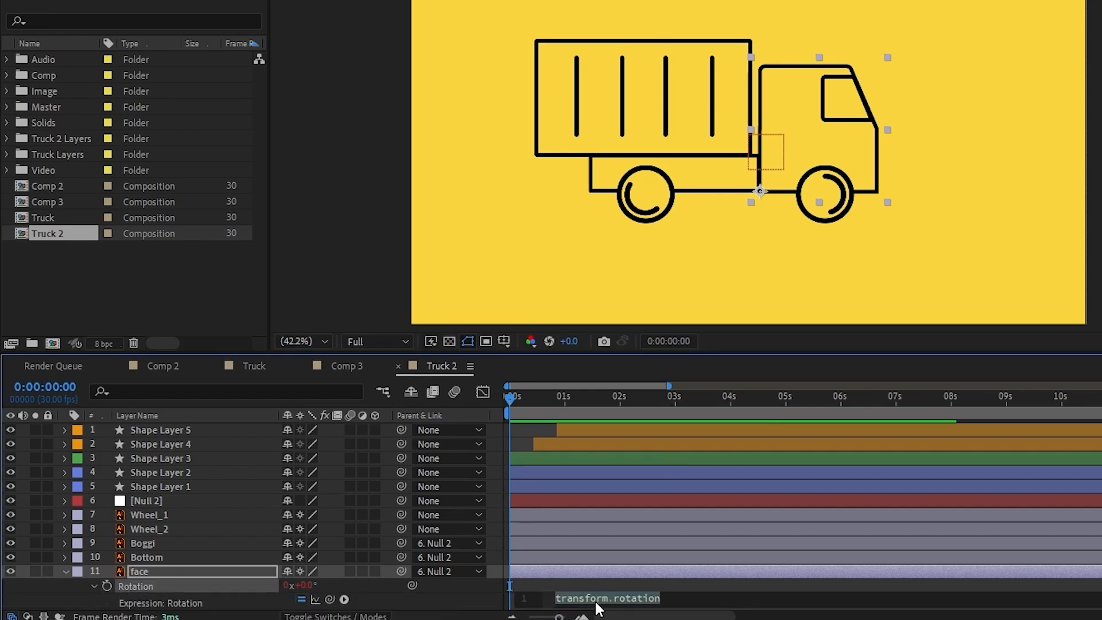
pyautogui.write('wigg')
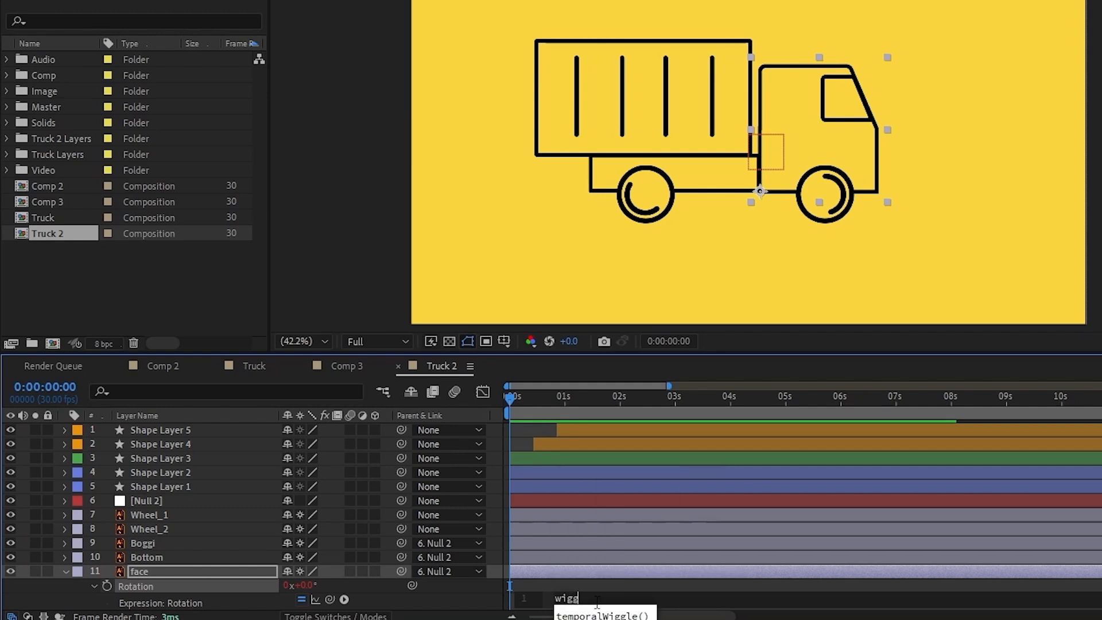
pyautogui.write('le')
pyautogui.click(586, 619)
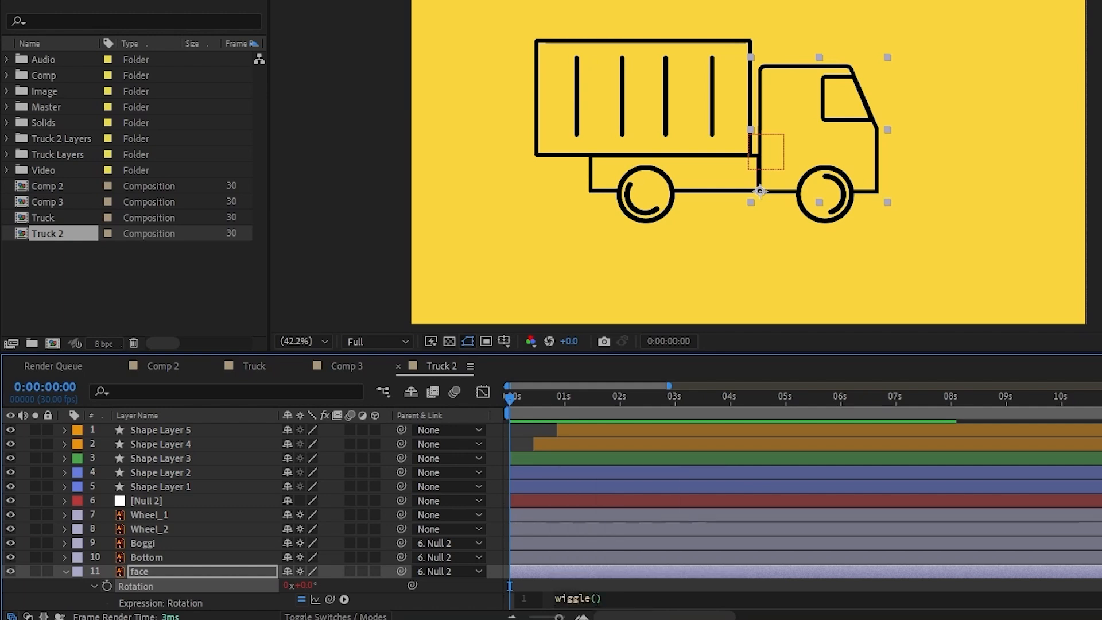
pyautogui.click(595, 599)
pyautogui.write('1')
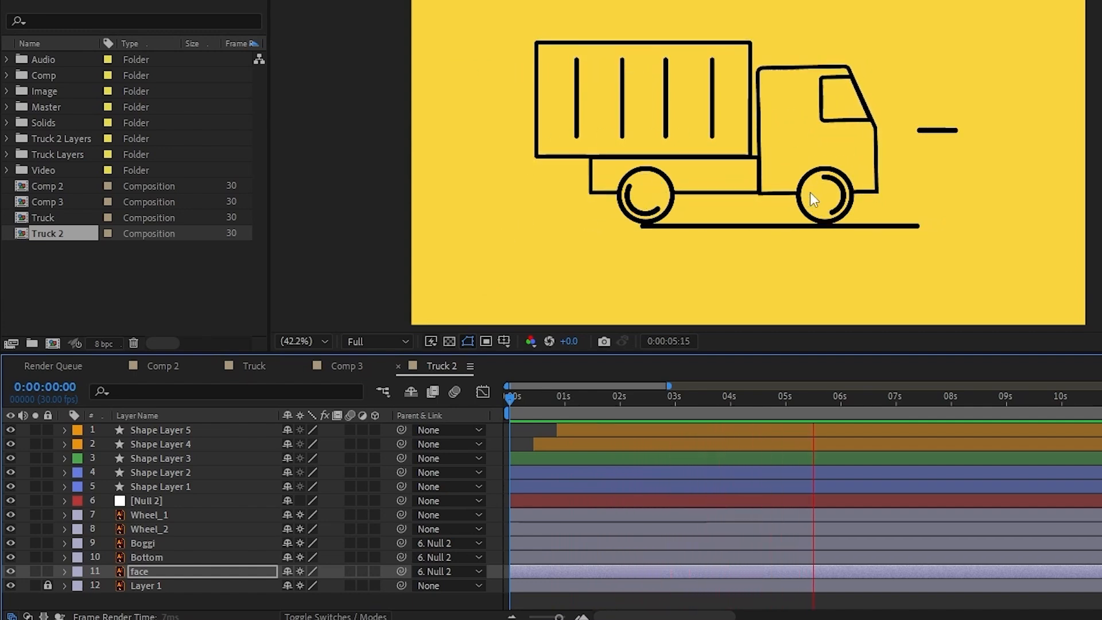
pyautogui.press('space')
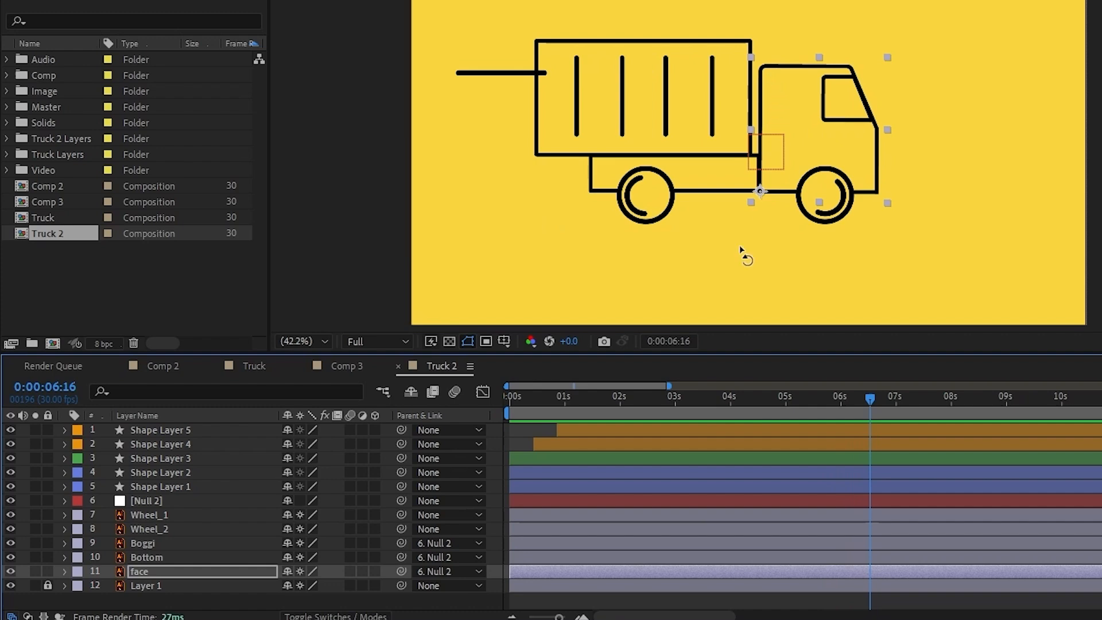
pyautogui.click(589, 402)
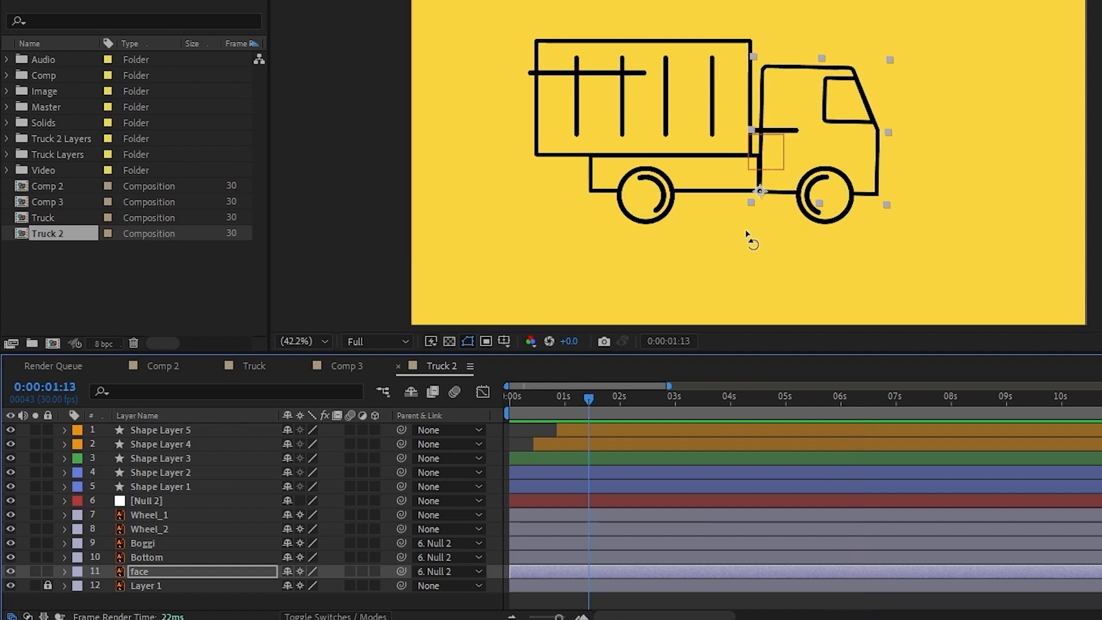
pyautogui.moveTo(590, 402); pyautogui.dragTo(581, 413)
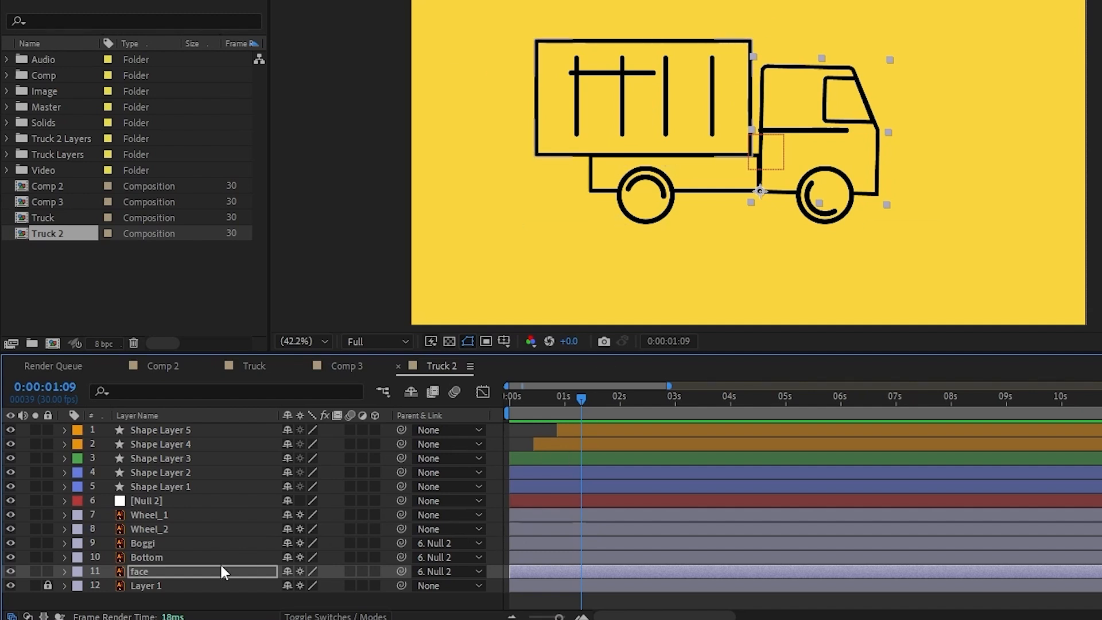
# Add Rotation keyframes of 0° to the Boggi layer at 0:00:01:00 and 0:00:02:00.
pyautogui.click(157, 542)
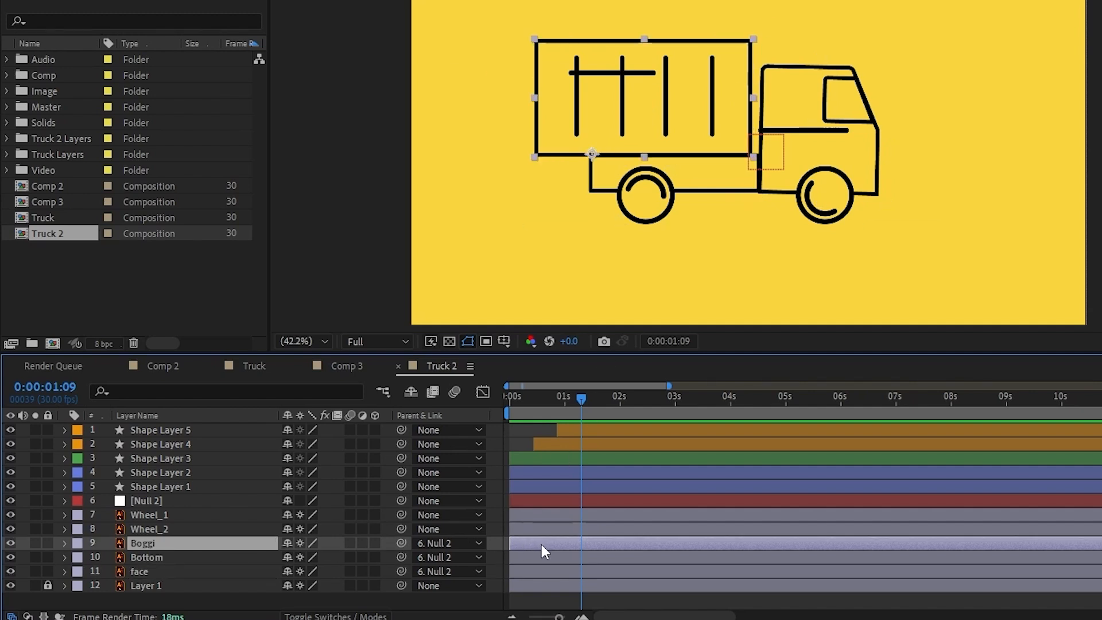
pyautogui.click(564, 397)
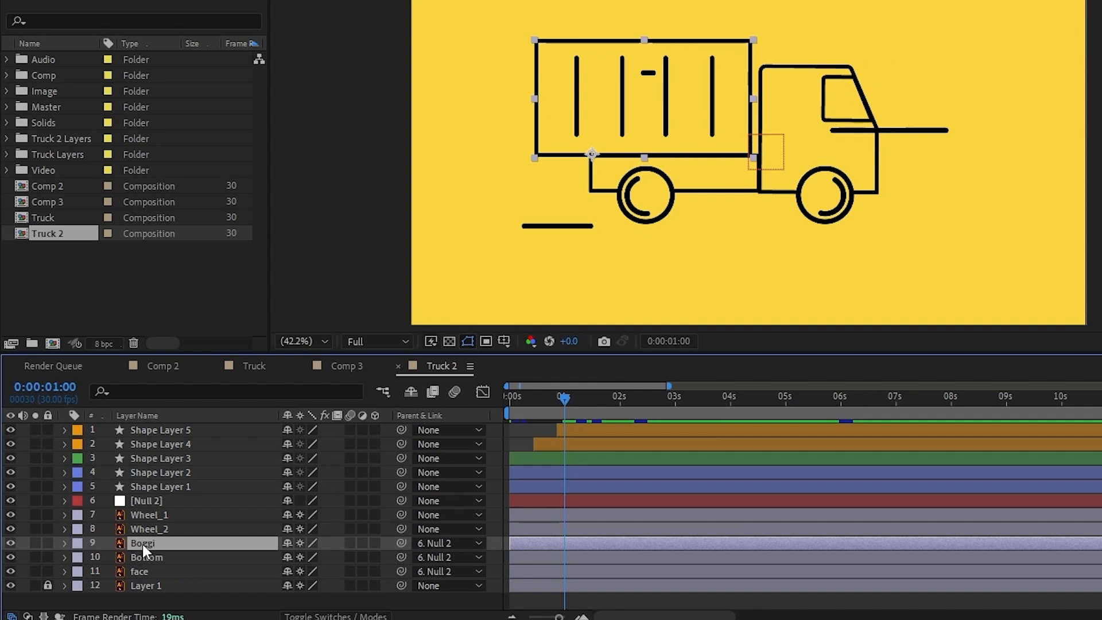
pyautogui.press('r')
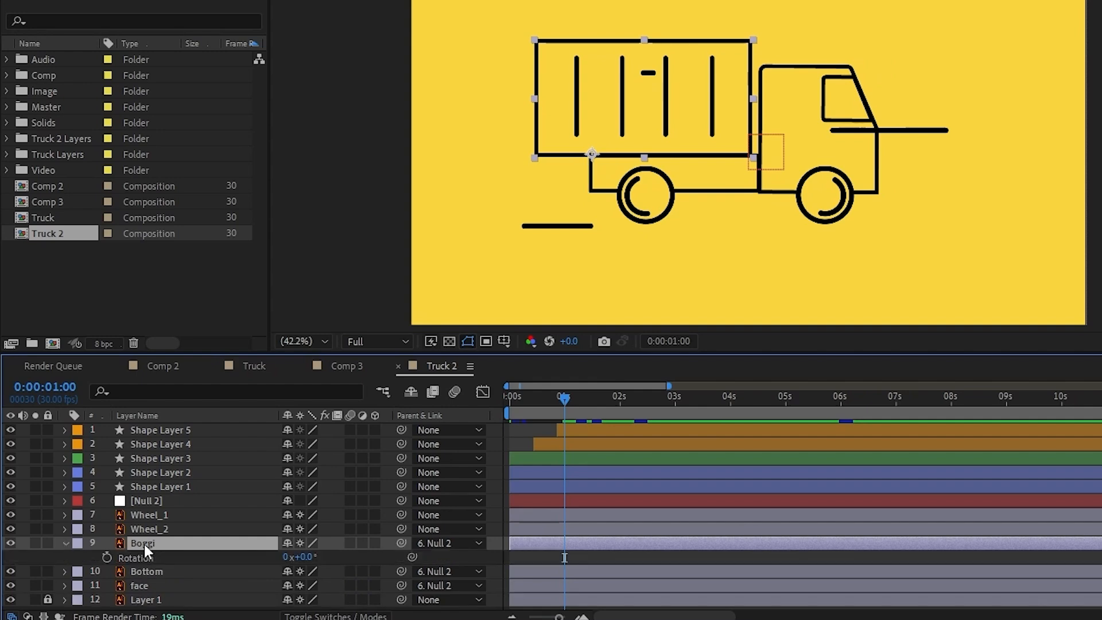
pyautogui.click(108, 556)
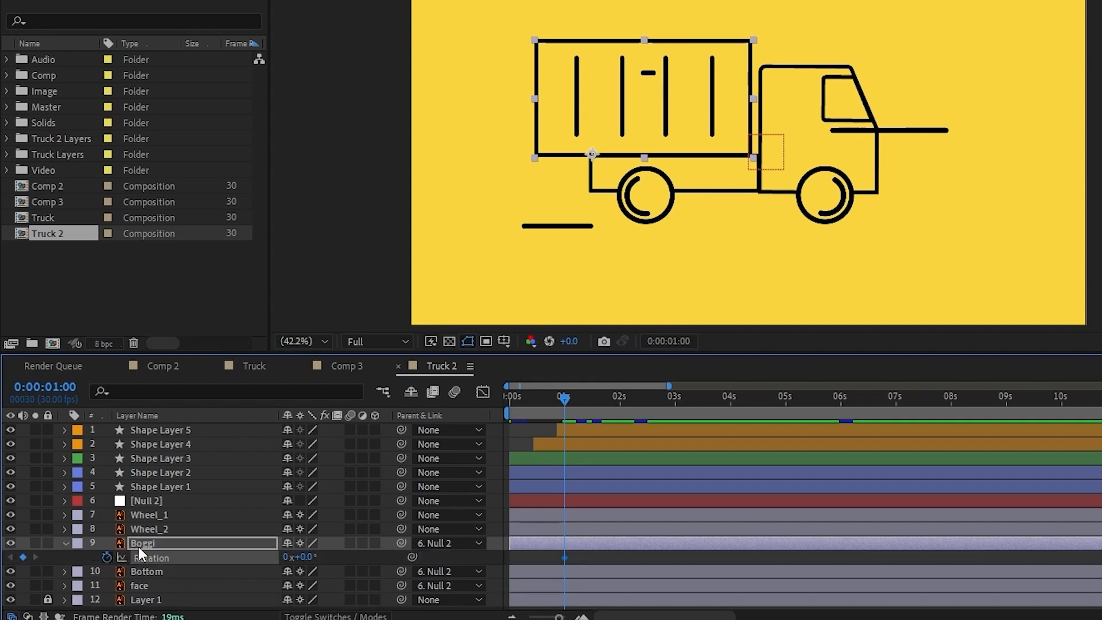
pyautogui.click(619, 398)
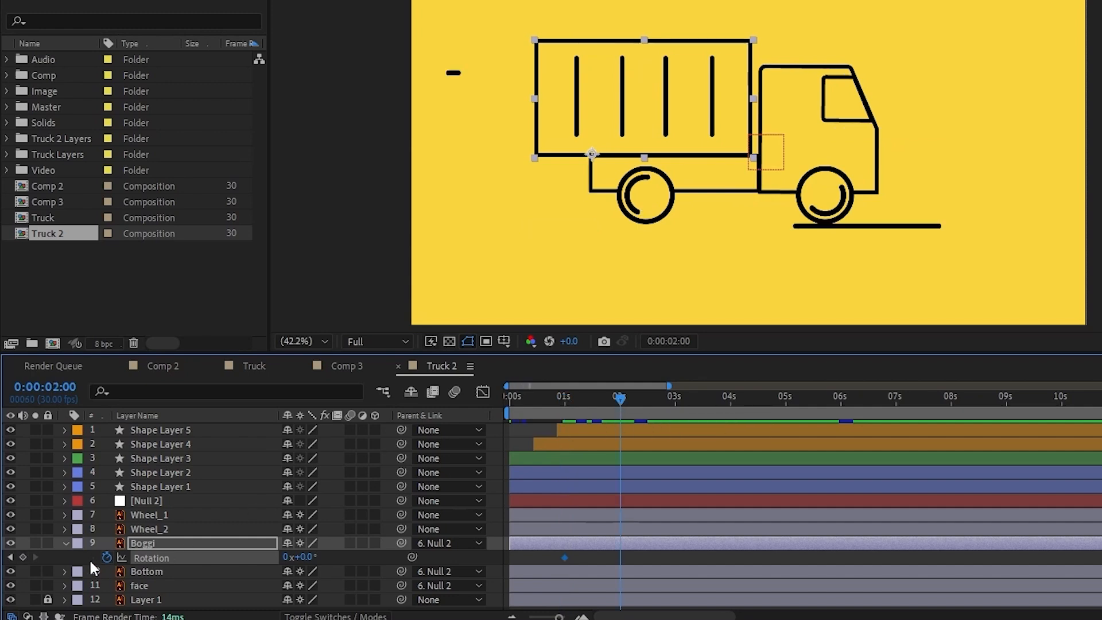
pyautogui.click(23, 557)
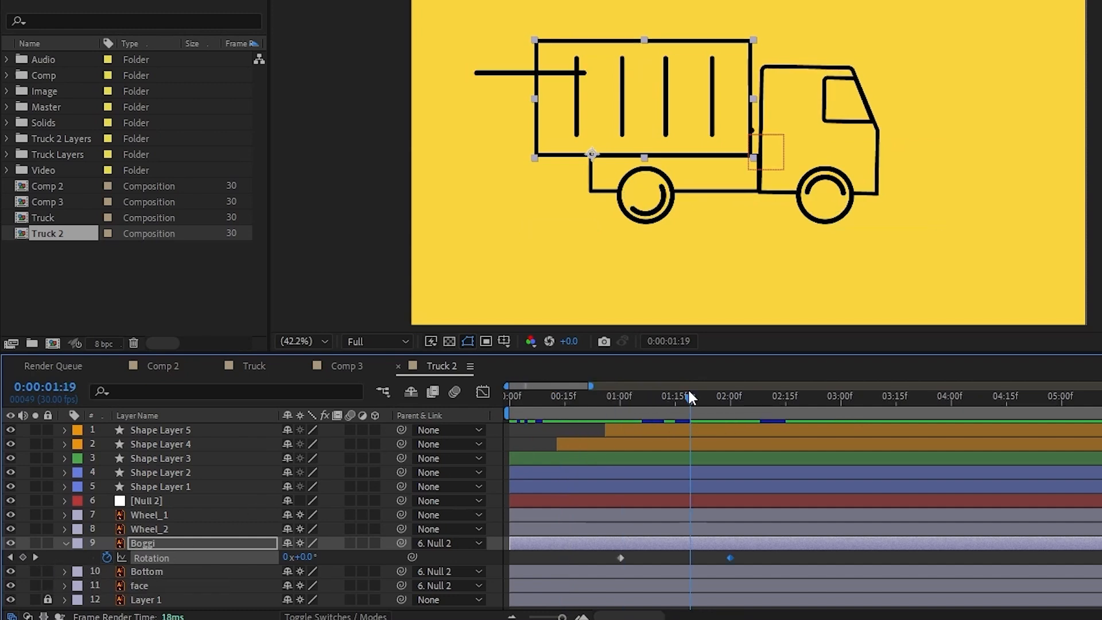
# Add a Rotation keyframe of -4° to the Boggi layer at 0:00:01:17.
pyautogui.moveTo(690, 396); pyautogui.dragTo(683, 396)
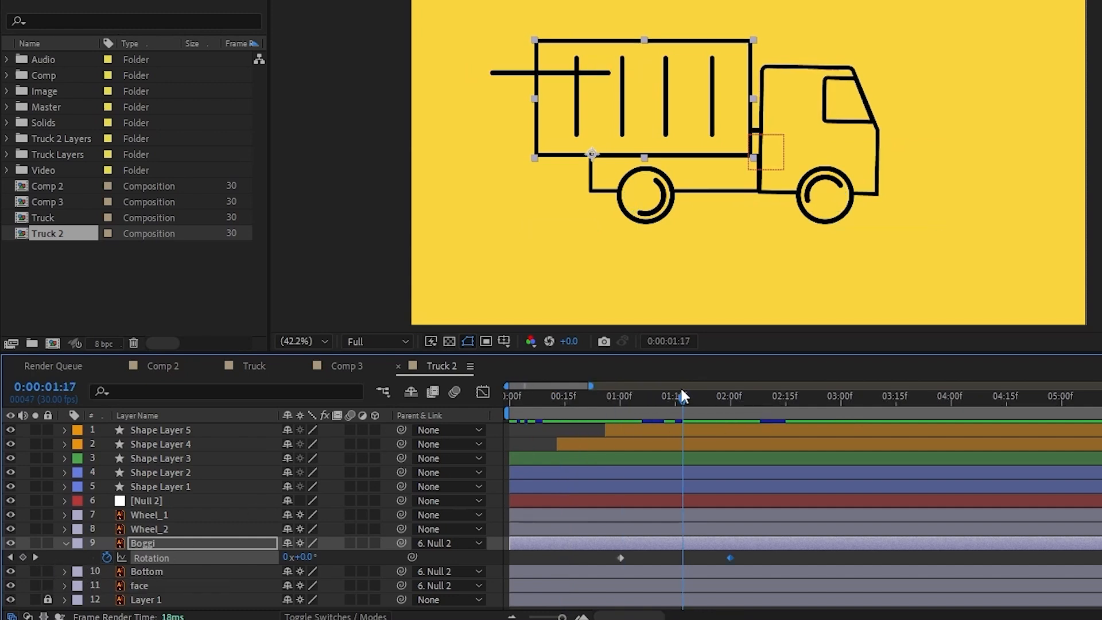
pyautogui.click(300, 557)
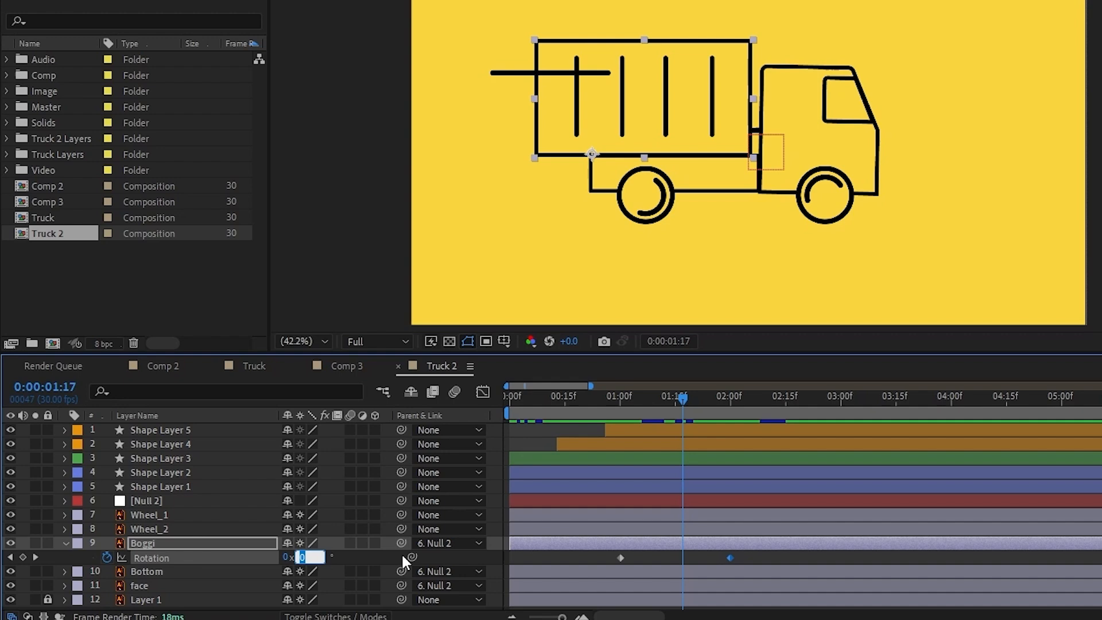
pyautogui.write('-4')
pyautogui.press('Return')
# Try applying Easy Ease to Boggi's three Rotation keyframes and stretching the speed graph's influence handles between 0:00:01:17 and 0:00:02:00.
pyautogui.moveTo(755, 560); pyautogui.dragTo(612, 566)
pyautogui.press('F9')
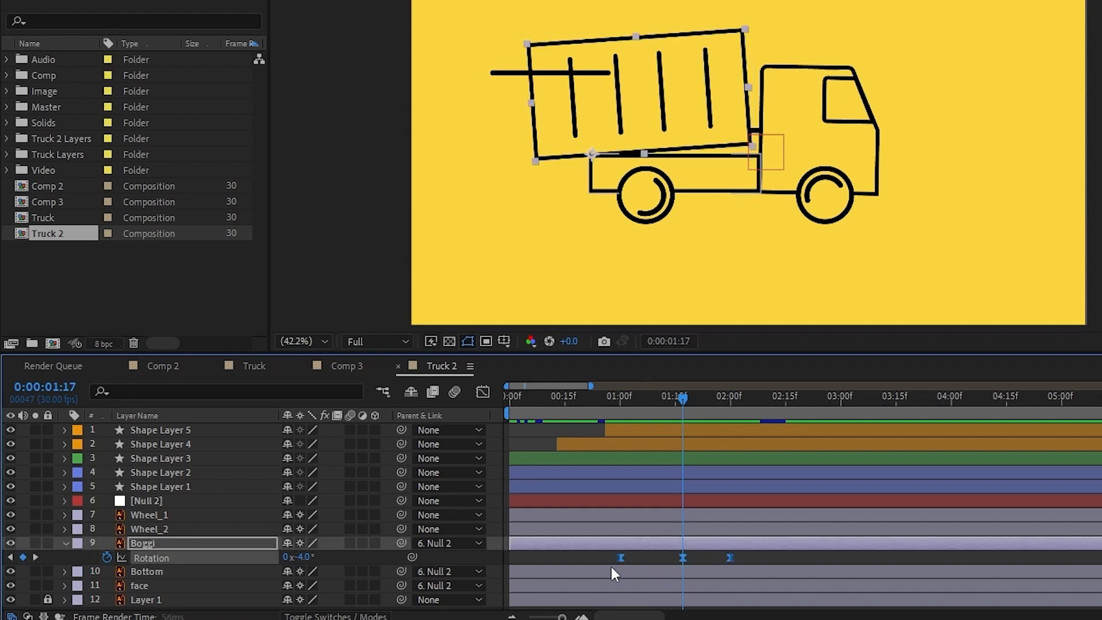
pyautogui.click(482, 392)
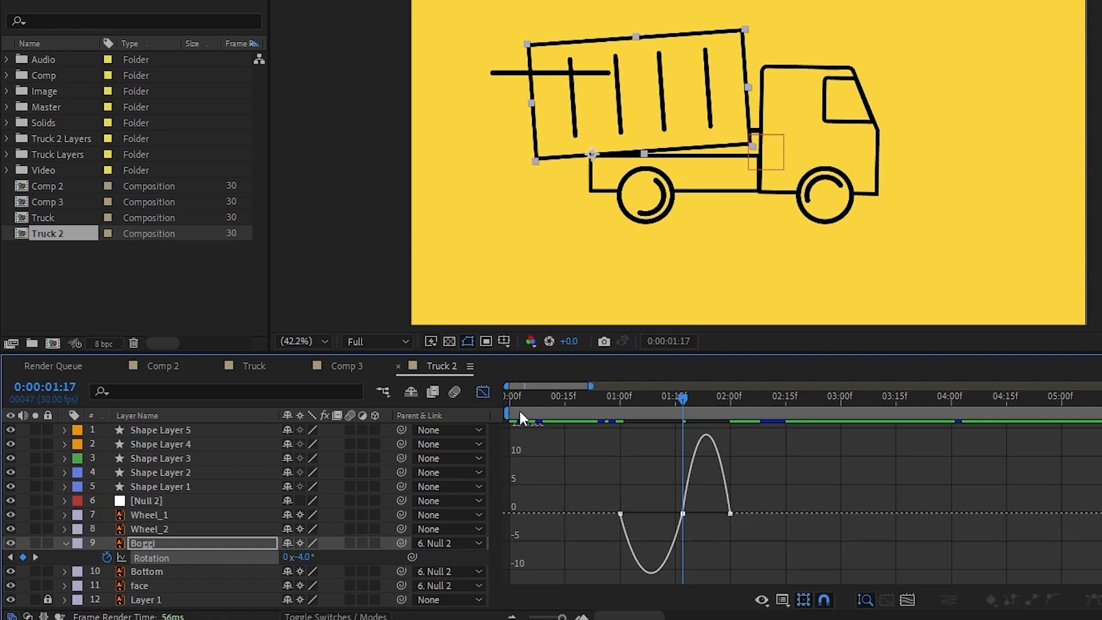
pyautogui.click(683, 513)
pyautogui.press('=')
pyautogui.press('=')
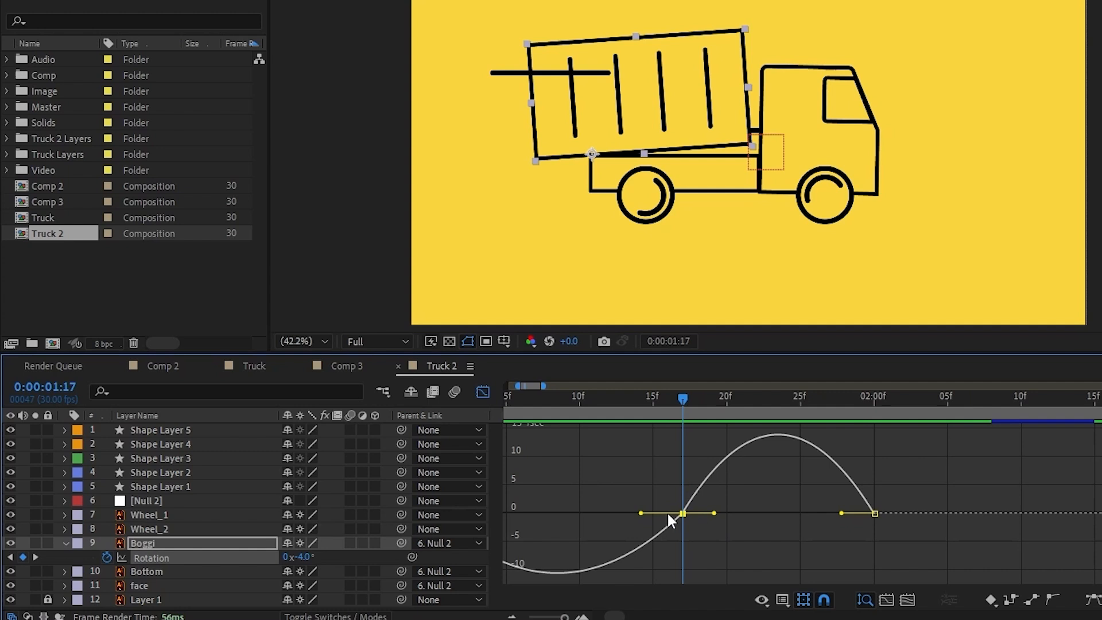
pyautogui.moveTo(716, 517); pyautogui.dragTo(784, 511)
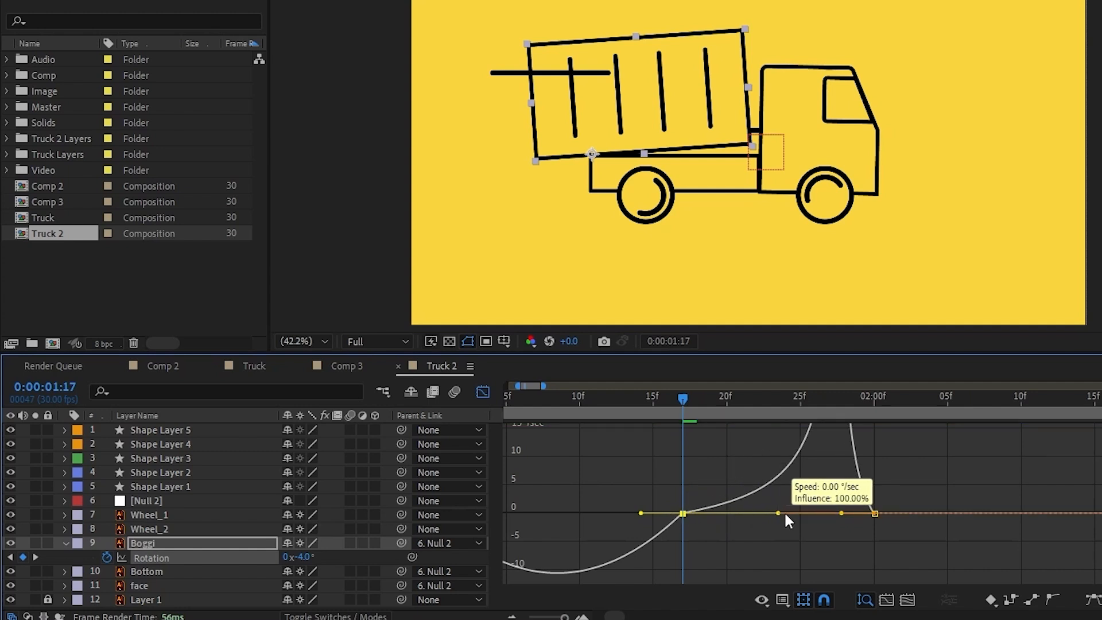
pyautogui.moveTo(841, 542); pyautogui.dragTo(783, 544)
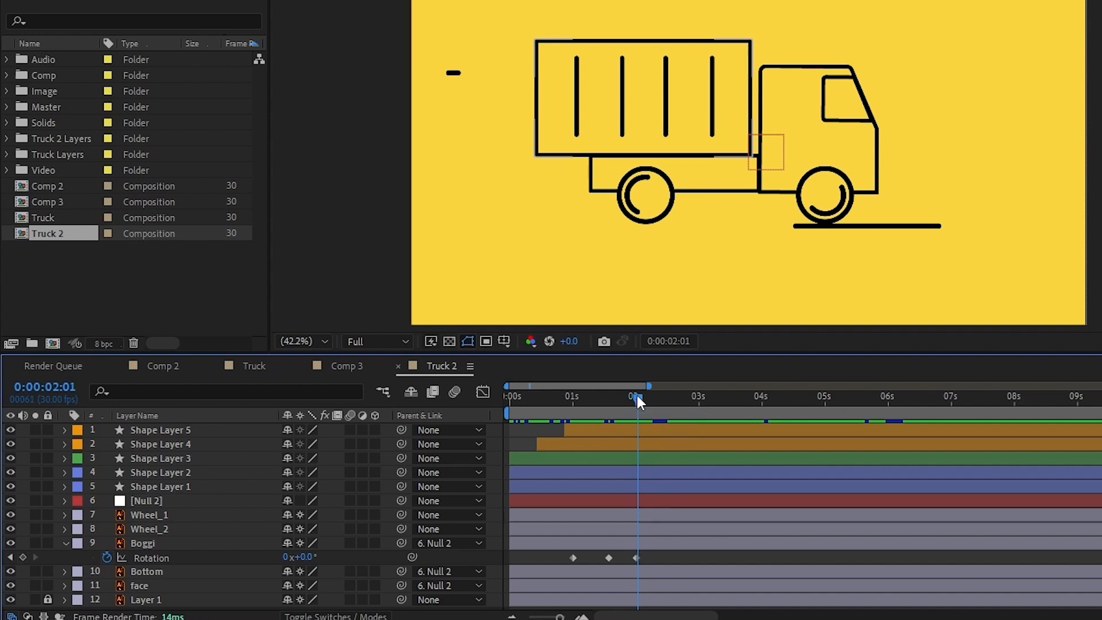
# Add two more 0° Rotation keyframes to the Boggi layer, one at 0:00:02:10 and one about eight frames further on.
pyautogui.hotkey('shift', 'pagedown')
pyautogui.click(23, 556)
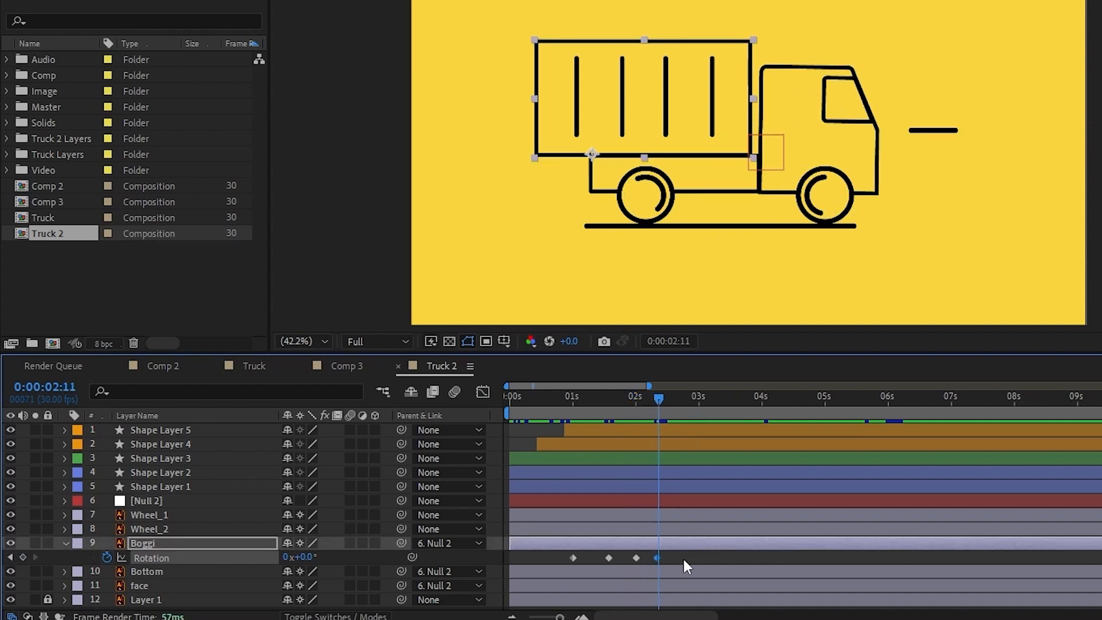
pyautogui.press('pagedown')
pyautogui.press('pagedown')
pyautogui.press('pagedown')
pyautogui.press('pagedown')
pyautogui.press('pagedown')
pyautogui.press('pagedown')
pyautogui.press('pagedown')
pyautogui.press('pagedown')
pyautogui.click(23, 556)
# Set Boggi's Rotation keyframe at 0:00:02:10 to -2° and apply Easy Ease to the keyframes at 0:00:01:17 and 0:00:02:10.
pyautogui.click(9, 556)
pyautogui.click(304, 557)
pyautogui.write('-2')
pyautogui.press('Return')
pyautogui.click(609, 558)
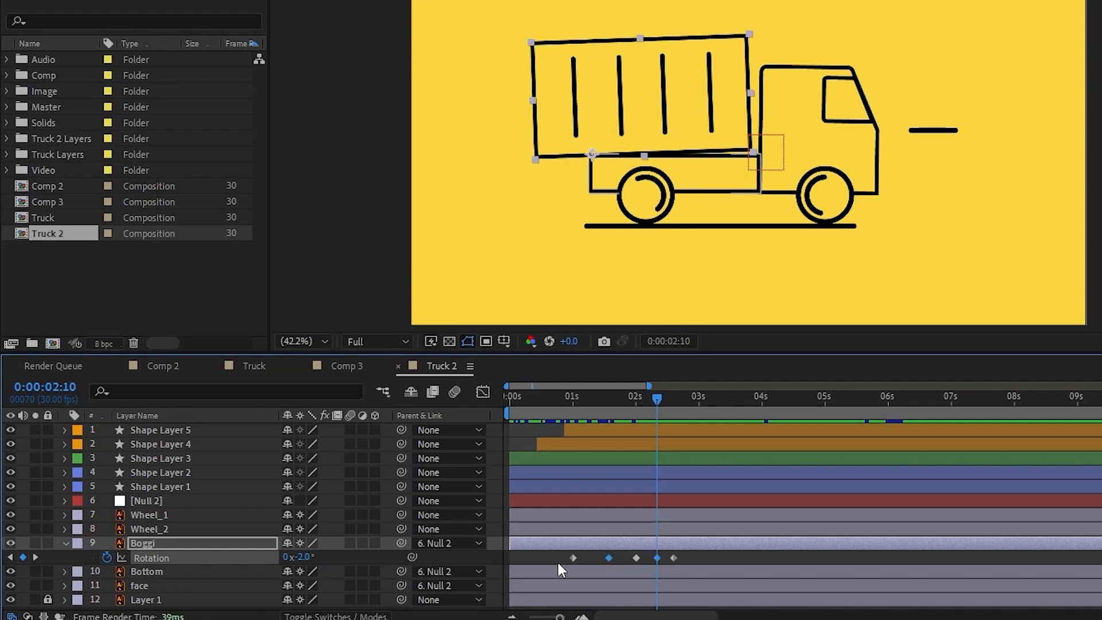
pyautogui.press('F9')
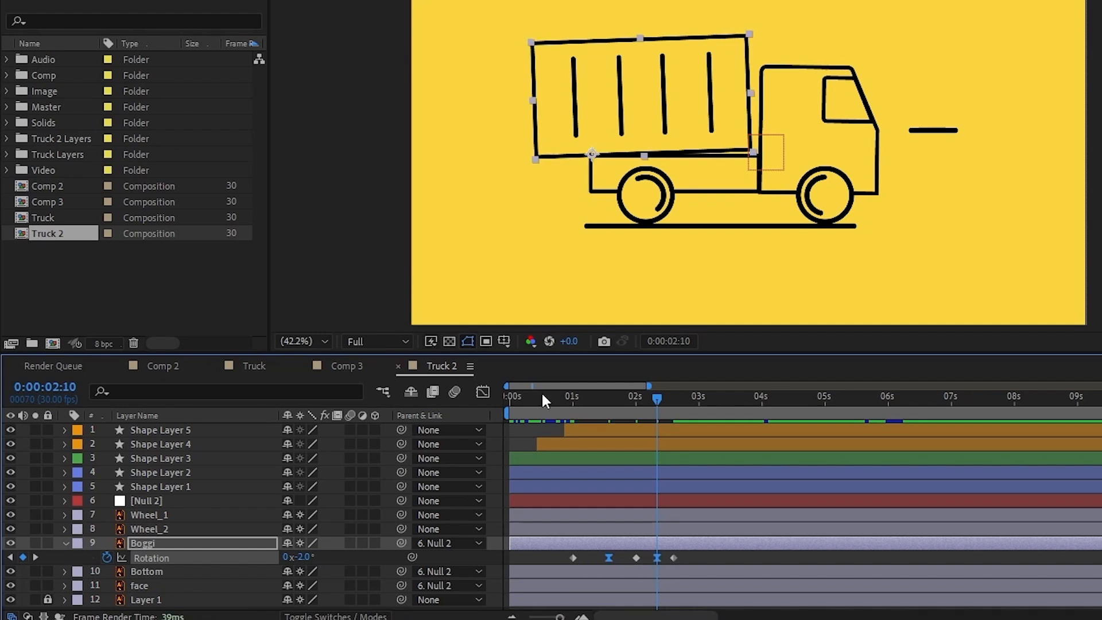
# Preview the cargo box's rocking motion from the start of the composition.
pyautogui.press('Home')
pyautogui.press('space')
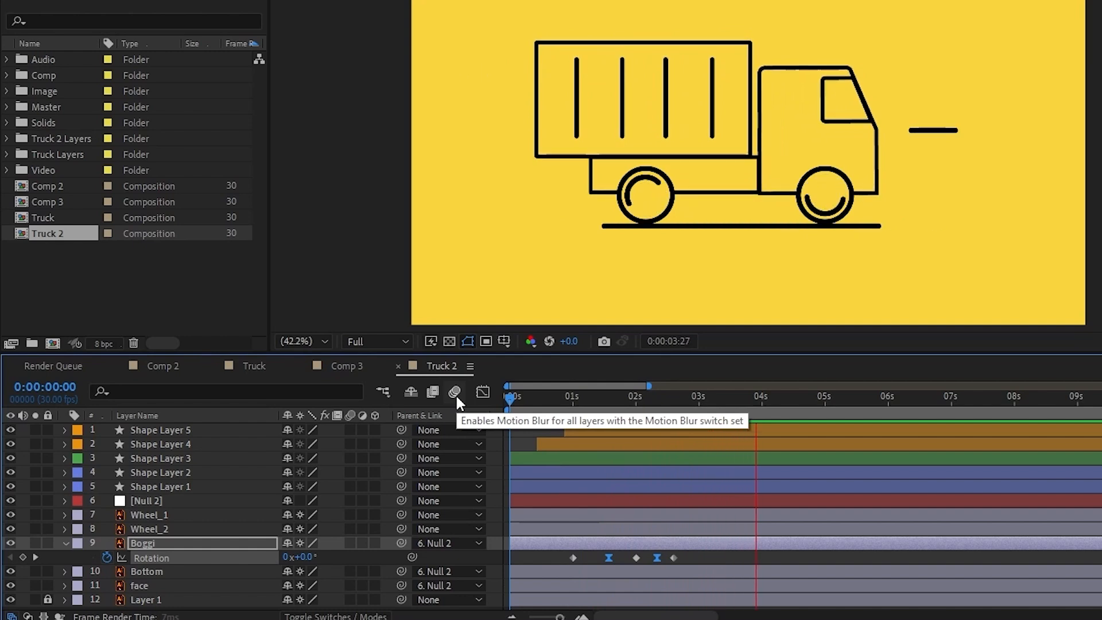
pyautogui.press('space')
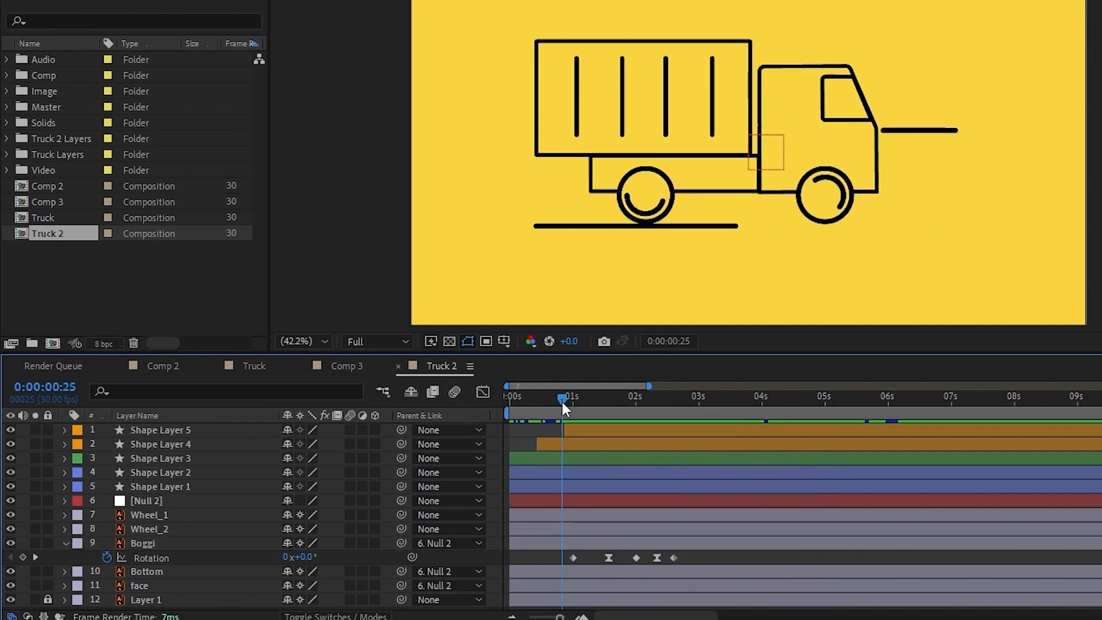
# Shift Boggi's five Rotation keyframes slightly earlier and paste a copy of the set at 0:00:02:12.
pyautogui.moveTo(546, 555); pyautogui.dragTo(684, 564)
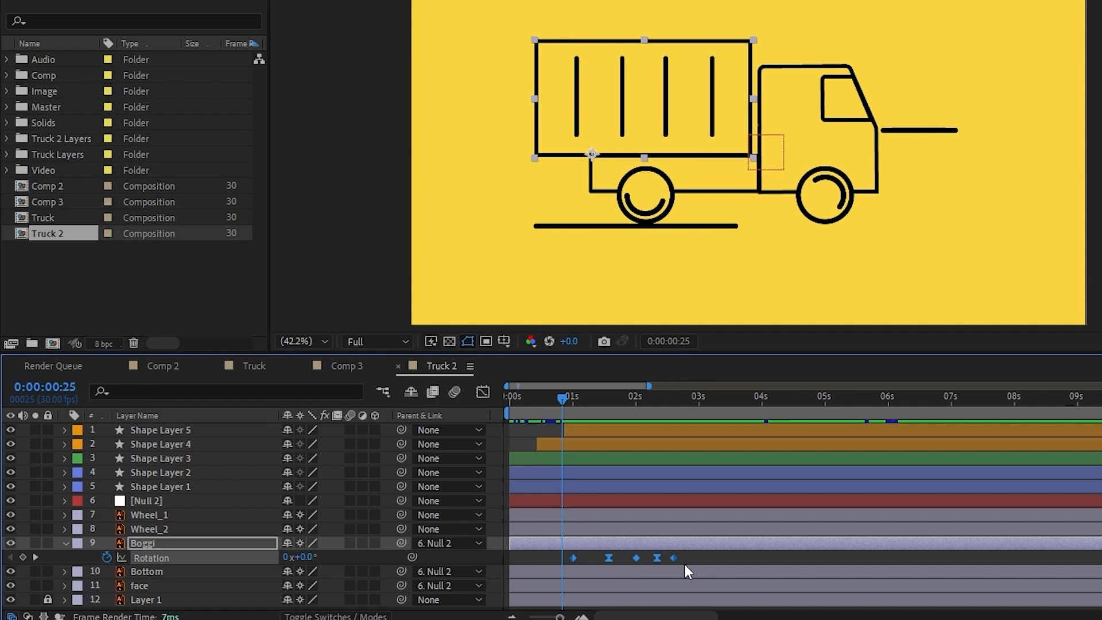
pyautogui.moveTo(650, 401); pyautogui.dragTo(662, 399)
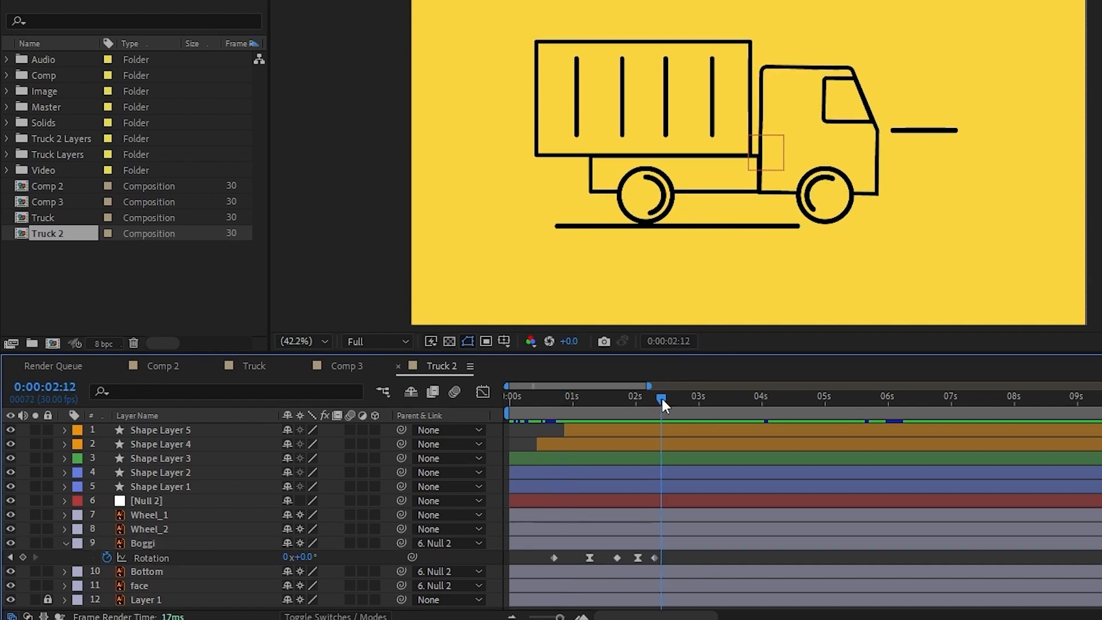
pyautogui.click(667, 541)
pyautogui.hotkey('ctrl', 'v')
# Duplicate all of Boggi's Rotation keyframes at 0:00:04:04 and return to the start of the composition.
pyautogui.moveTo(783, 551); pyautogui.dragTo(543, 564)
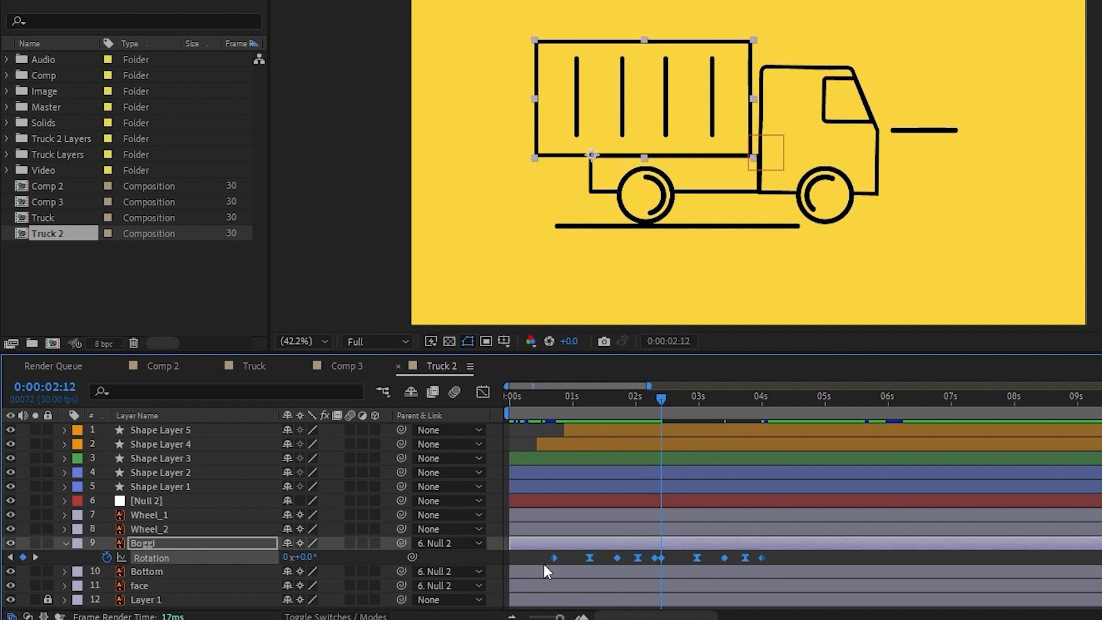
pyautogui.moveTo(791, 396); pyautogui.dragTo(770, 395)
pyautogui.hotkey('ctrl', 'v')
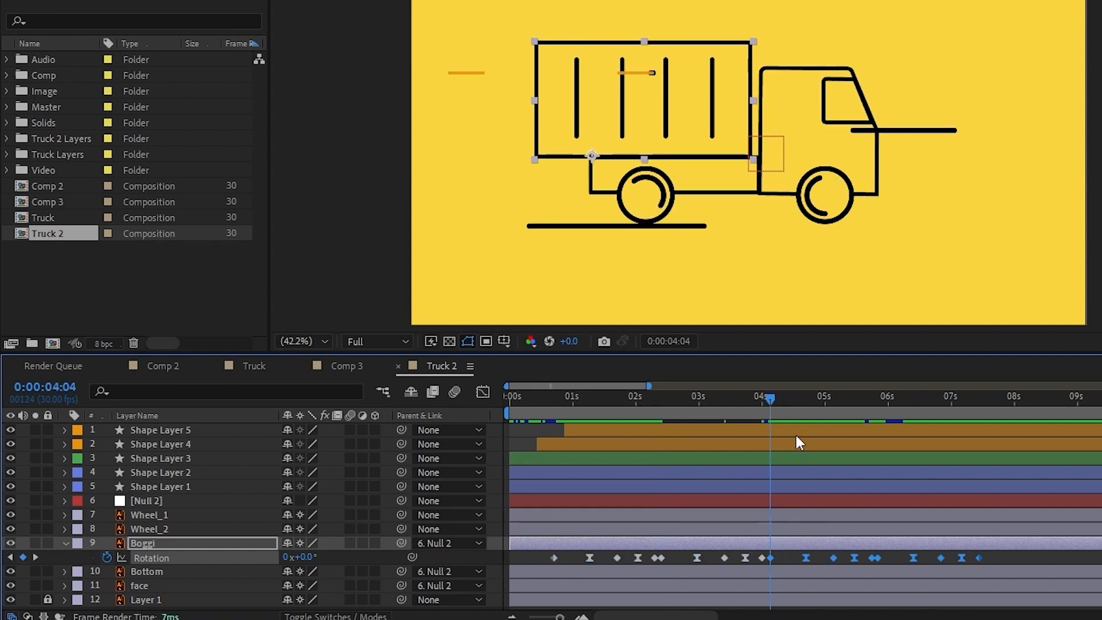
pyautogui.press('Home')
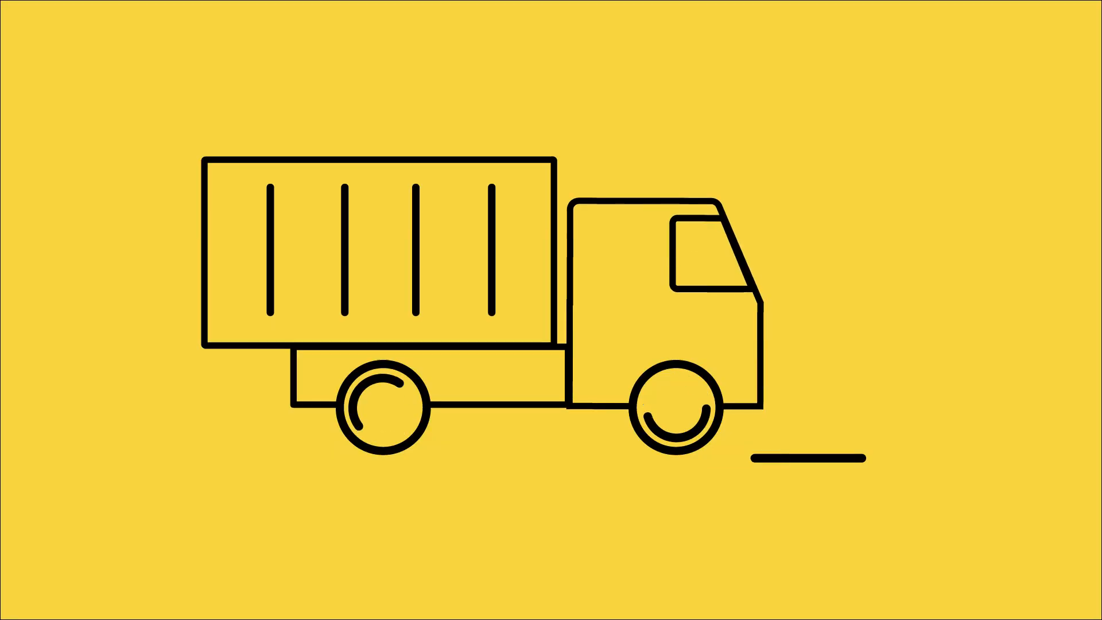